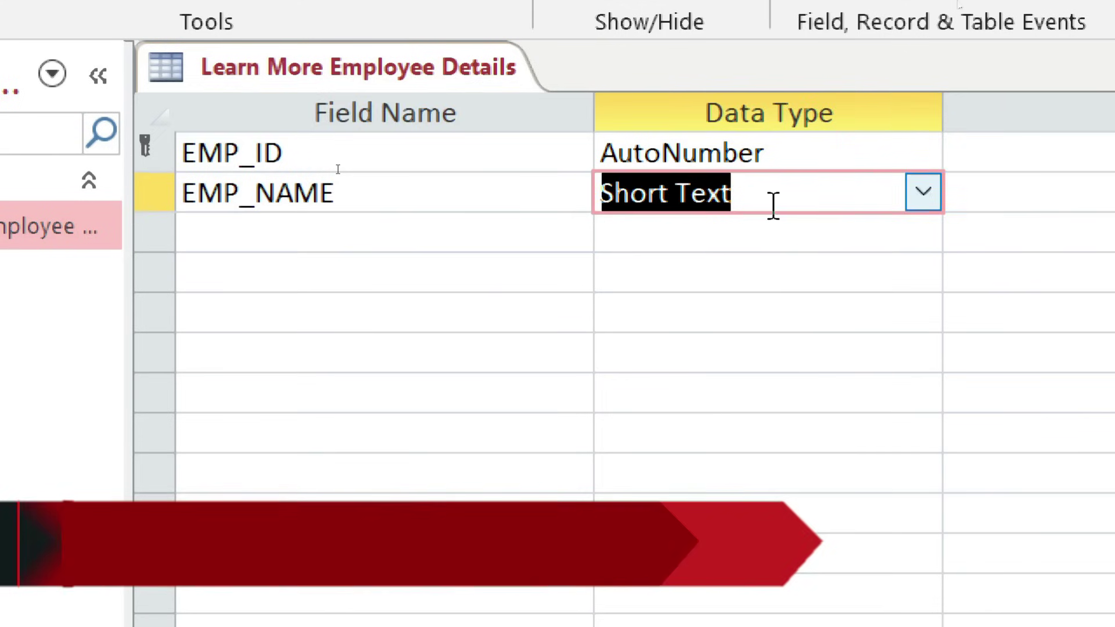
Add CITY and DESIGNATION field names, both keeping the Short Text data type.
{"action": "type", "text": "cit"}
{"action": "key", "text": "BackSpace"}
{"action": "key", "text": "BackSpace"}
{"action": "key", "text": "BackSpace"}
{"action": "type", "text": "CIT"}
{"action": "key", "text": "BackSpace"}
{"action": "key", "text": "BackSpace"}
{"action": "key", "text": "BackSpace"}
{"action": "type", "text": "CITY"}
{"action": "key", "text": "Tab"}
{"action": "key", "text": "Tab"}
{"action": "key", "text": "Tab"}
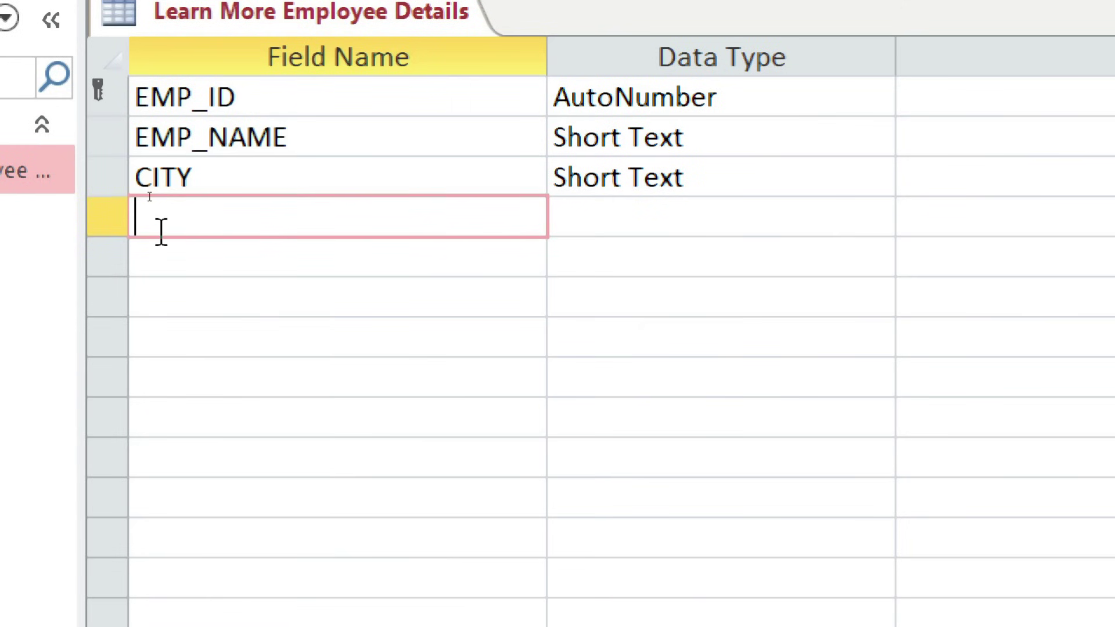
{"action": "type", "text": "DESIGNATION"}
{"action": "key", "text": "Tab"}
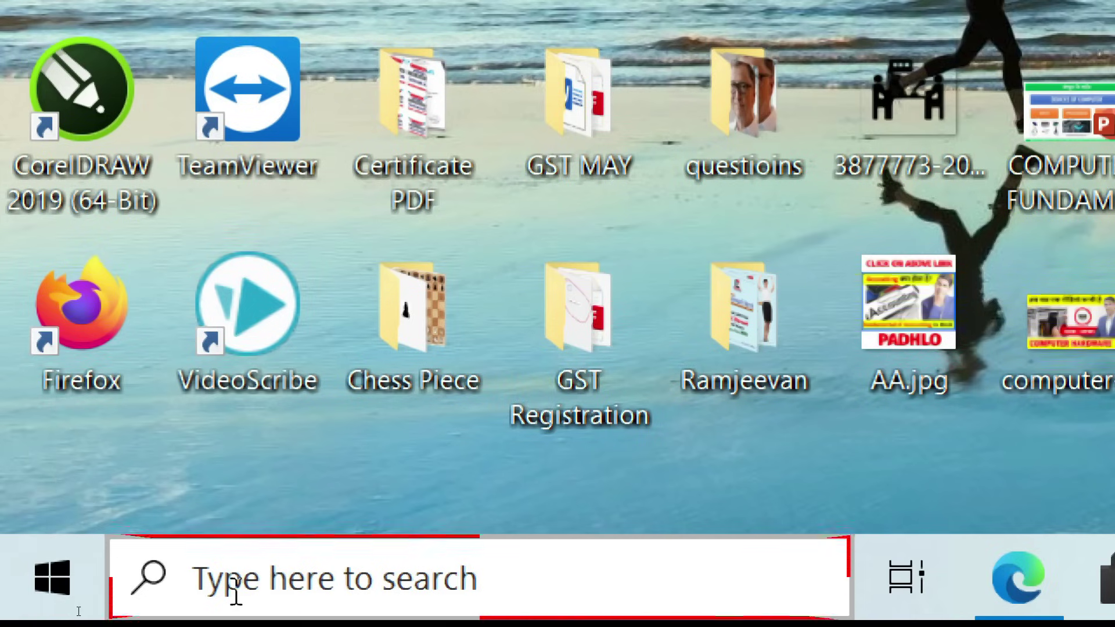
Search Windows for 'access' to find the Access app.
{"action": "left_click", "coordinate": [235, 591]}
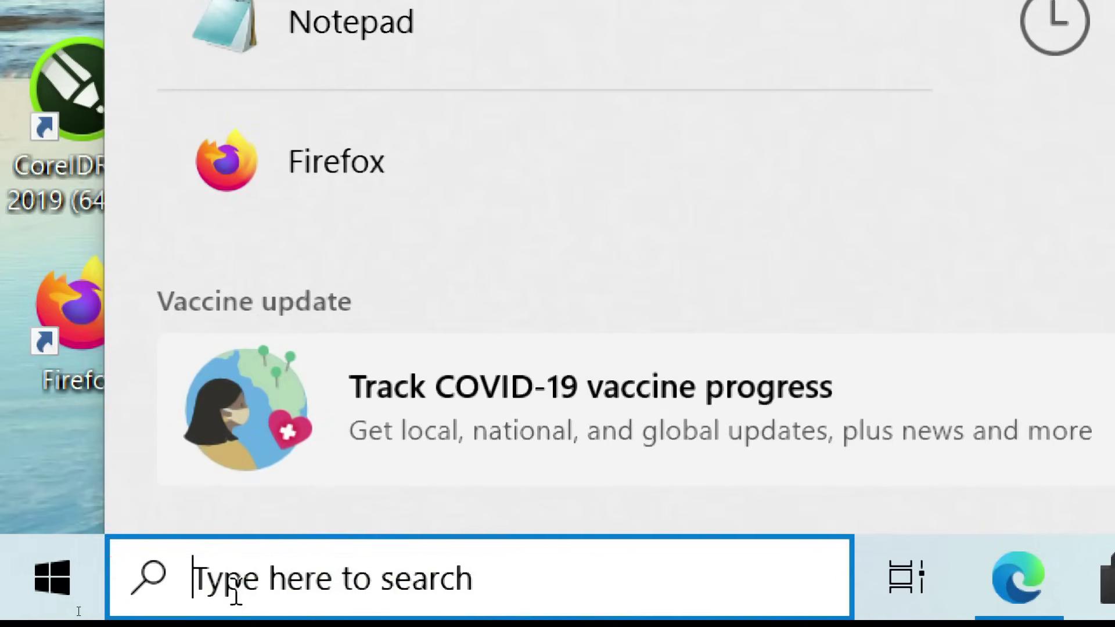
{"action": "type", "text": "acc"}
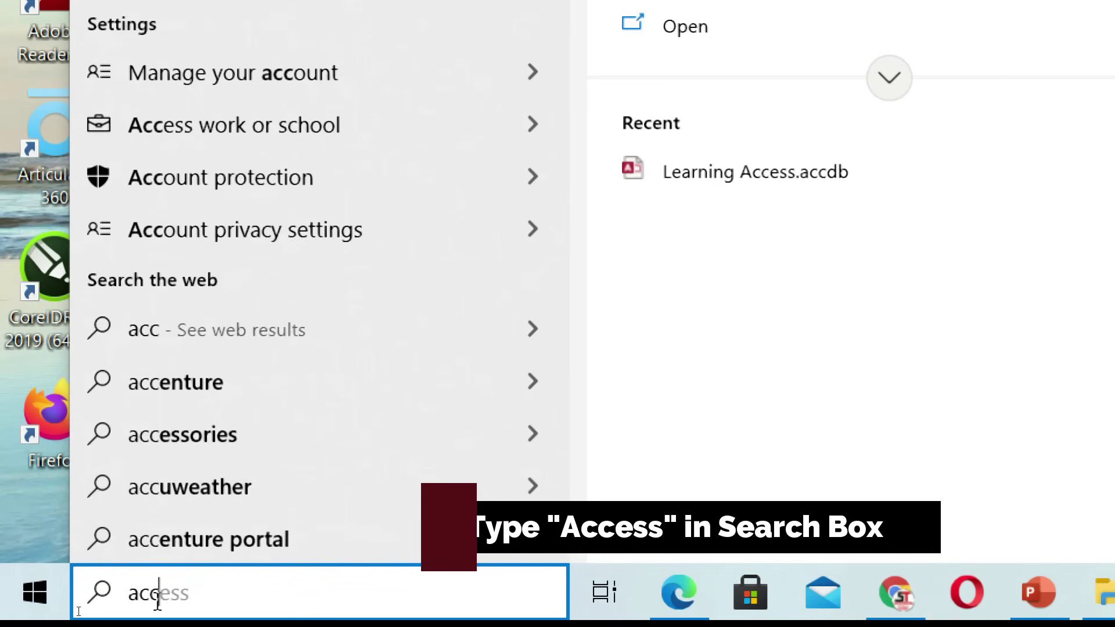
{"action": "type", "text": "ess"}
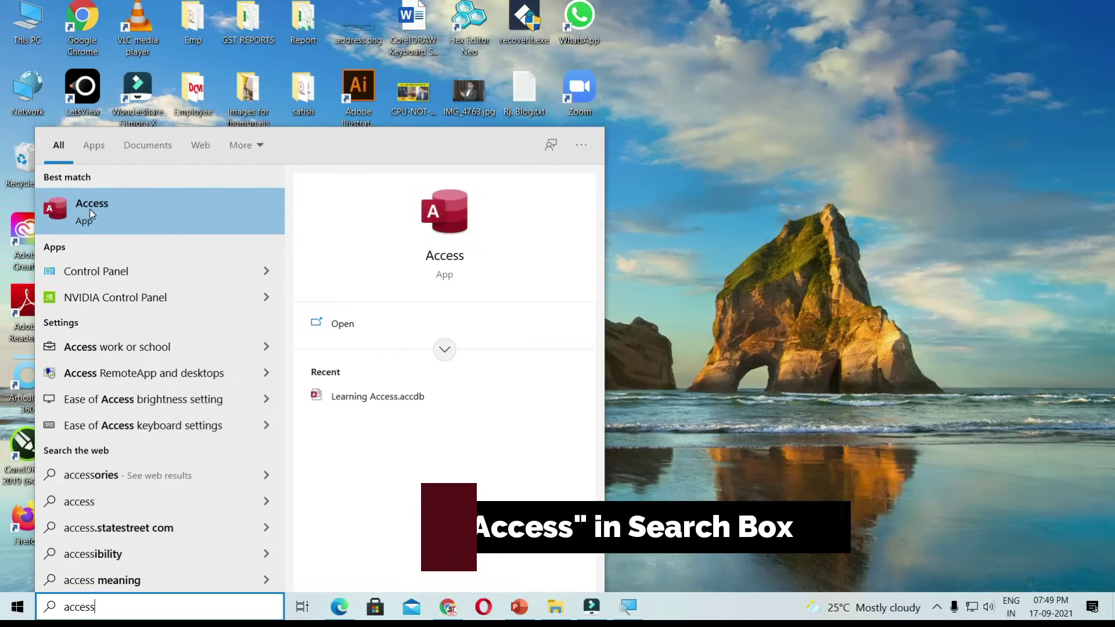
Launch Access and start a blank database named 'Employee Details' in Documents.
{"action": "left_click", "coordinate": [106, 215]}
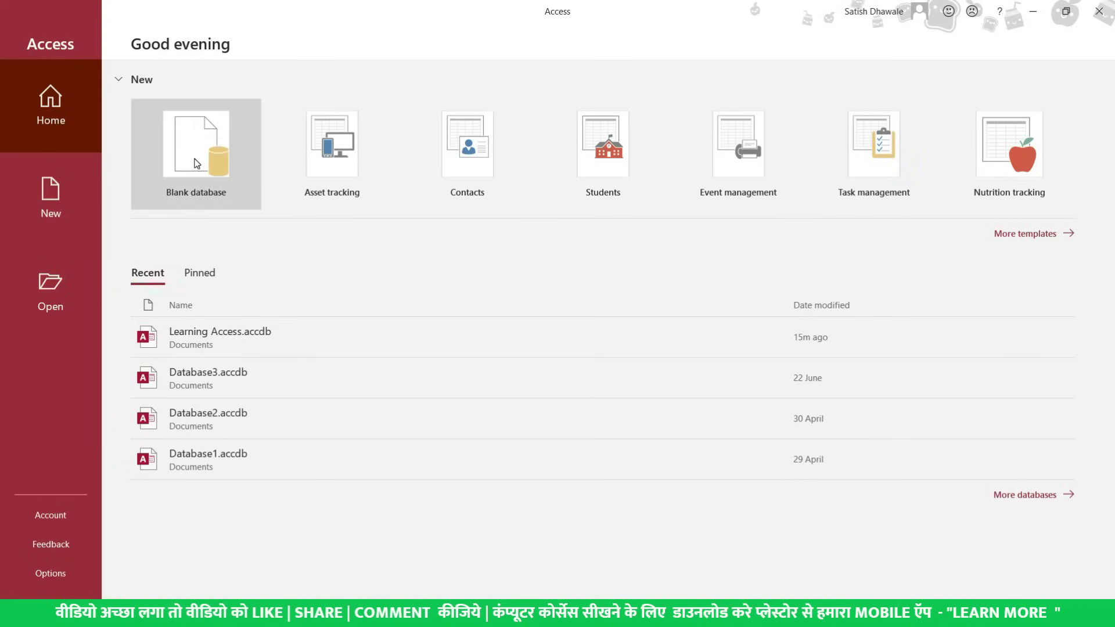
{"action": "left_click", "coordinate": [196, 164]}
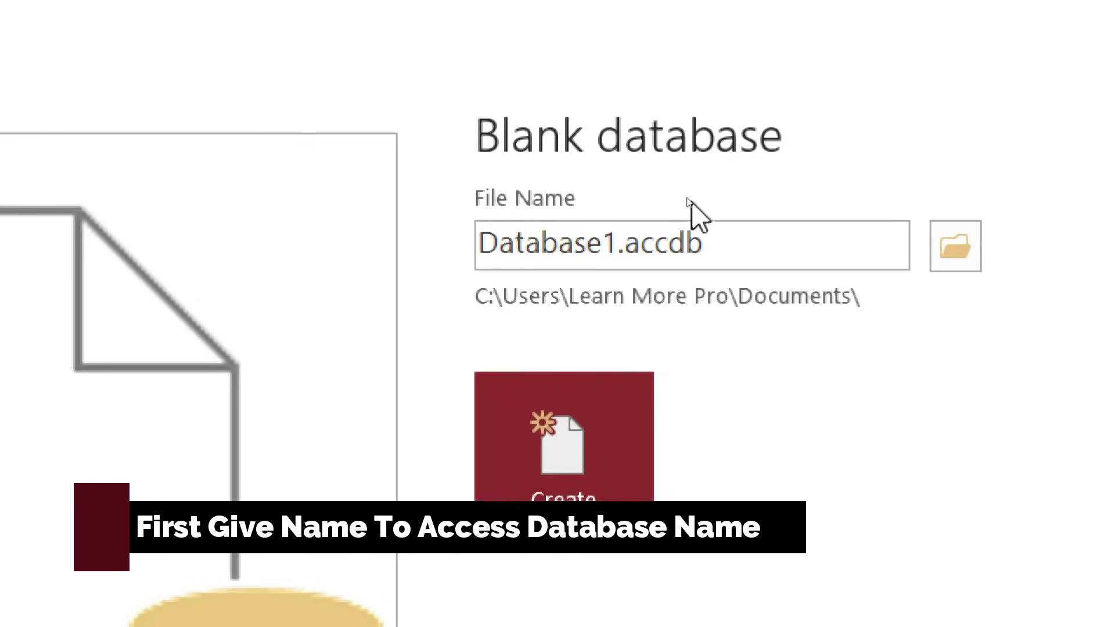
{"action": "double_click", "coordinate": [555, 255]}
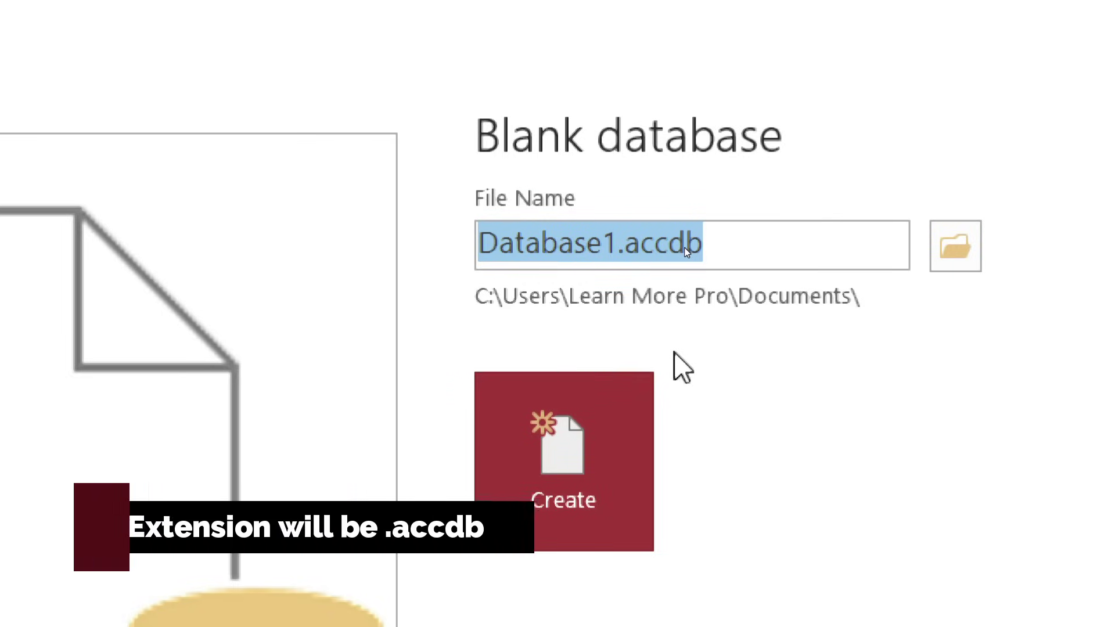
{"action": "key", "text": "BackSpace"}
{"action": "type", "text": "Employee Details"}
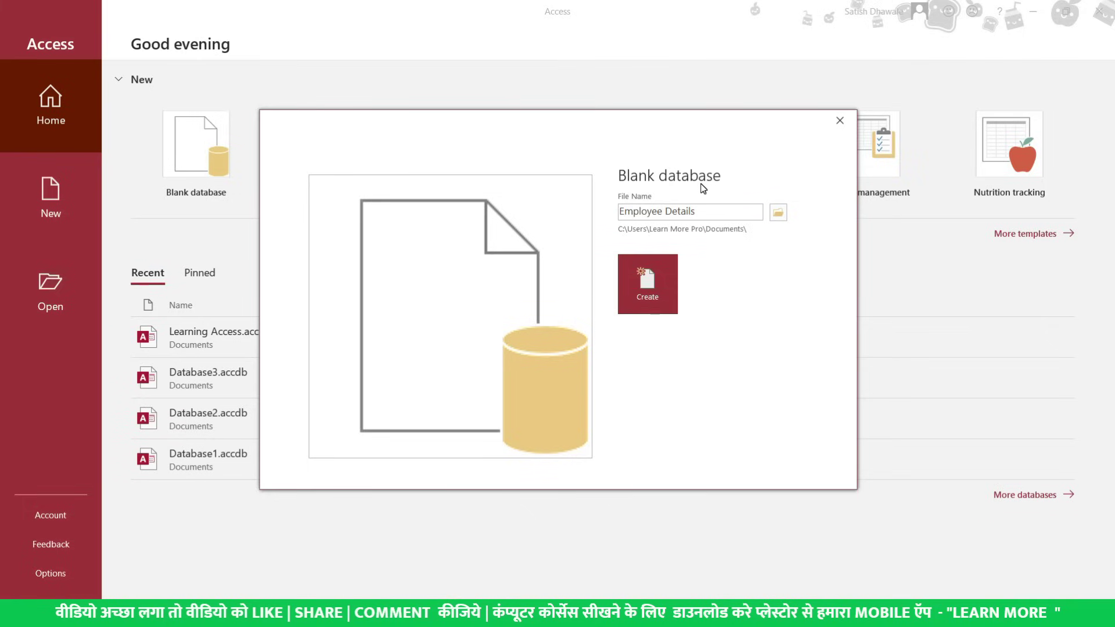
Create the Employee Details database with an empty Table1, checking the View list without switching.
{"action": "left_click", "coordinate": [663, 282]}
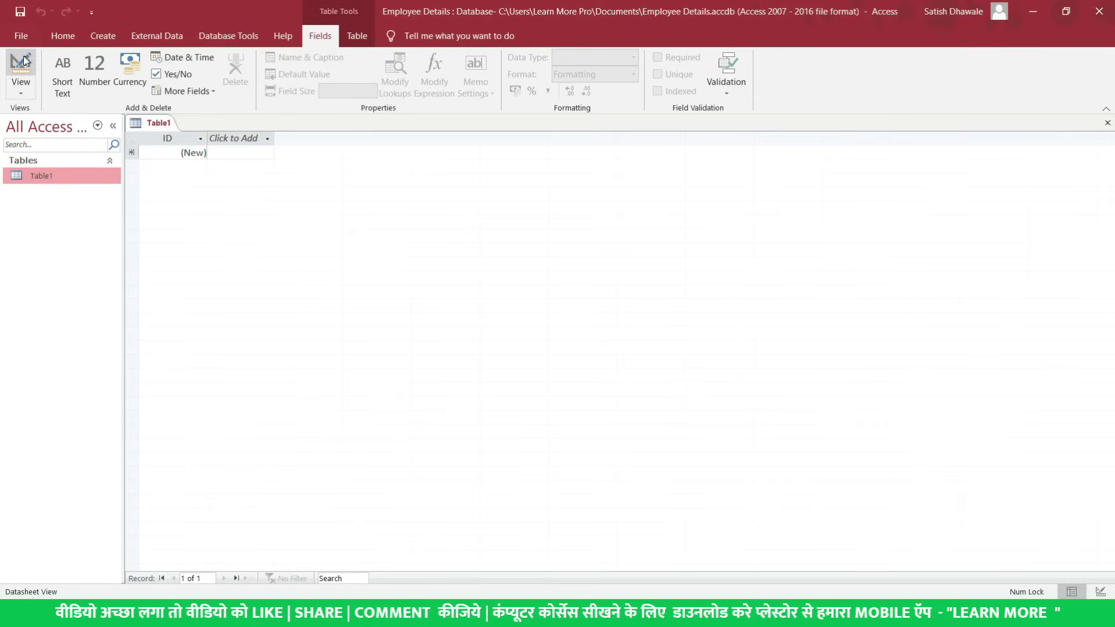
{"action": "left_click", "coordinate": [19, 93]}
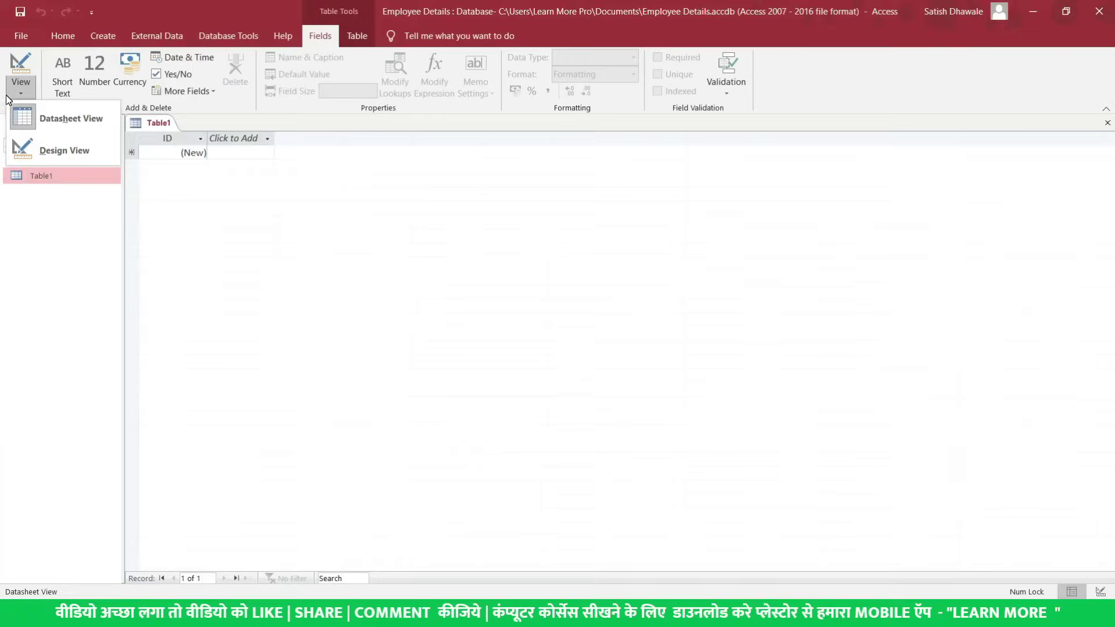
{"action": "left_click", "coordinate": [69, 209]}
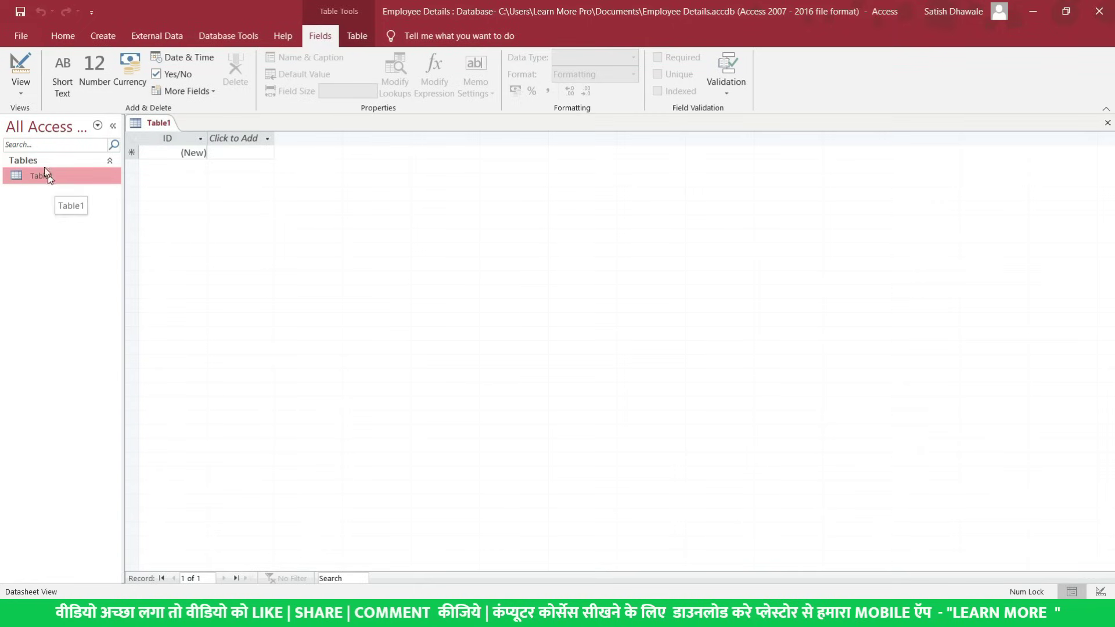
{"action": "left_click", "coordinate": [18, 94]}
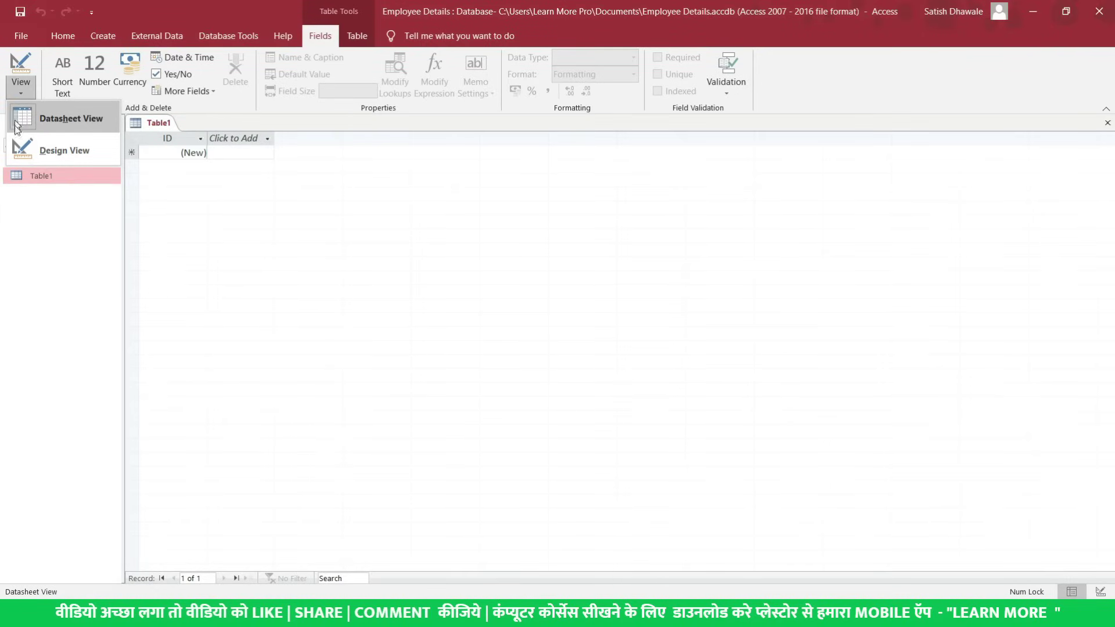
{"action": "left_click", "coordinate": [36, 235]}
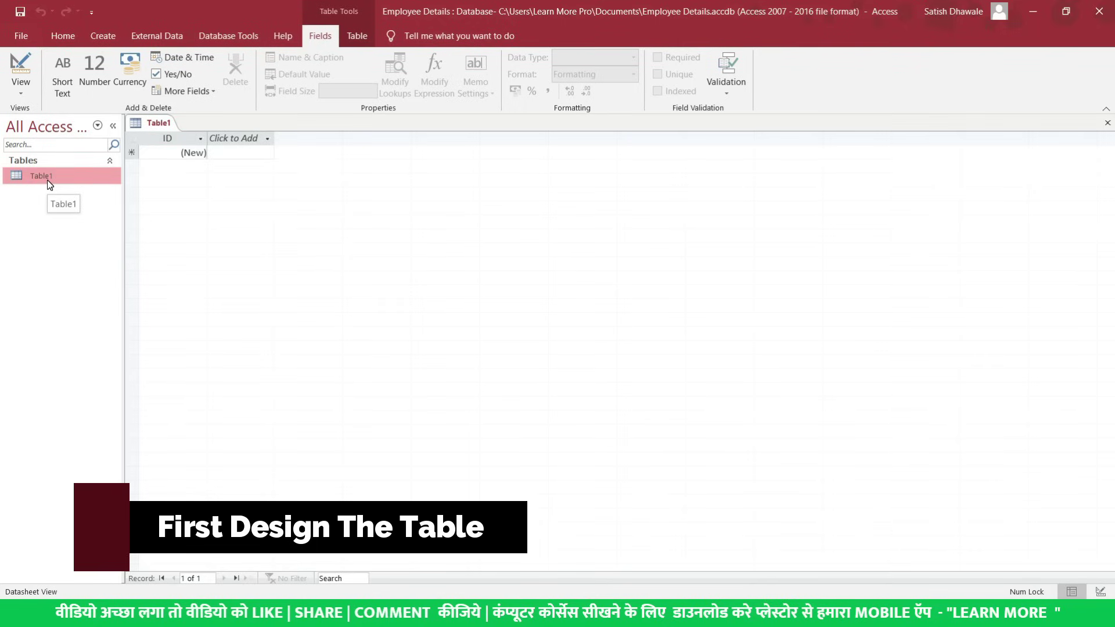
Switch Table1 to Design View, which brings up the Save As name prompt.
{"action": "left_click", "coordinate": [12, 86]}
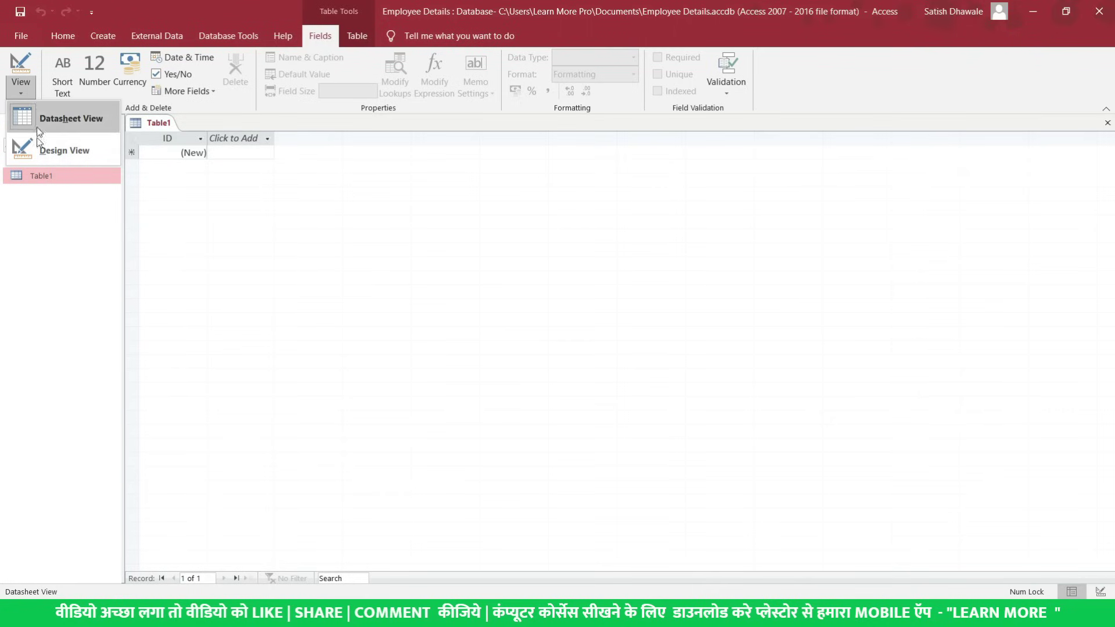
{"action": "left_click", "coordinate": [46, 259]}
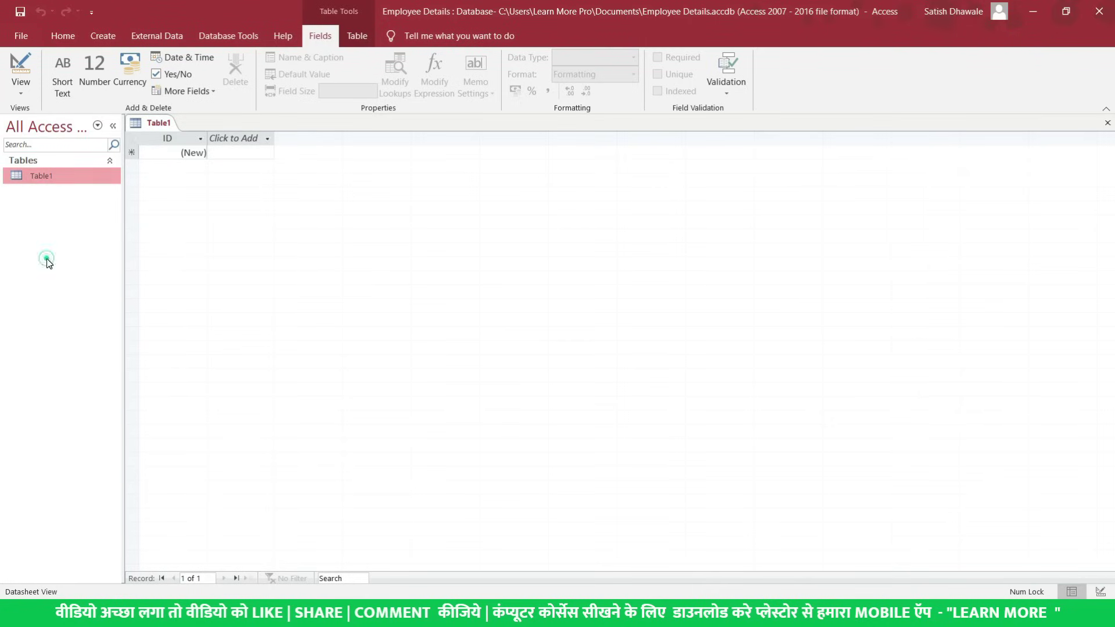
{"action": "right_click", "coordinate": [42, 178]}
{"action": "left_click", "coordinate": [31, 200]}
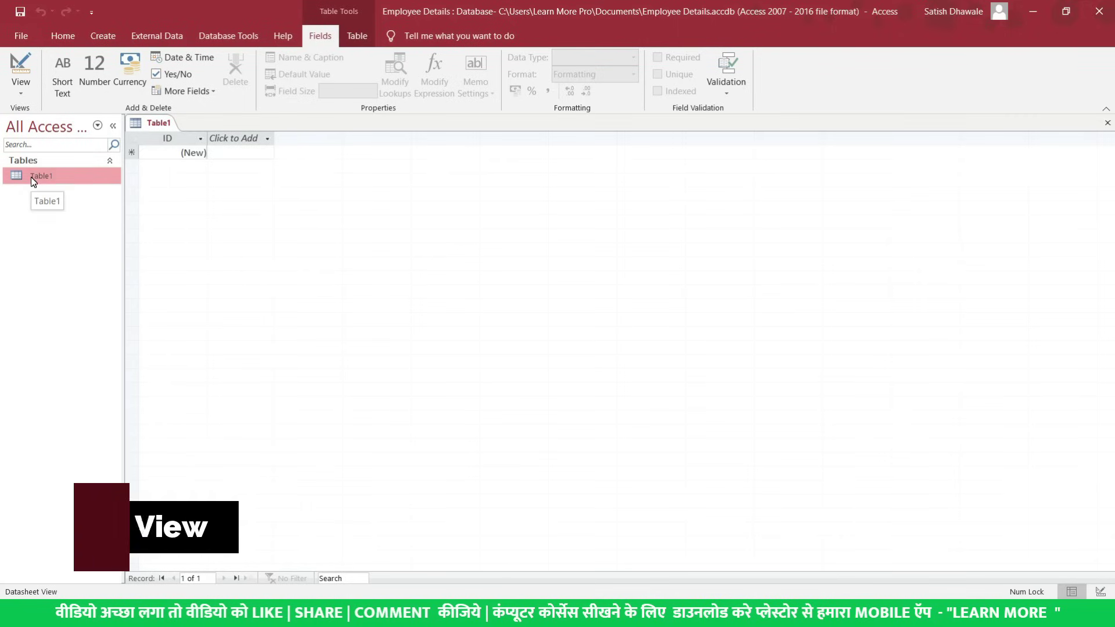
{"action": "right_click", "coordinate": [31, 180]}
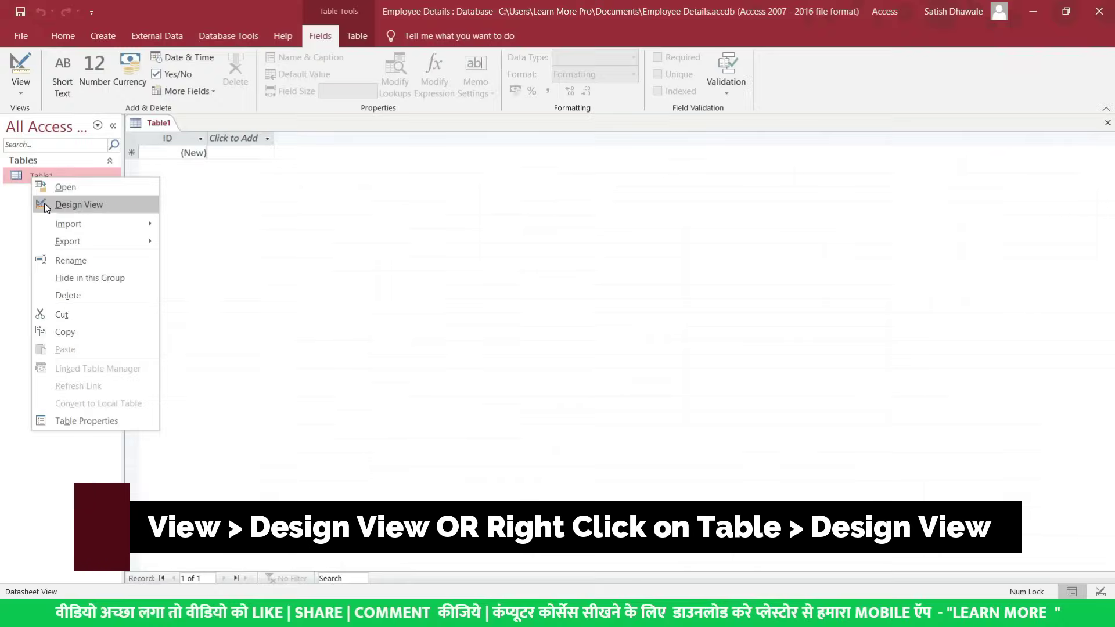
{"action": "left_click", "coordinate": [22, 92]}
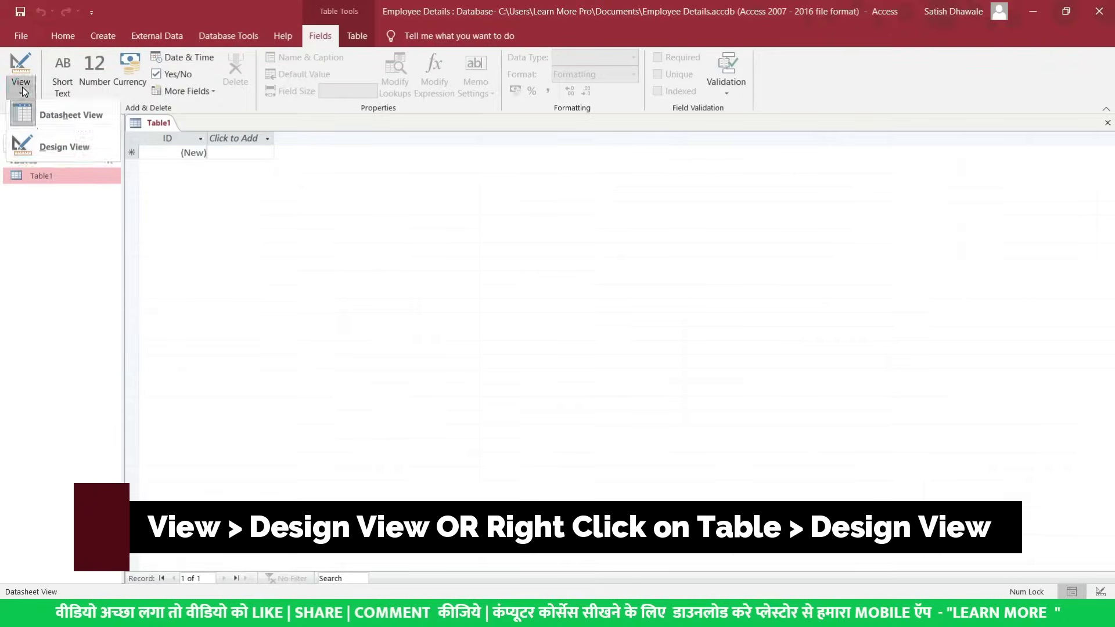
{"action": "left_click", "coordinate": [41, 154]}
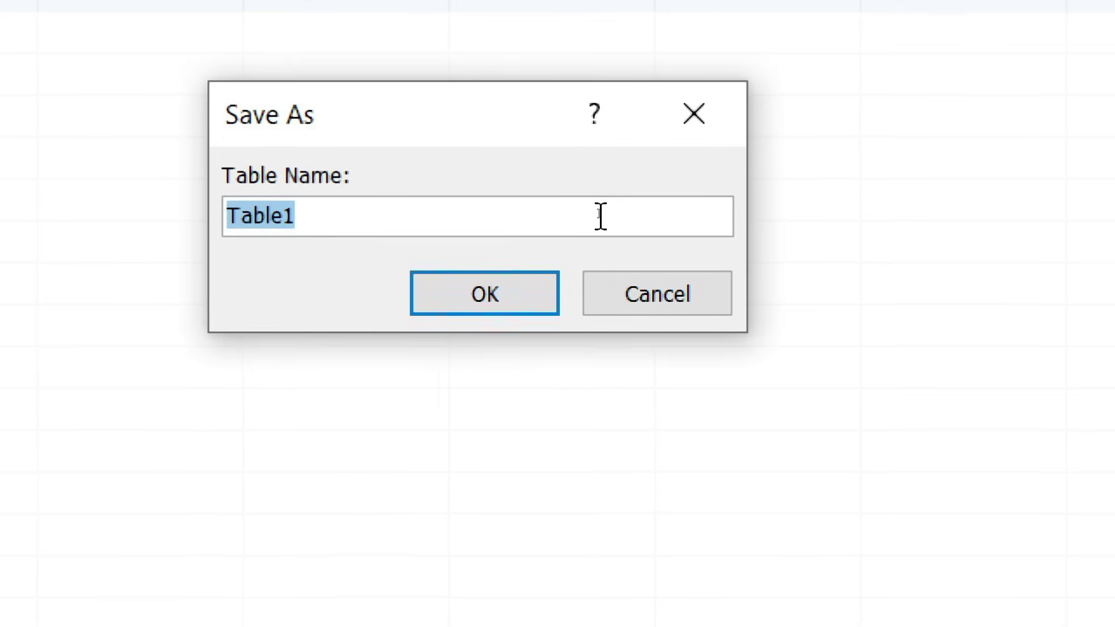
Save the table under the name 'Learn More Employee Details'.
{"action": "key", "text": "BackSpace"}
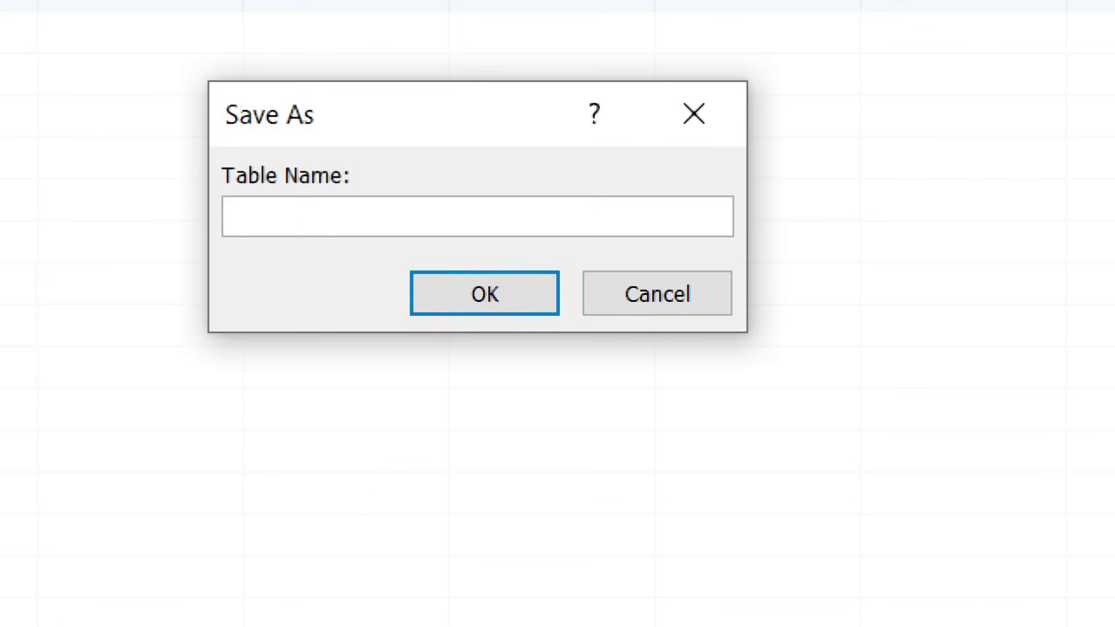
{"action": "type", "text": "Emplo"}
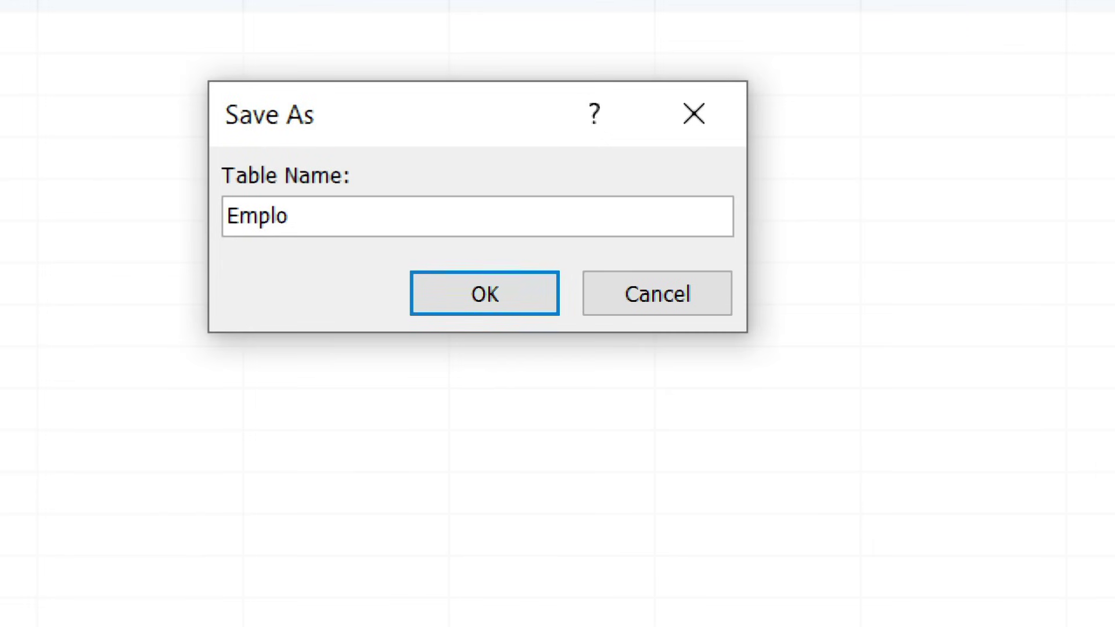
{"action": "key", "text": "BackSpace"}
{"action": "key", "text": "BackSpace"}
{"action": "key", "text": "BackSpace"}
{"action": "key", "text": "BackSpace"}
{"action": "key", "text": "BackSpace"}
{"action": "type", "text": "Leiarn"}
{"action": "key", "text": "BackSpace"}
{"action": "key", "text": "BackSpace"}
{"action": "key", "text": "BackSpace"}
{"action": "type", "text": "arn More Employee Details"}
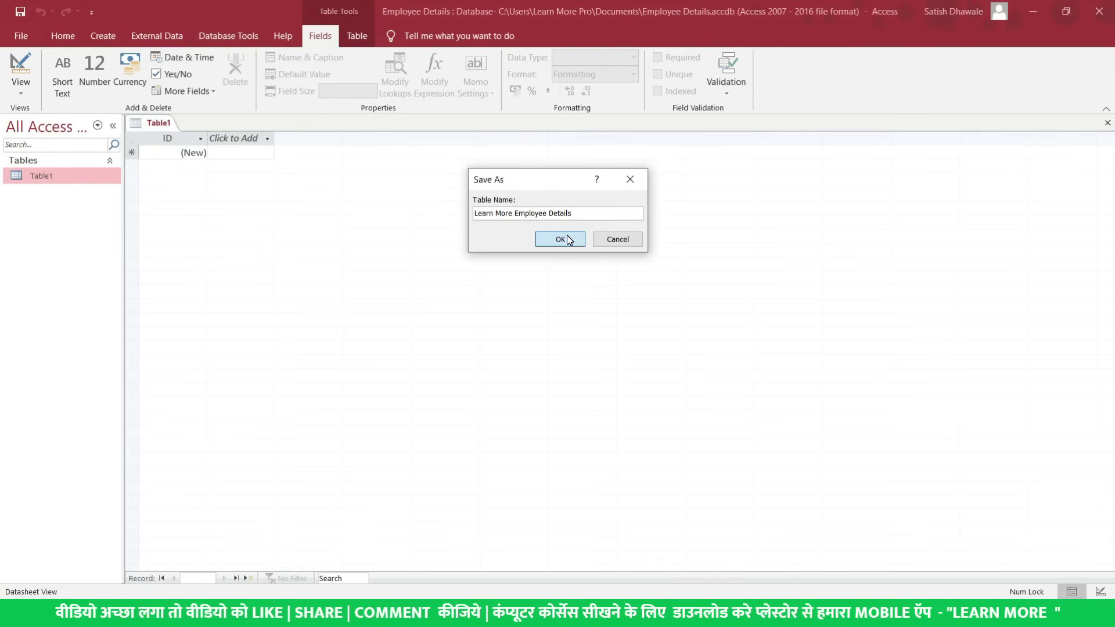
{"action": "left_click", "coordinate": [566, 239]}
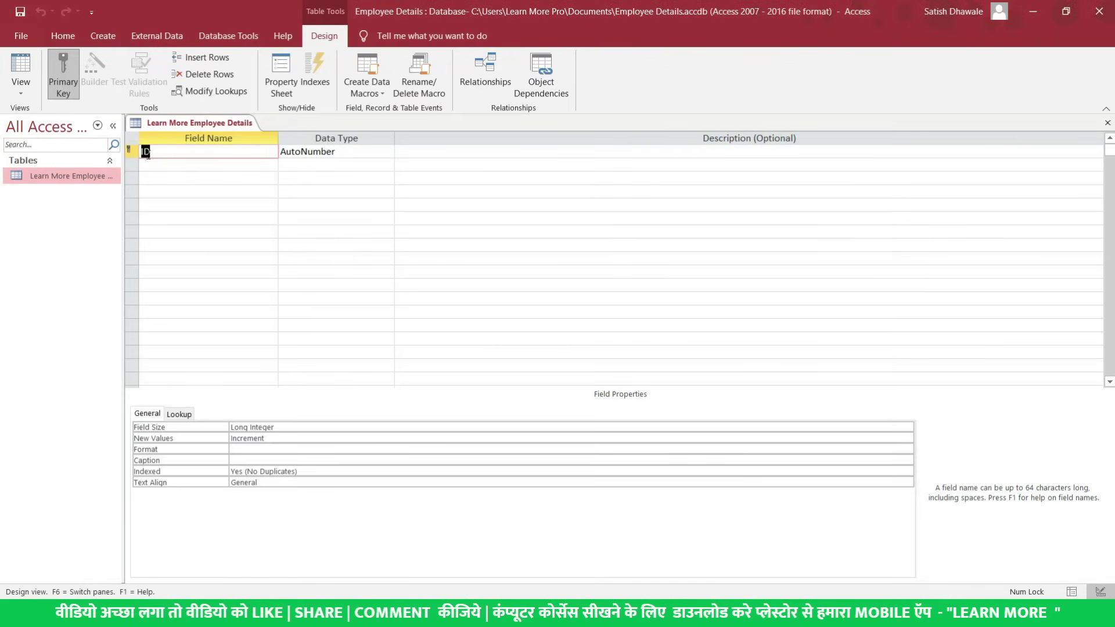
Rename the ID primary key field to EMP_ID in capitals.
{"action": "key", "text": "BackSpace"}
{"action": "key", "text": "Caps_Lock"}
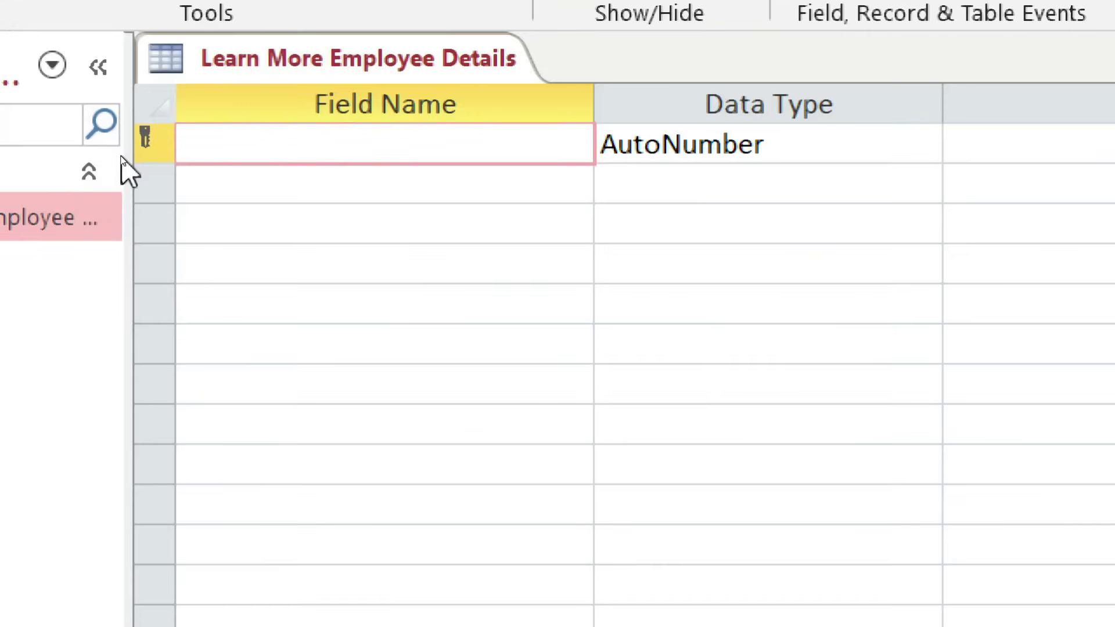
{"action": "type", "text": "EMP"}
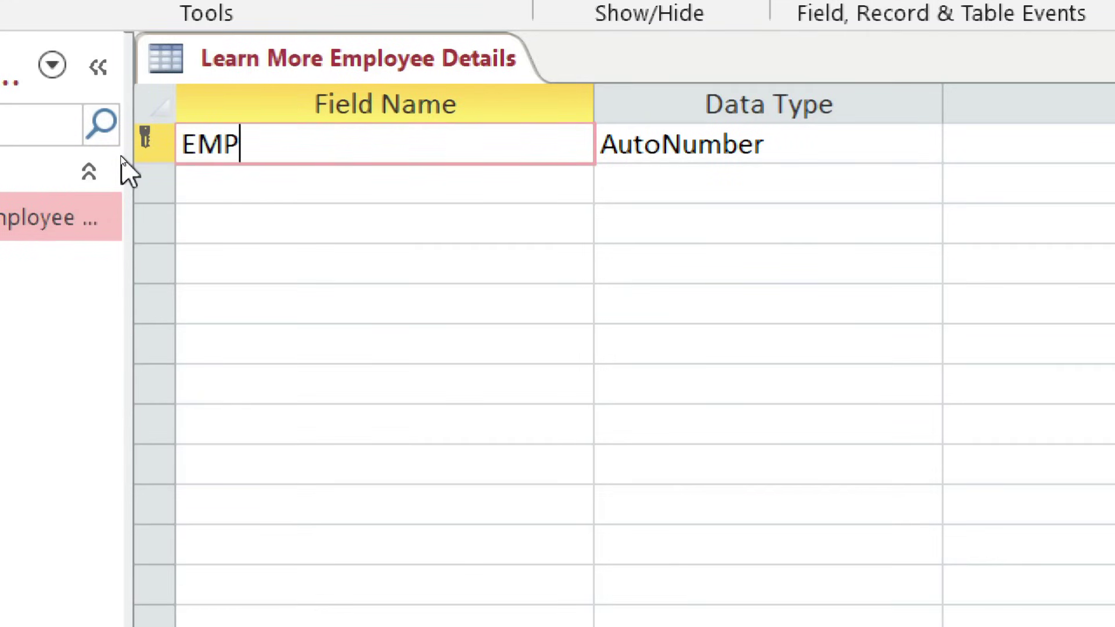
{"action": "type", "text": "_ID"}
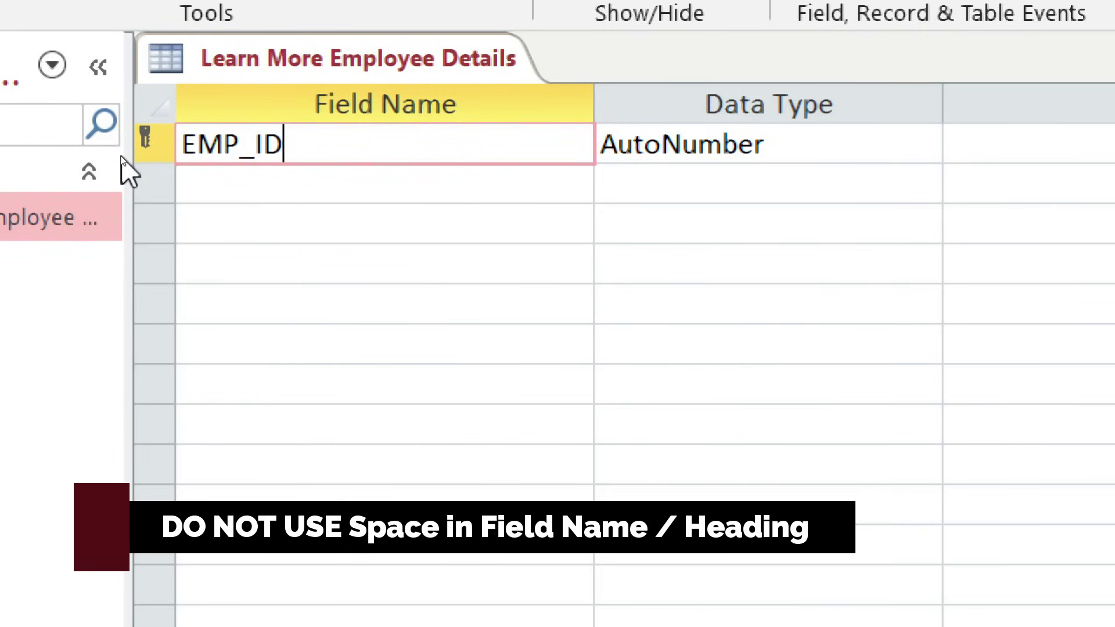
{"action": "key", "text": "BackSpace"}
{"action": "key", "text": "BackSpace"}
{"action": "key", "text": "BackSpace"}
{"action": "type", "text": "_"}
{"action": "type", "text": "ID"}
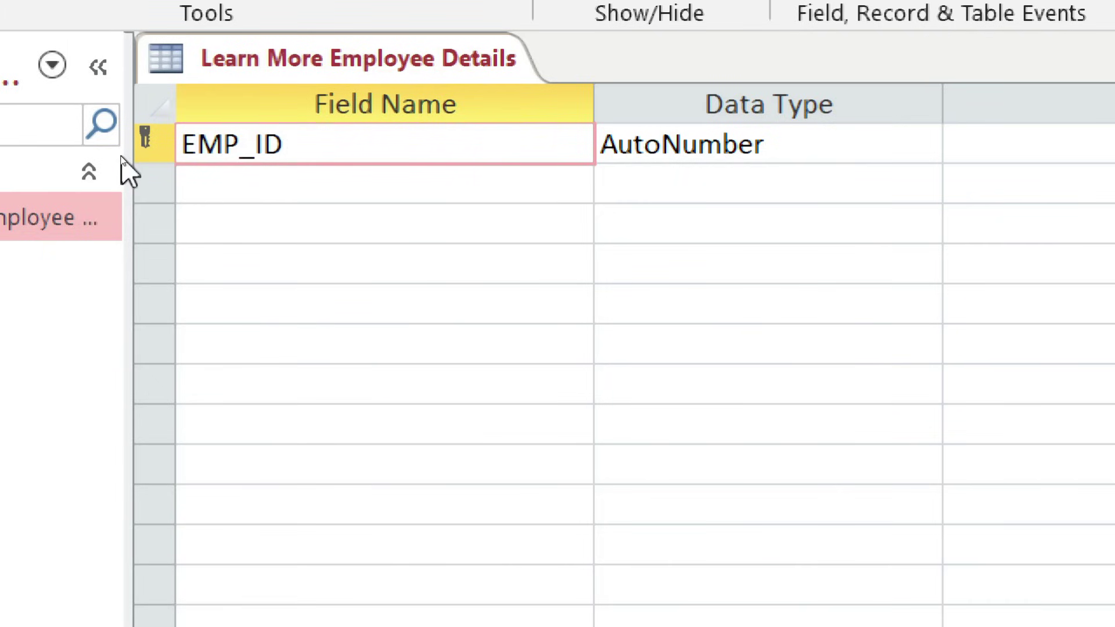
{"action": "key", "text": "Tab"}
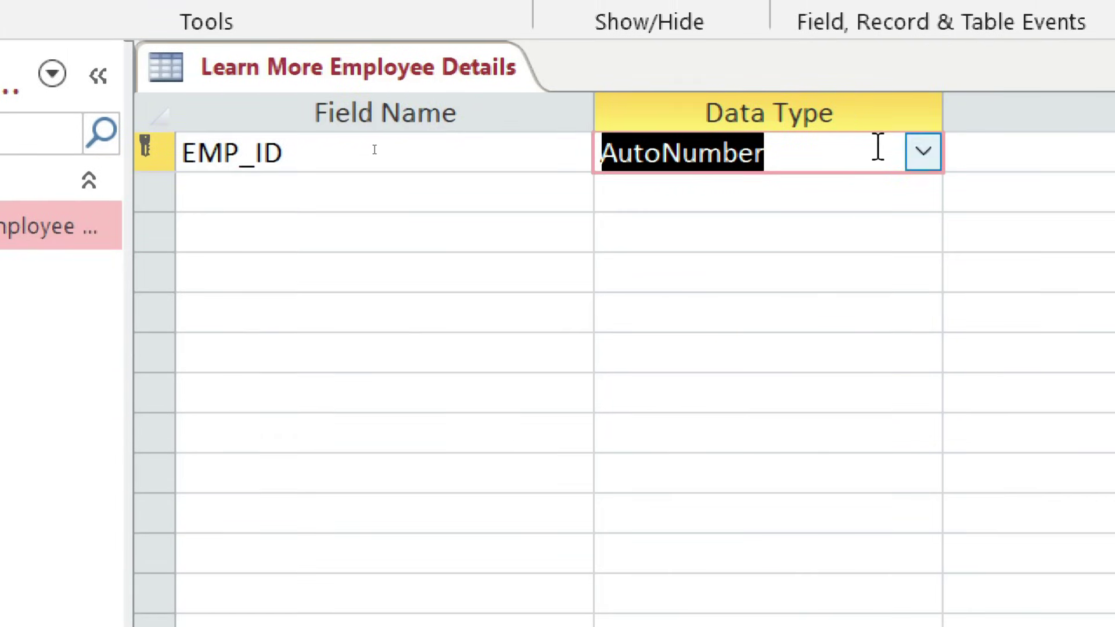
Leave EMP_ID's data type as AutoNumber and move to the next row.
{"action": "left_click", "coordinate": [924, 152]}
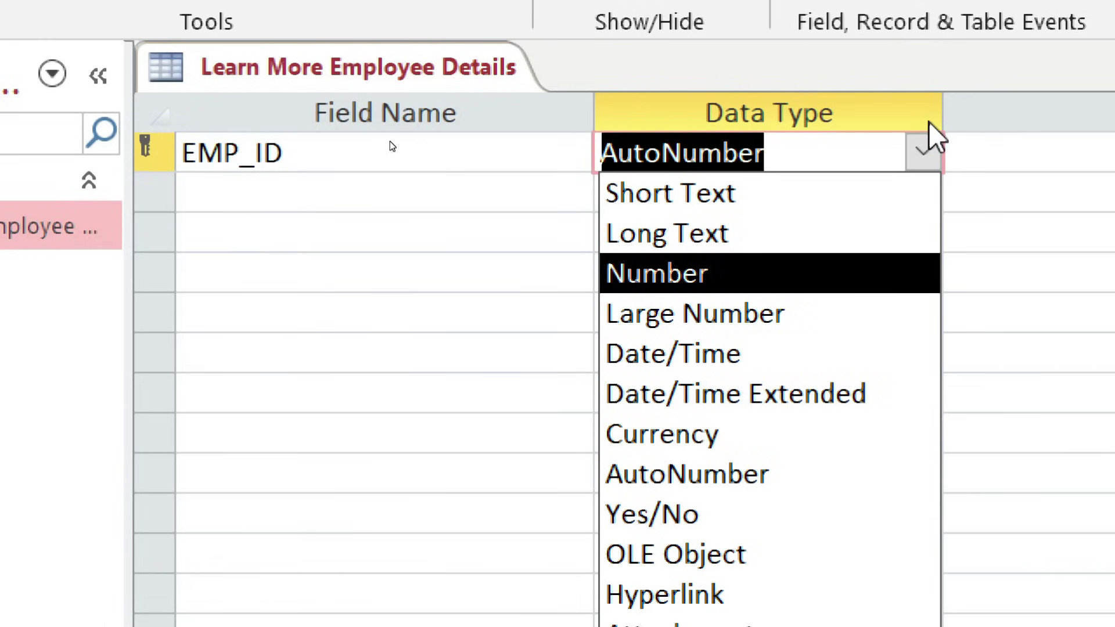
{"action": "left_click", "coordinate": [819, 150]}
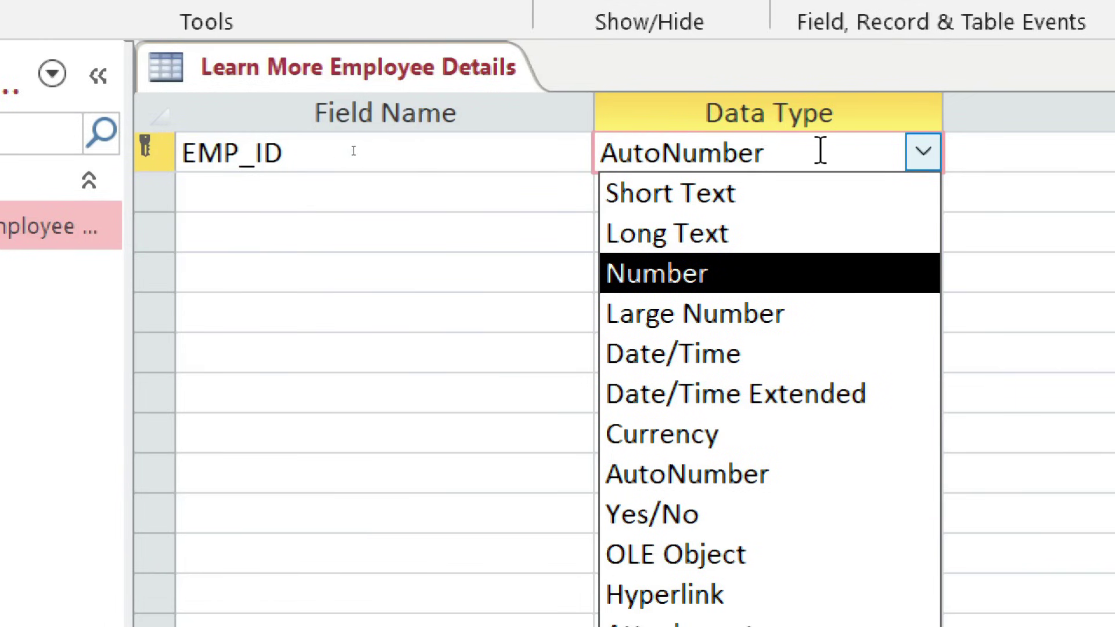
{"action": "key", "text": "shift+Left"}
{"action": "key", "text": "shift+Left"}
{"action": "key", "text": "shift+Left"}
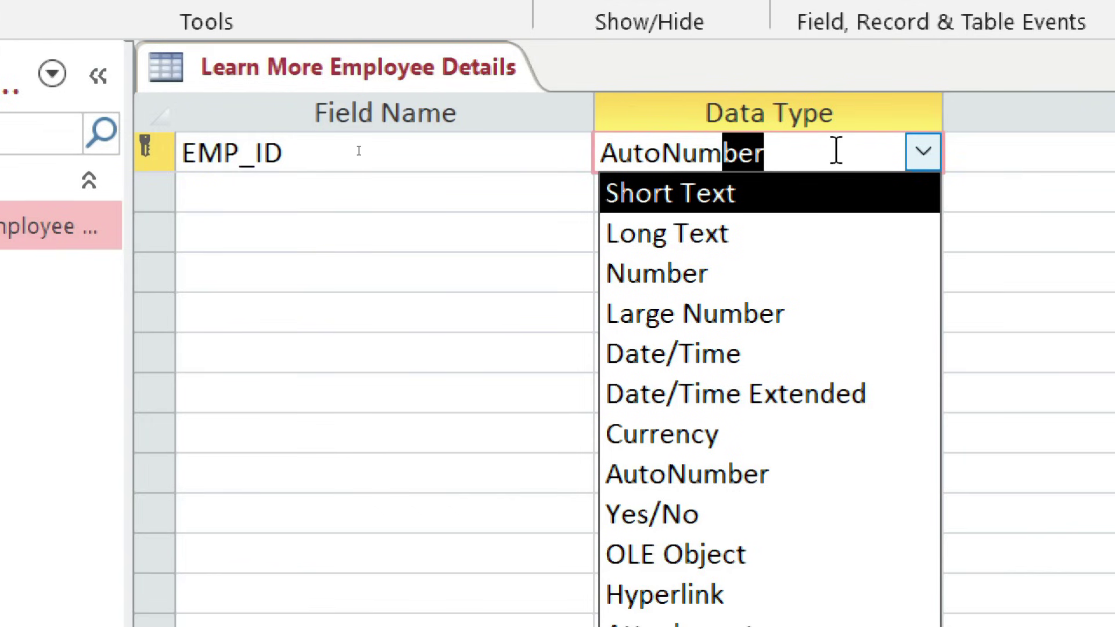
{"action": "key", "text": "Right"}
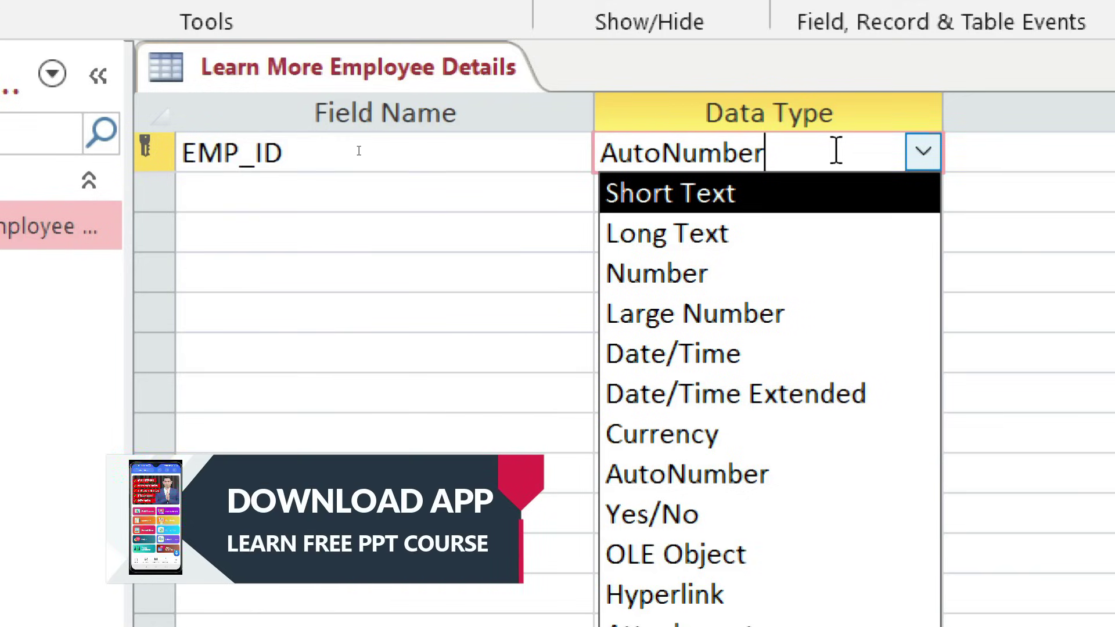
{"action": "key", "text": "Tab"}
{"action": "key", "text": "Tab"}
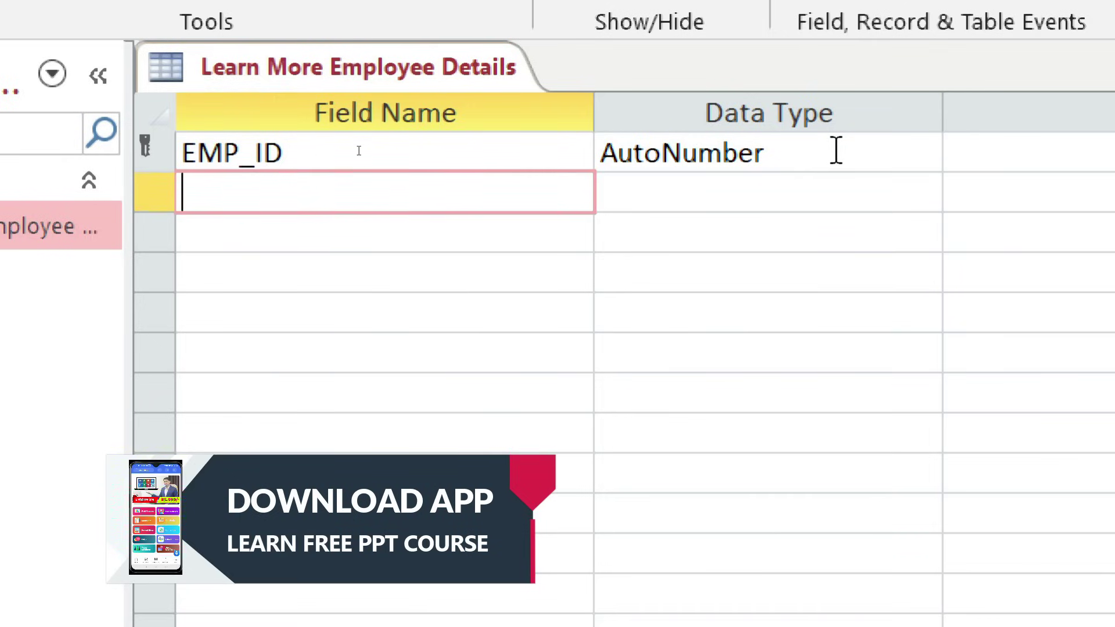
Name the second field EMP_NAME.
{"action": "type", "text": "EMP "}
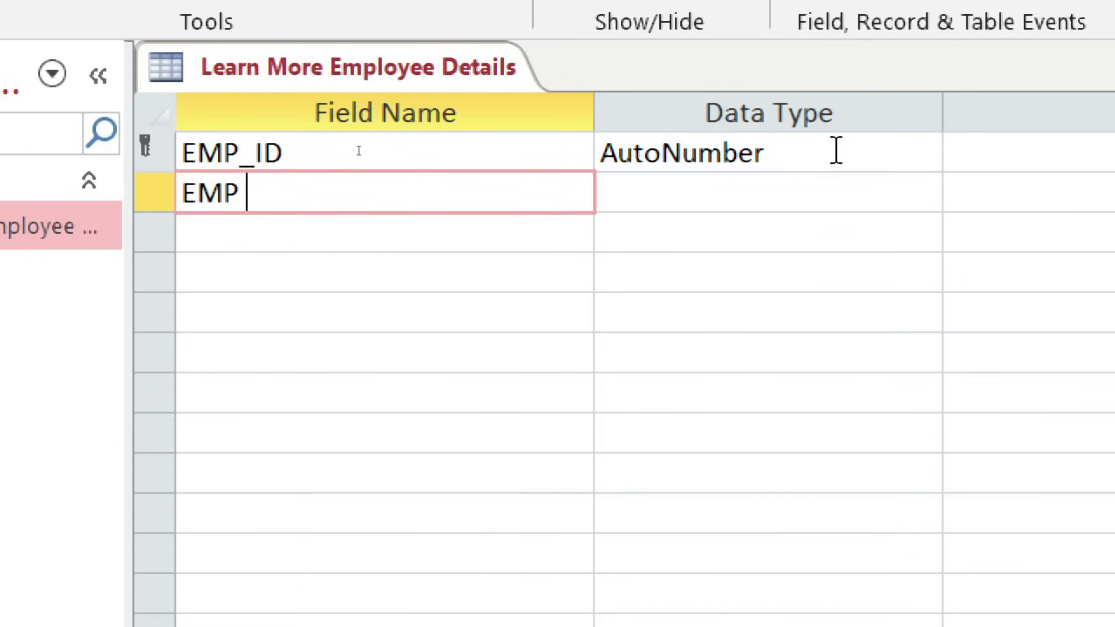
{"action": "type", "text": "NAME"}
{"action": "key", "text": "BackSpace"}
{"action": "key", "text": "BackSpace"}
{"action": "key", "text": "BackSpace"}
{"action": "key", "text": "BackSpace"}
{"action": "key", "text": "BackSpace"}
{"action": "type", "text": "_NAME"}
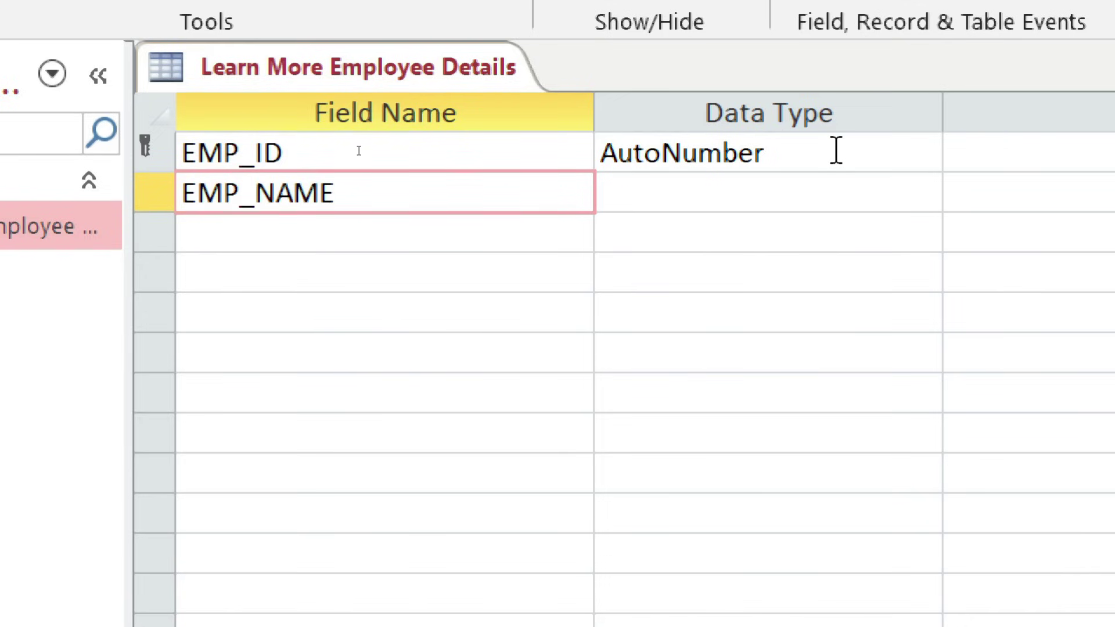
Set EMP_NAME's data type to Short Text.
{"action": "key", "text": "Tab"}
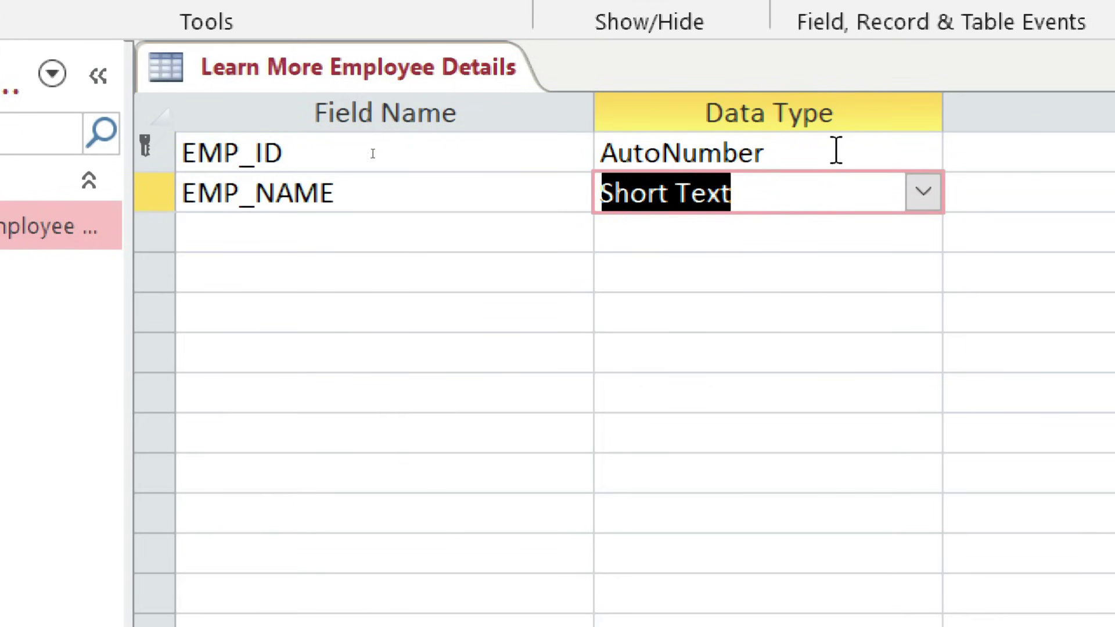
{"action": "left_click", "coordinate": [923, 192]}
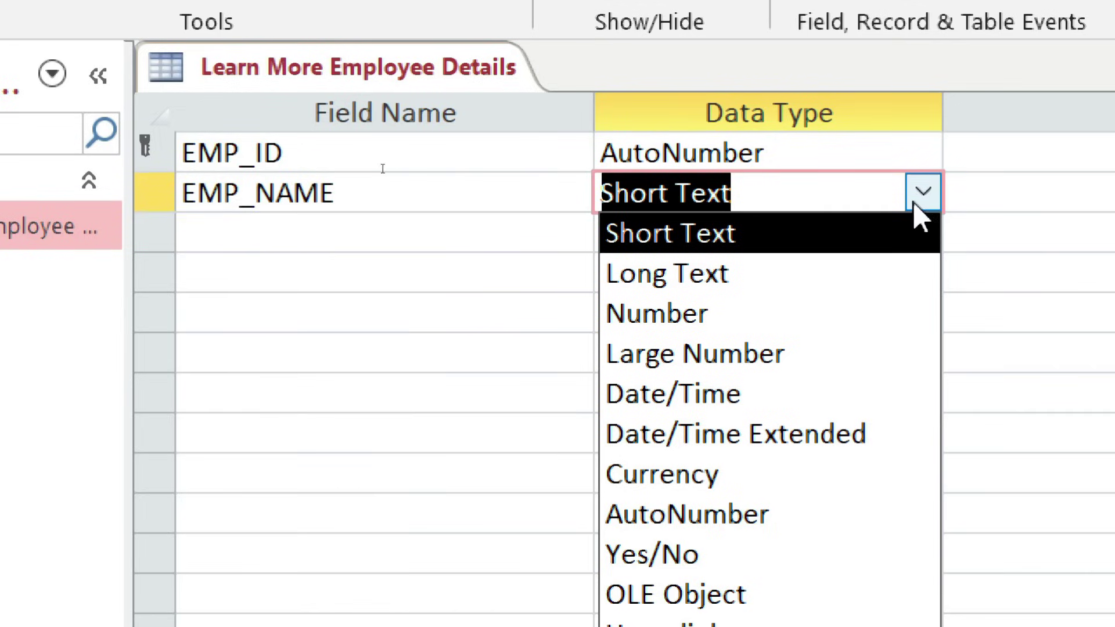
{"action": "left_click", "coordinate": [742, 239]}
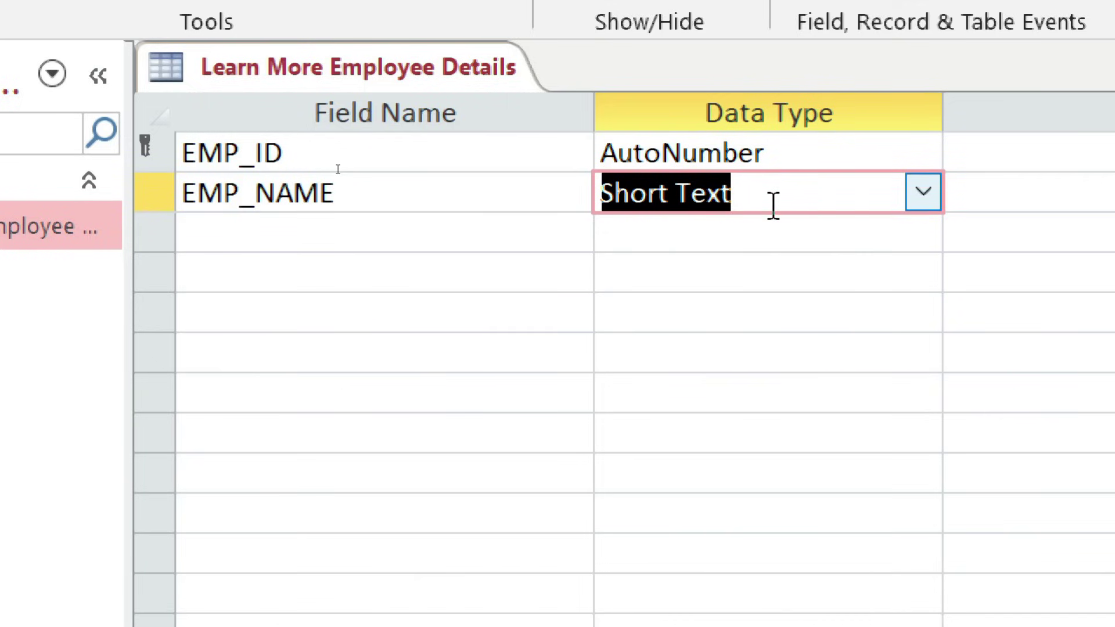
Add a CITY field below EMP_NAME with the Short Text data type.
{"action": "key", "text": "Tab"}
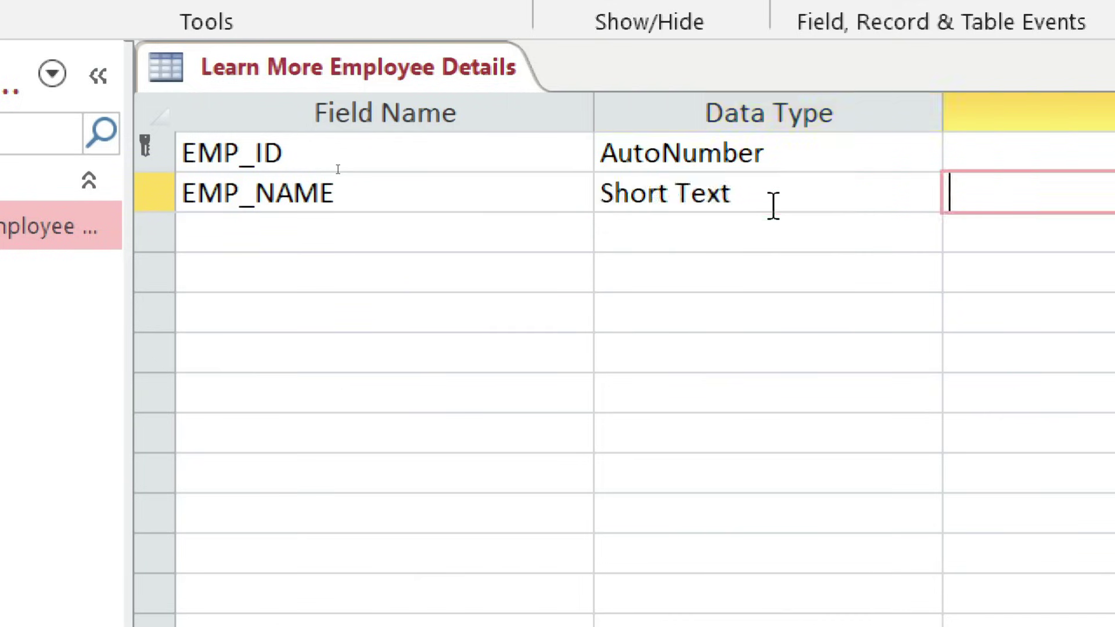
{"action": "key", "text": "Tab"}
{"action": "type", "text": "CITY"}
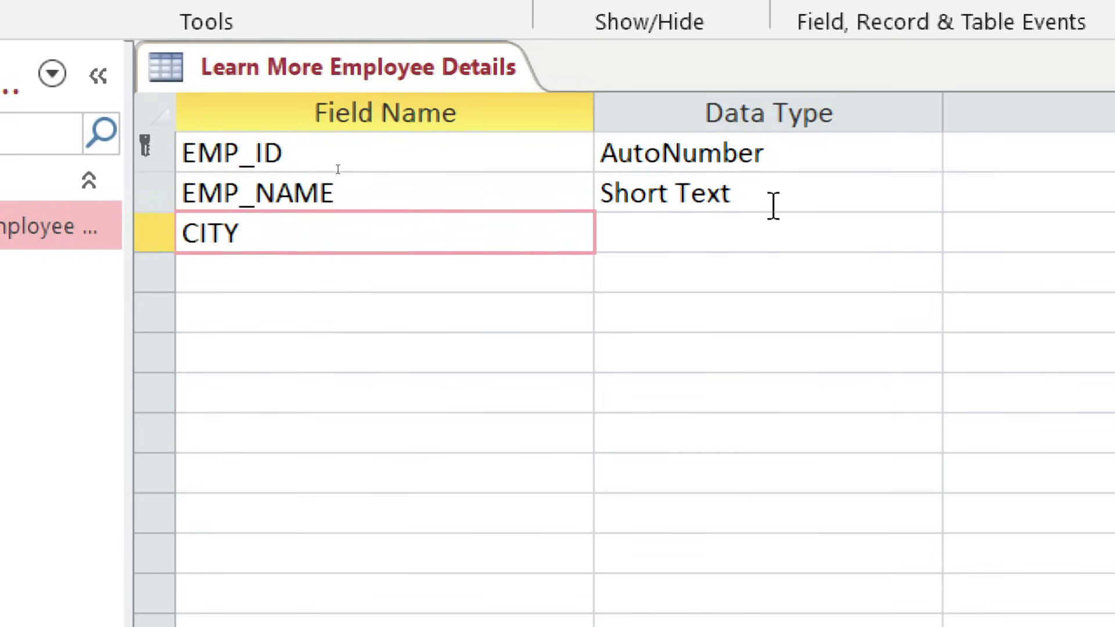
{"action": "key", "text": "Tab"}
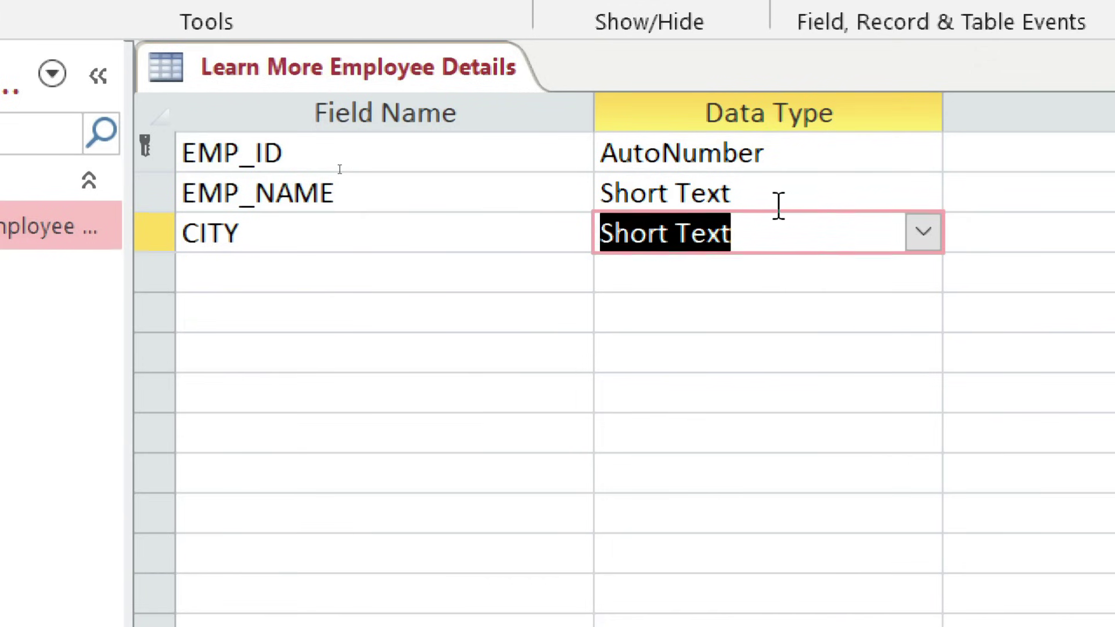
{"action": "key", "text": "Tab"}
{"action": "key", "text": "Tab"}
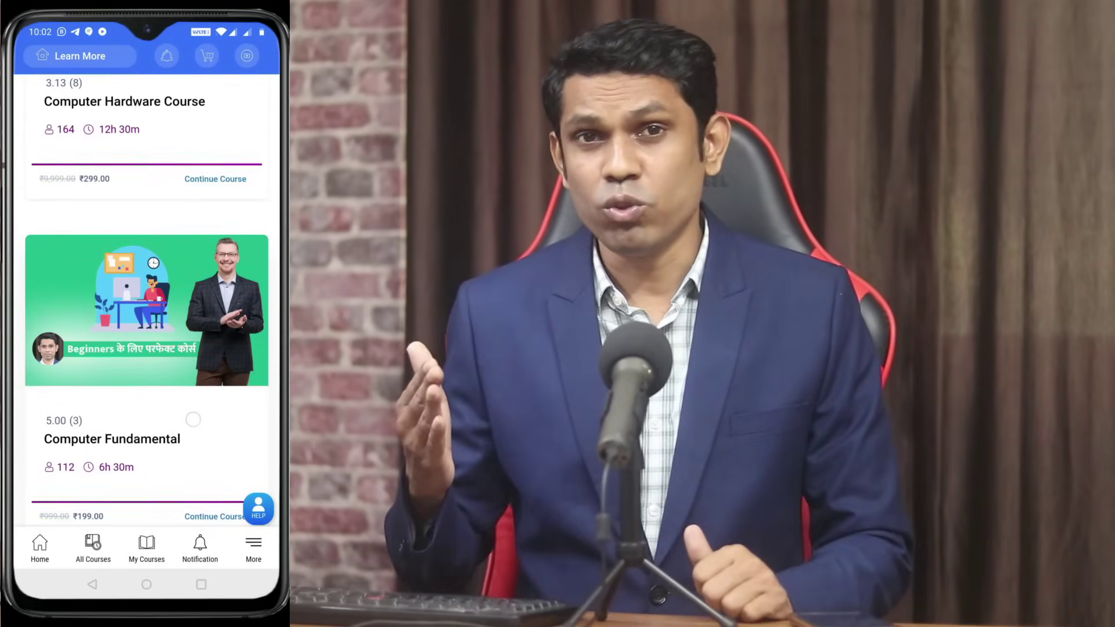
{"action": "scroll", "coordinate": [192, 419], "scroll_direction": "down", "scroll_amount": 2}
{"action": "scroll", "coordinate": [193, 413], "scroll_direction": "down", "scroll_amount": 1}
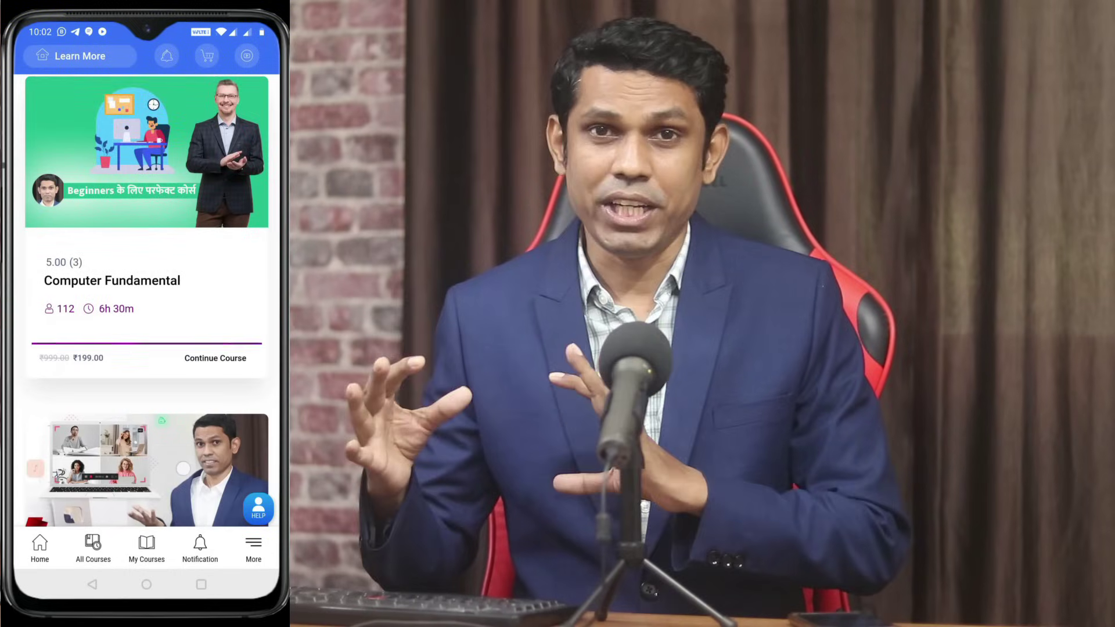
{"action": "scroll", "coordinate": [193, 412], "scroll_direction": "down", "scroll_amount": 2}
{"action": "scroll", "coordinate": [193, 413], "scroll_direction": "down", "scroll_amount": 2}
{"action": "scroll", "coordinate": [195, 415], "scroll_direction": "down", "scroll_amount": 1}
{"action": "scroll", "coordinate": [195, 415], "scroll_direction": "down", "scroll_amount": 1}
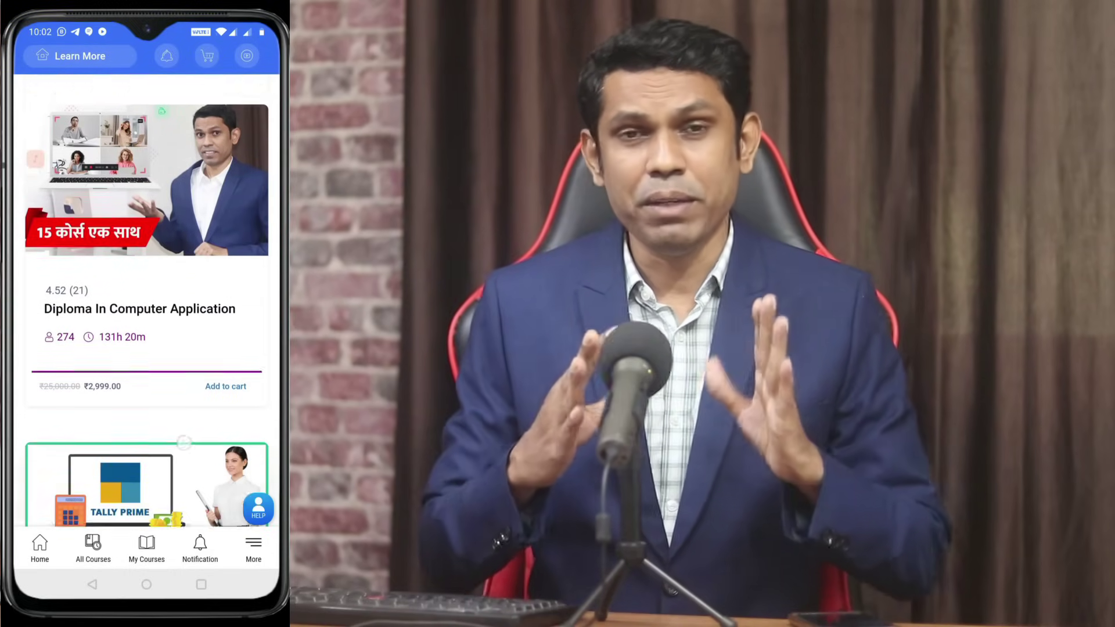
{"action": "scroll", "coordinate": [195, 415], "scroll_direction": "down", "scroll_amount": 1}
{"action": "scroll", "coordinate": [194, 415], "scroll_direction": "down", "scroll_amount": 2}
{"action": "scroll", "coordinate": [195, 416], "scroll_direction": "down", "scroll_amount": 2}
{"action": "scroll", "coordinate": [187, 422], "scroll_direction": "down", "scroll_amount": 2}
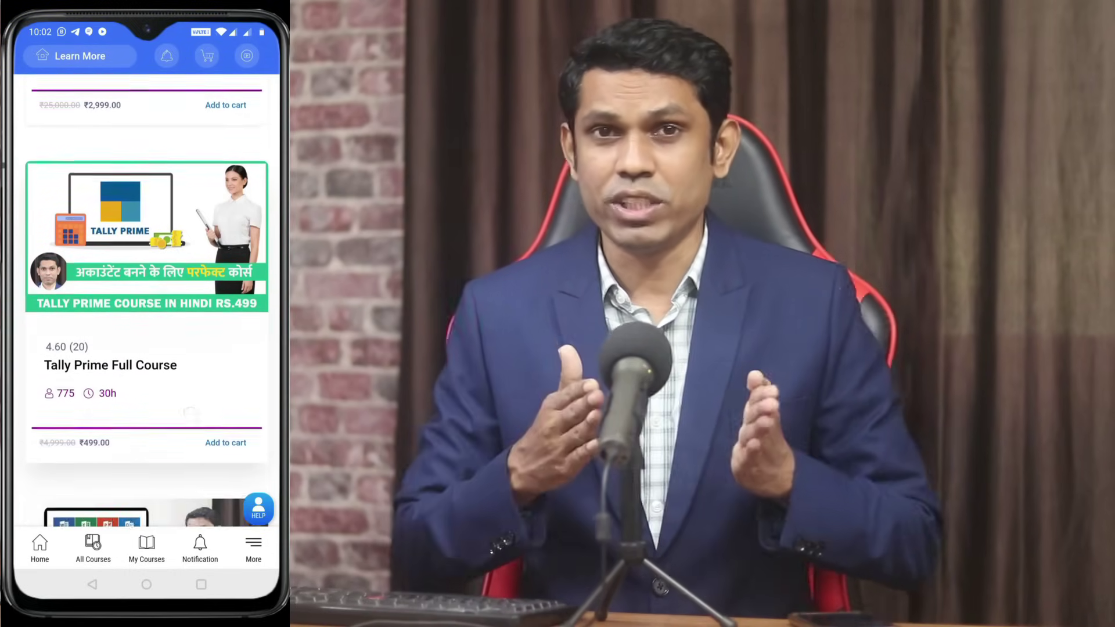
{"action": "scroll", "coordinate": [187, 422], "scroll_direction": "down", "scroll_amount": 2}
{"action": "scroll", "coordinate": [187, 422], "scroll_direction": "down", "scroll_amount": 1}
{"action": "scroll", "coordinate": [187, 422], "scroll_direction": "down", "scroll_amount": 1}
{"action": "scroll", "coordinate": [187, 422], "scroll_direction": "down", "scroll_amount": 3}
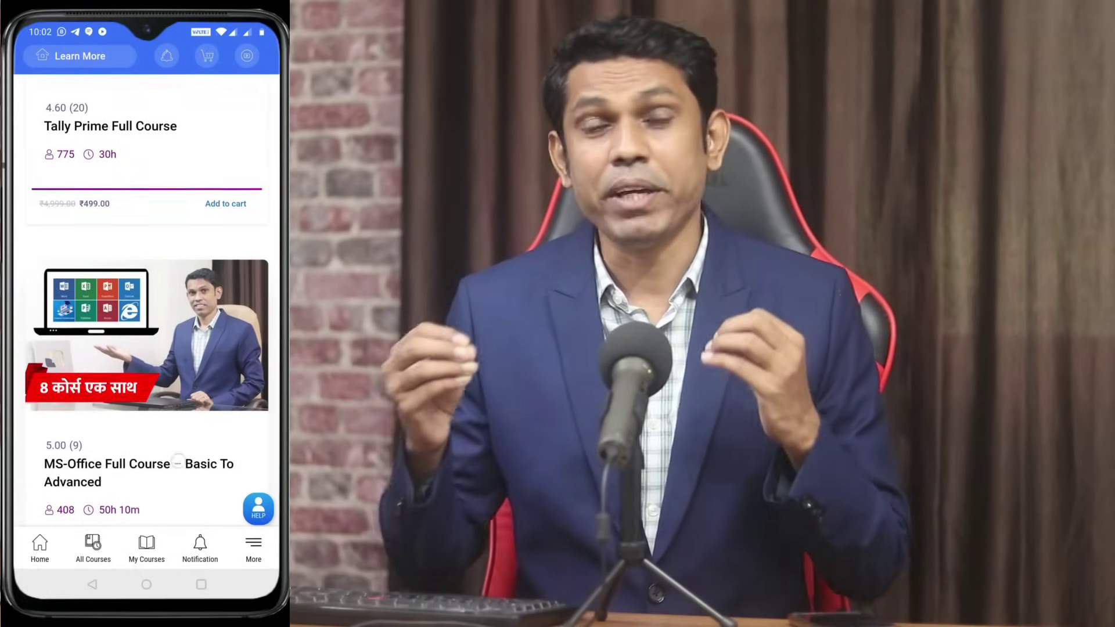
{"action": "scroll", "coordinate": [187, 422], "scroll_direction": "down", "scroll_amount": 2}
{"action": "scroll", "coordinate": [187, 422], "scroll_direction": "down", "scroll_amount": 2}
{"action": "scroll", "coordinate": [187, 423], "scroll_direction": "down", "scroll_amount": 1}
{"action": "scroll", "coordinate": [187, 422], "scroll_direction": "down", "scroll_amount": 2}
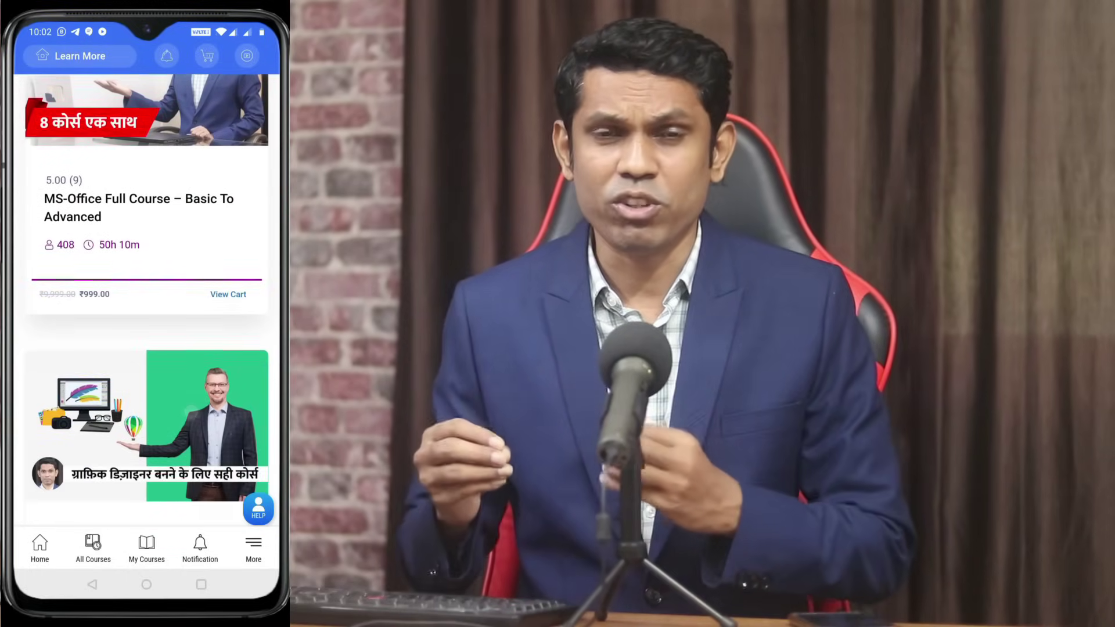
{"action": "scroll", "coordinate": [187, 422], "scroll_direction": "down", "scroll_amount": 2}
{"action": "scroll", "coordinate": [187, 422], "scroll_direction": "down", "scroll_amount": 2}
{"action": "scroll", "coordinate": [187, 422], "scroll_direction": "down", "scroll_amount": 2}
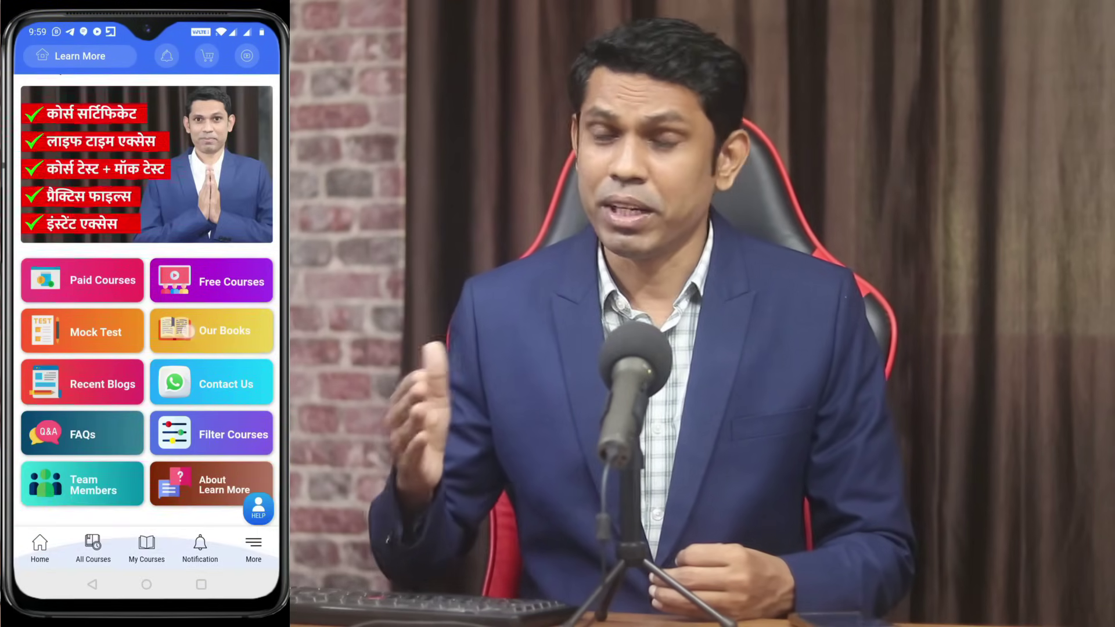
{"action": "scroll", "coordinate": [146, 349], "scroll_direction": "down", "scroll_amount": 1}
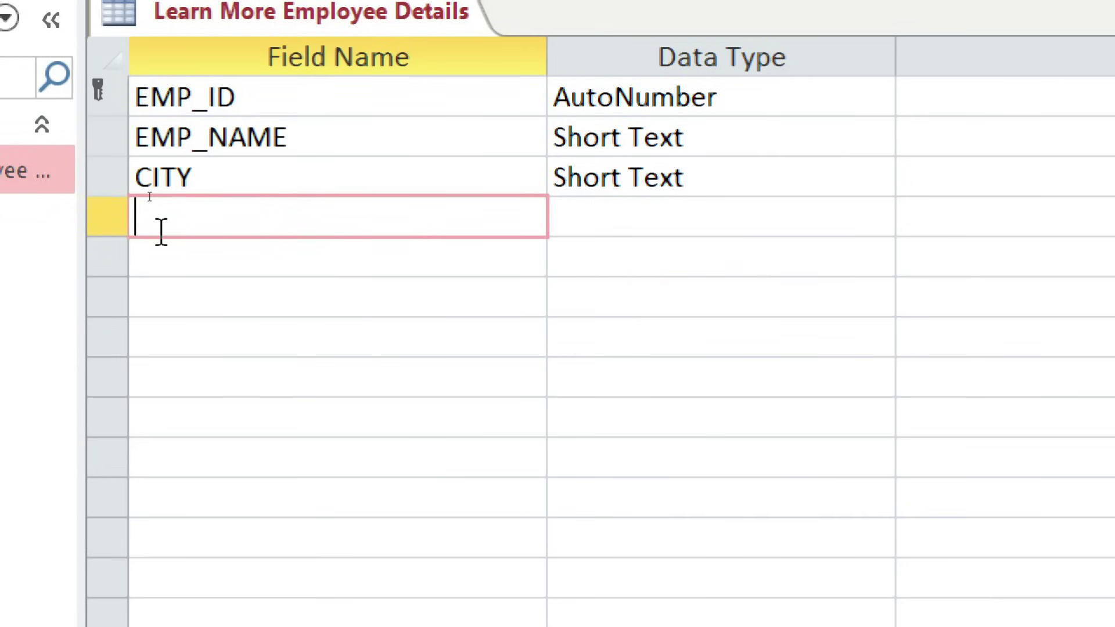
Add a fourth field named DESIGNATION, defaulting to the Short Text data type.
{"action": "type", "text": "DESIGNA"}
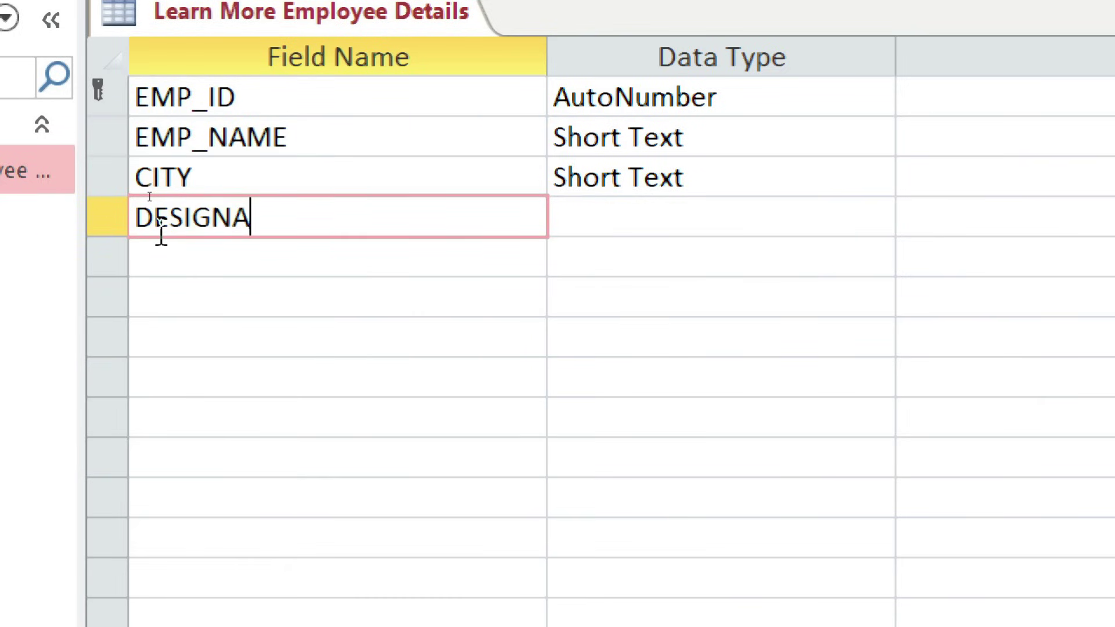
{"action": "type", "text": "TION"}
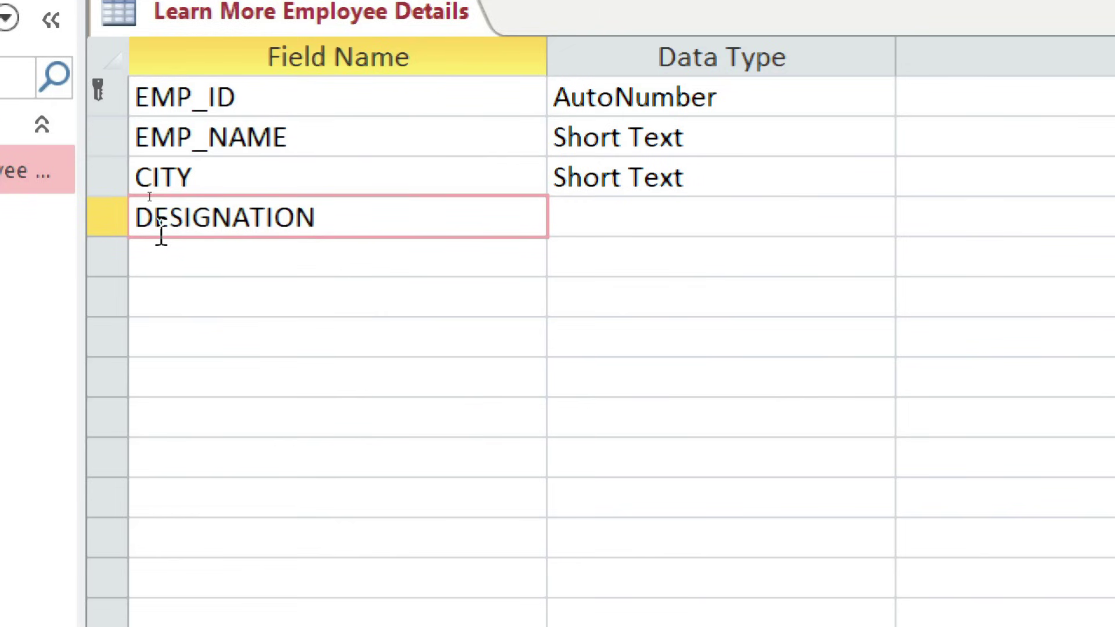
{"action": "key", "text": "Tab"}
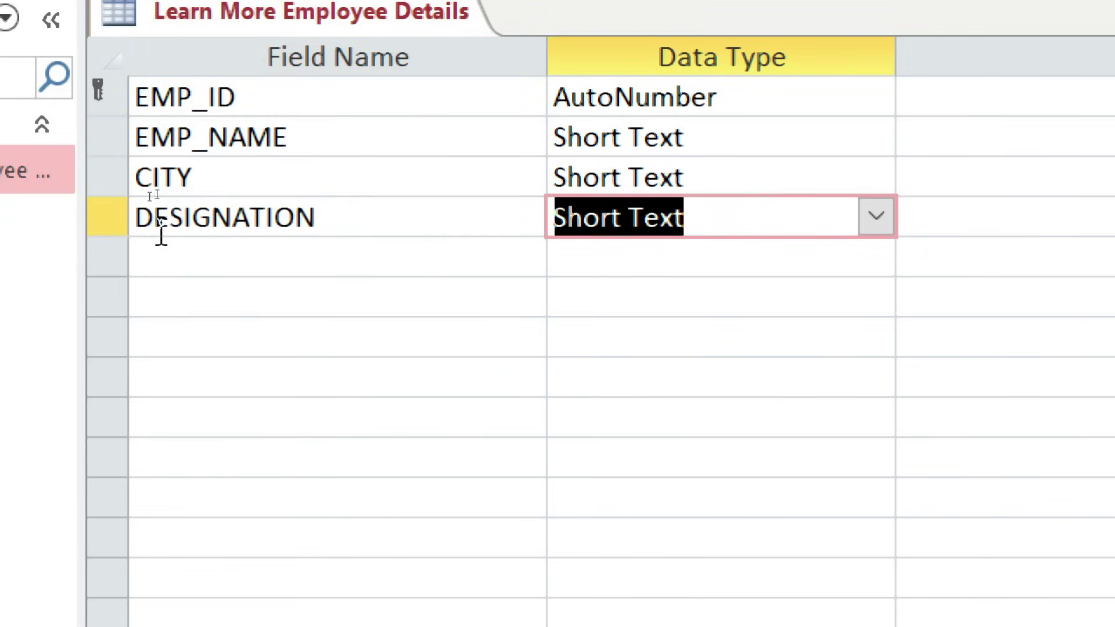
{"action": "left_click", "coordinate": [890, 228]}
{"action": "left_click", "coordinate": [393, 195]}
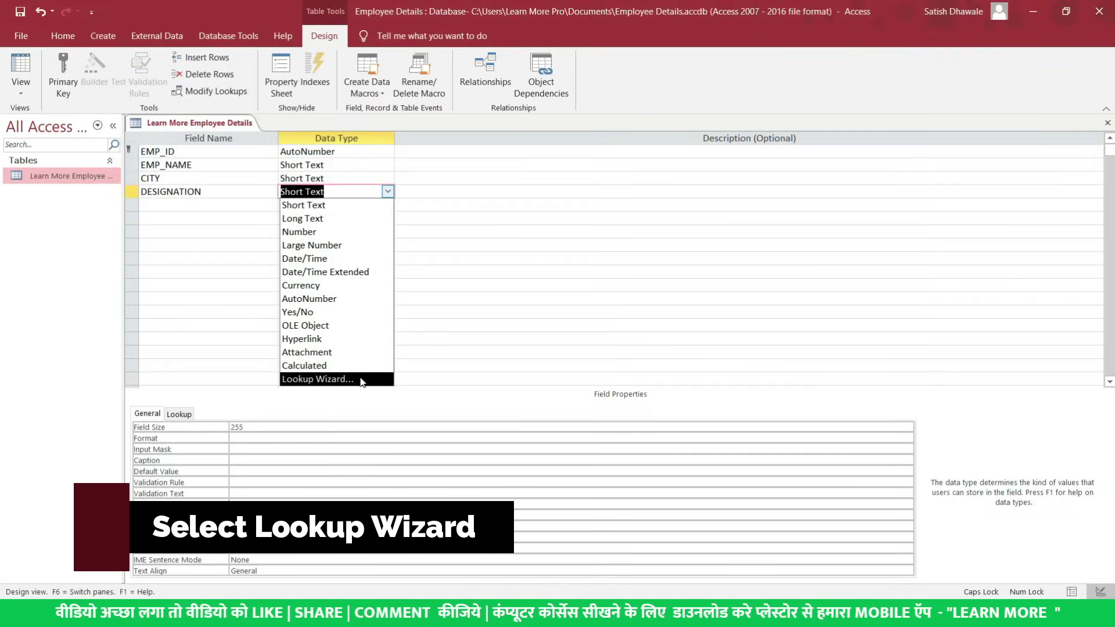
Choose Lookup Wizard as DESIGNATION's data type.
{"action": "left_click", "coordinate": [334, 379]}
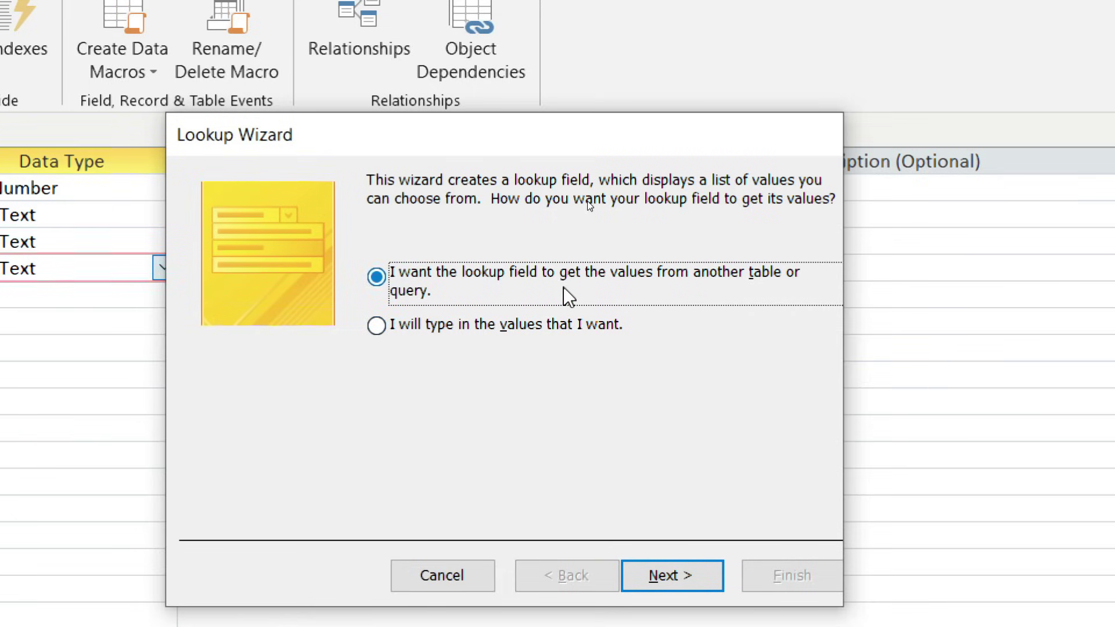
Choose 'I will type in the values that I want' as the lookup source and continue.
{"action": "left_click", "coordinate": [483, 332]}
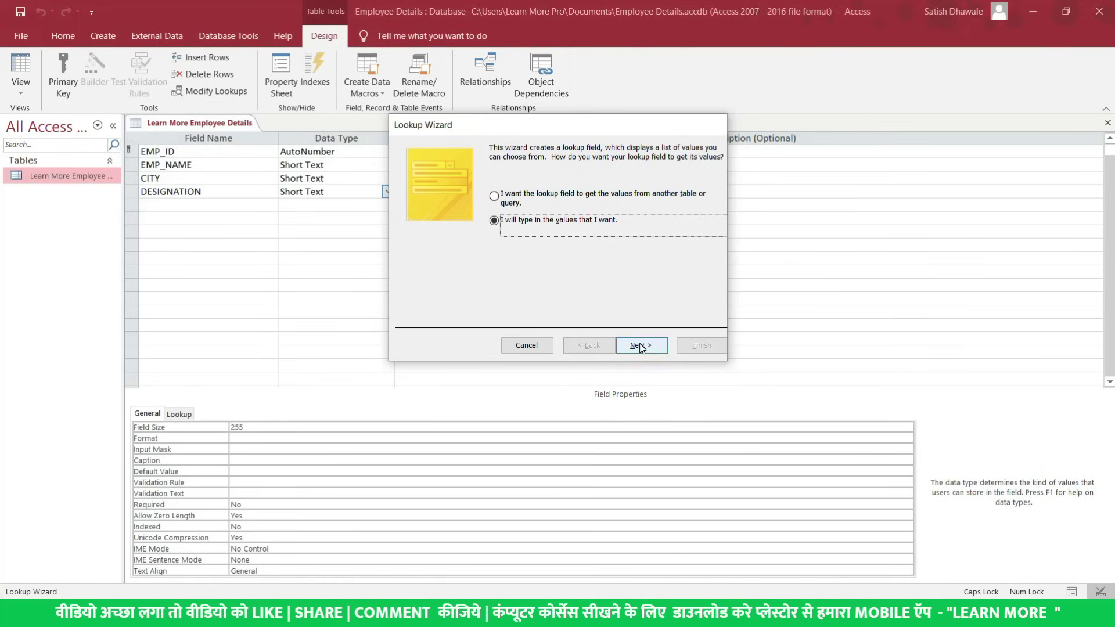
{"action": "left_click", "coordinate": [641, 346]}
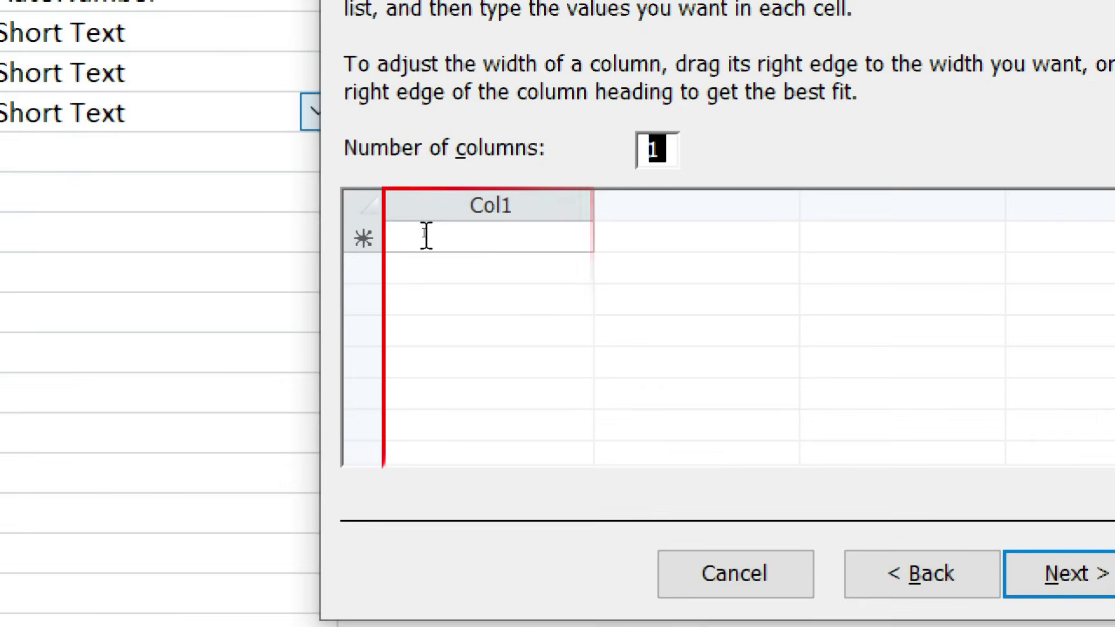
Enter MANAGER, SUPERVISOR, CLERK, ACCOUTANT and PEON as DESIGNATION's lookup values.
{"action": "left_click", "coordinate": [425, 233]}
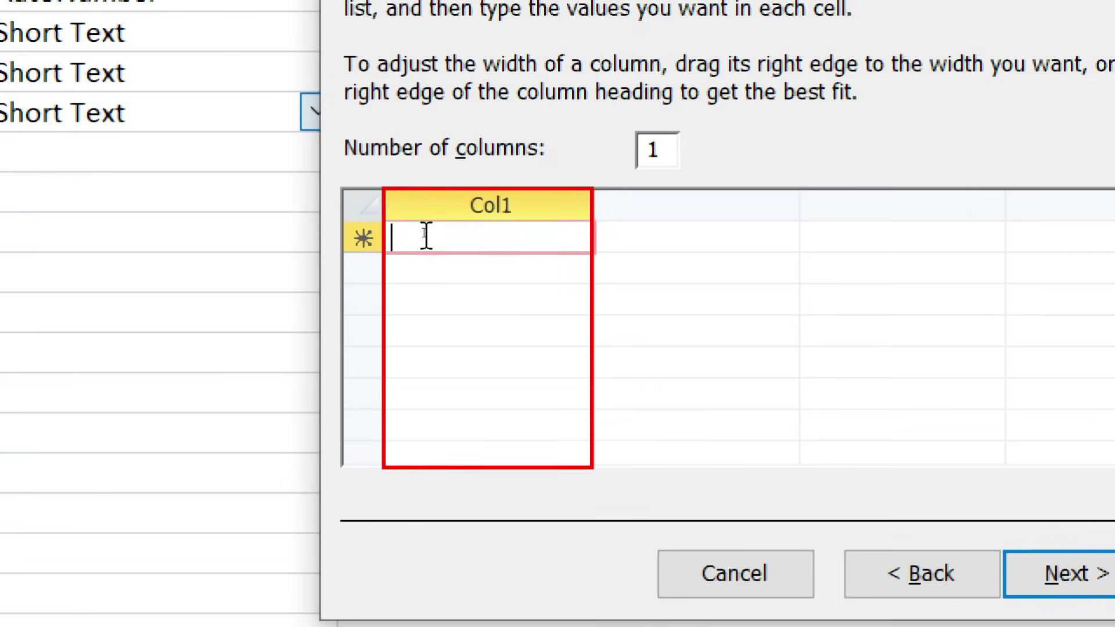
{"action": "type", "text": "MA"}
{"action": "key", "text": "BackSpace"}
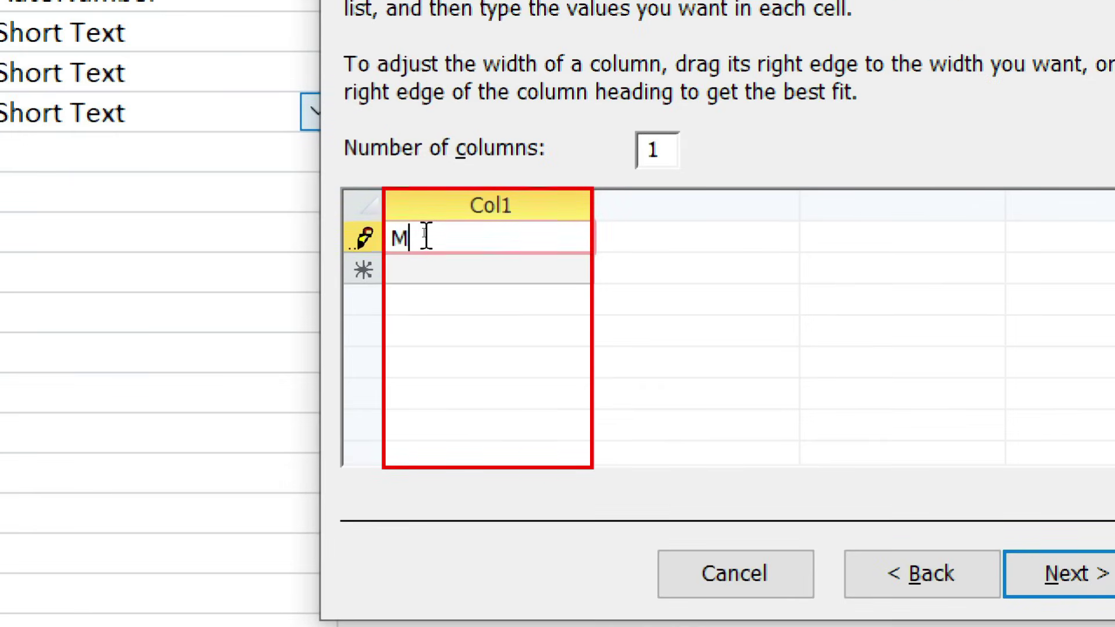
{"action": "type", "text": "ANAGER"}
{"action": "key", "text": "Tab"}
{"action": "type", "text": "S"}
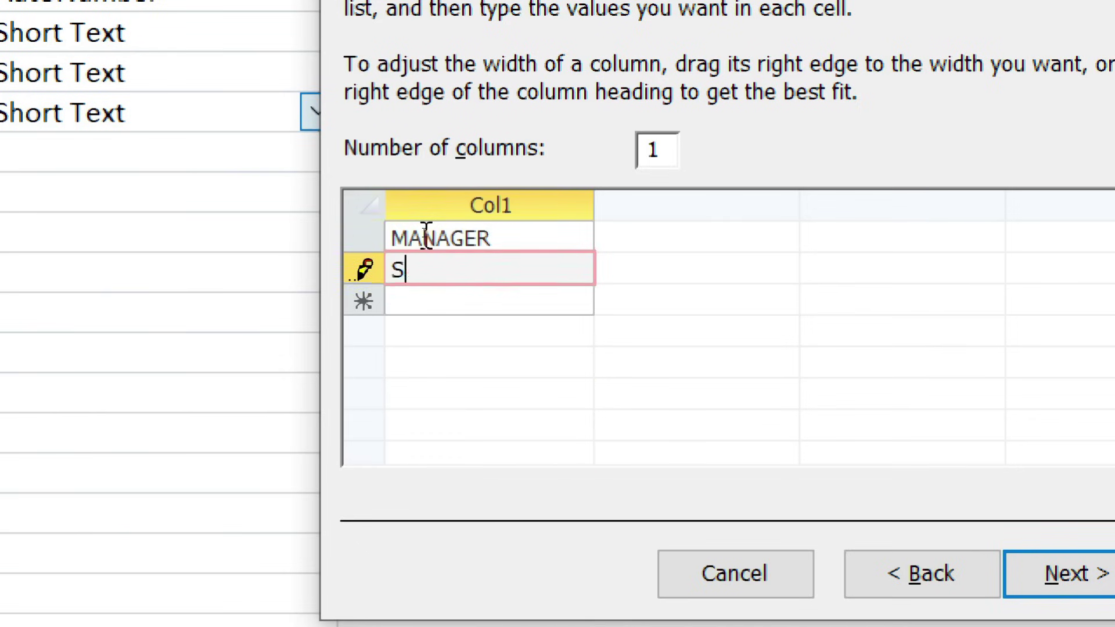
{"action": "type", "text": "UPERVISOR"}
{"action": "key", "text": "Tab"}
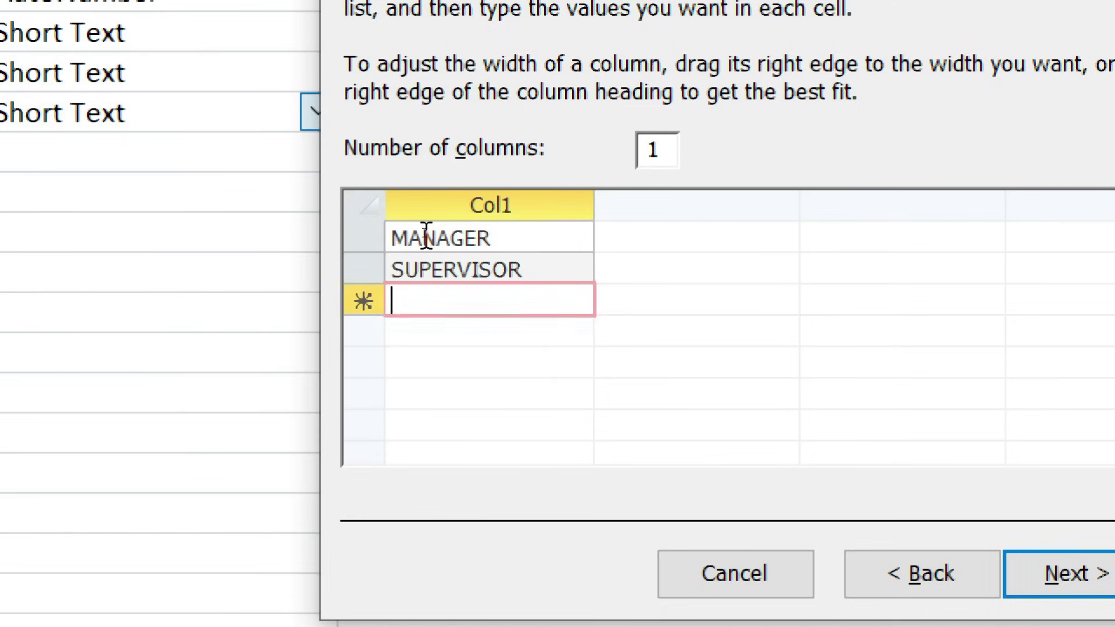
{"action": "type", "text": "CLERK"}
{"action": "key", "text": "Tab"}
{"action": "type", "text": "ACCOUTANT"}
{"action": "key", "text": "Tab"}
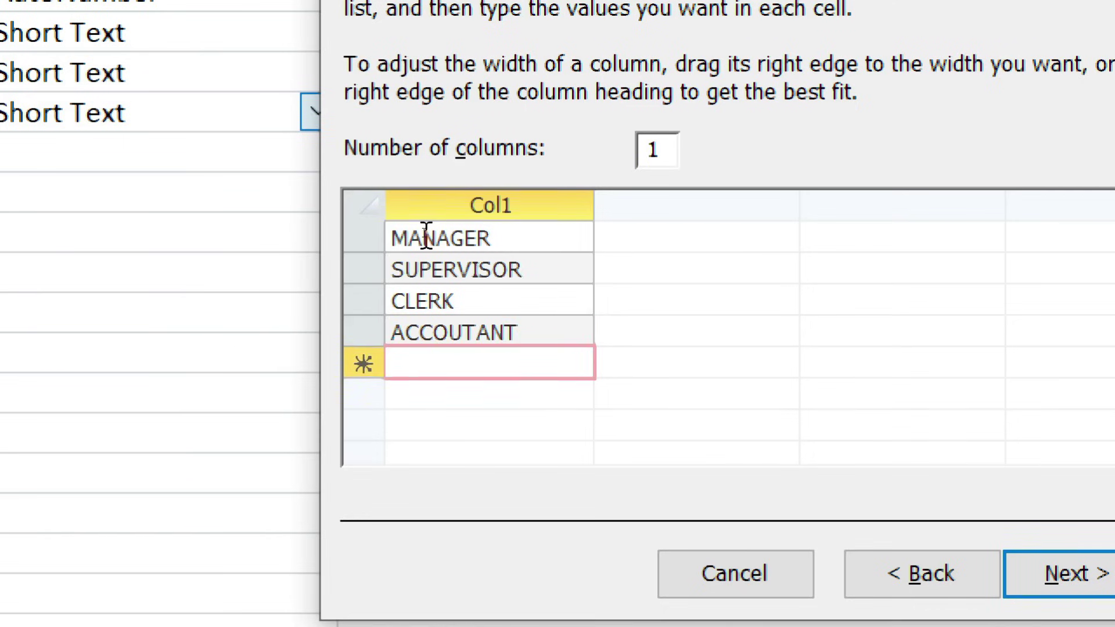
{"action": "type", "text": "PEOP"}
{"action": "key", "text": "BackSpace"}
{"action": "type", "text": "N"}
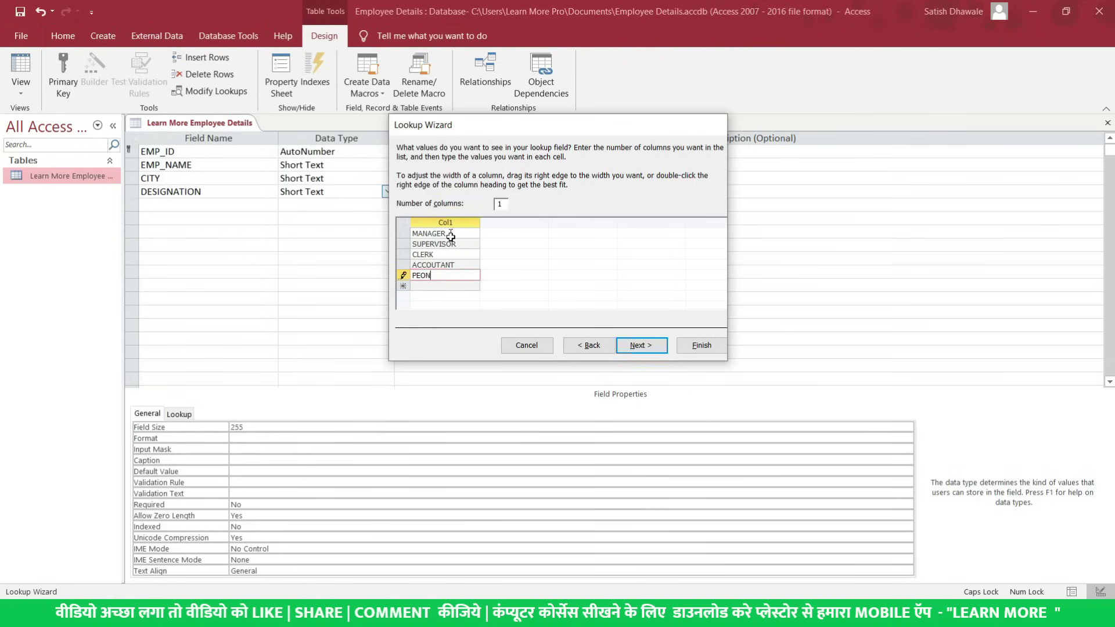
Move back and forth through the wizard pages, ending on the DESIGNATION label page.
{"action": "left_click", "coordinate": [637, 346]}
{"action": "left_click", "coordinate": [599, 343]}
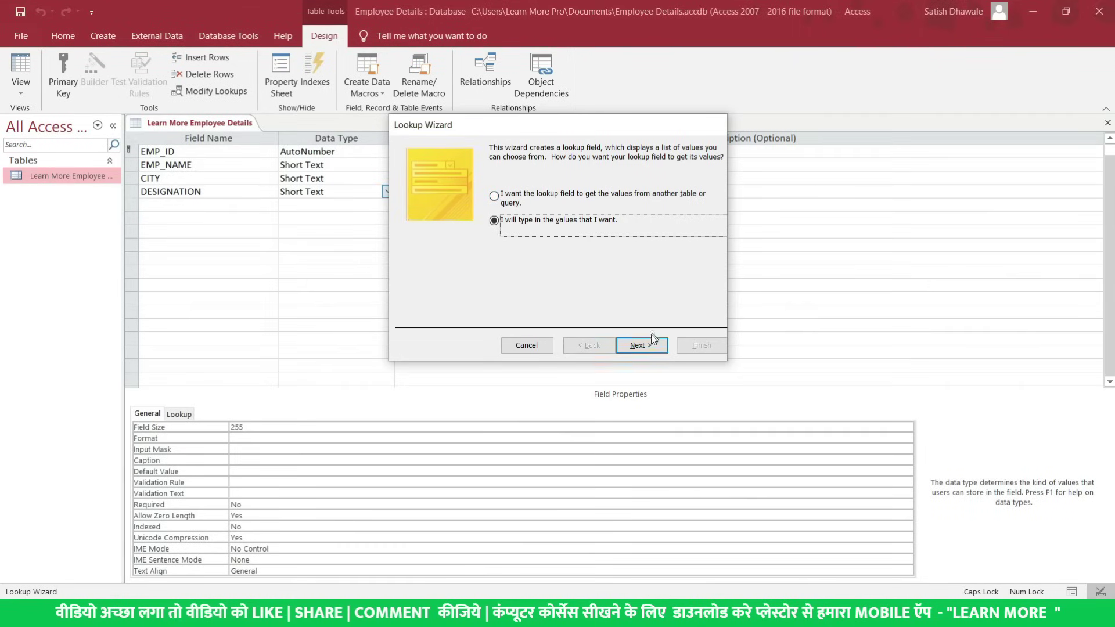
{"action": "left_click", "coordinate": [648, 345]}
{"action": "left_click", "coordinate": [648, 345]}
{"action": "left_click", "coordinate": [658, 347]}
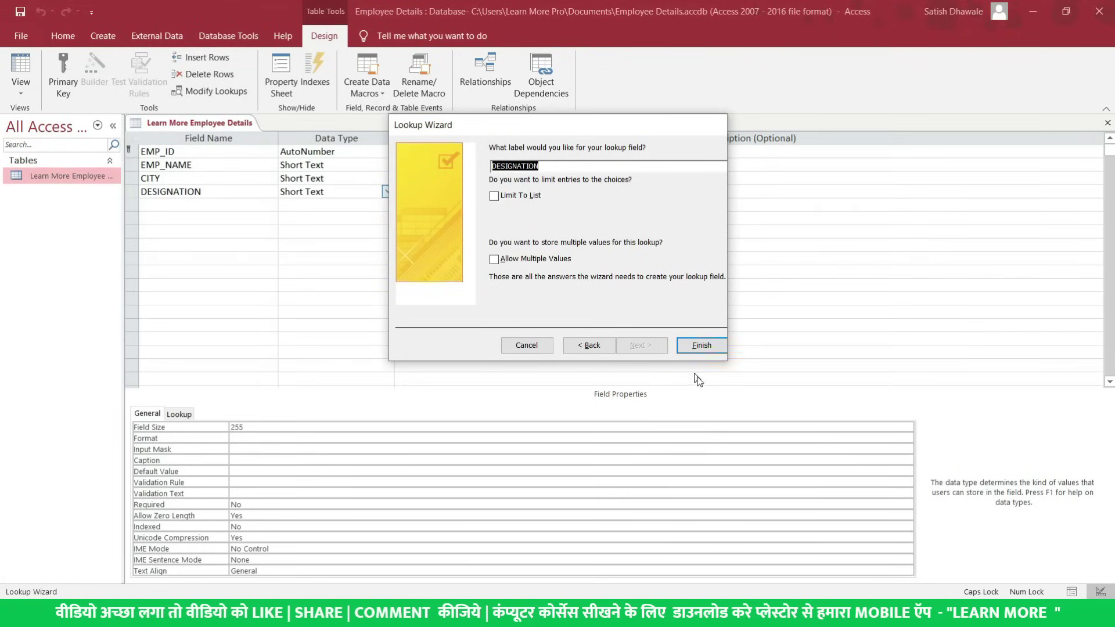
Finish the DESIGNATION lookup wizard and add a fifth field, DEPT, as Short Text.
{"action": "left_click", "coordinate": [701, 345]}
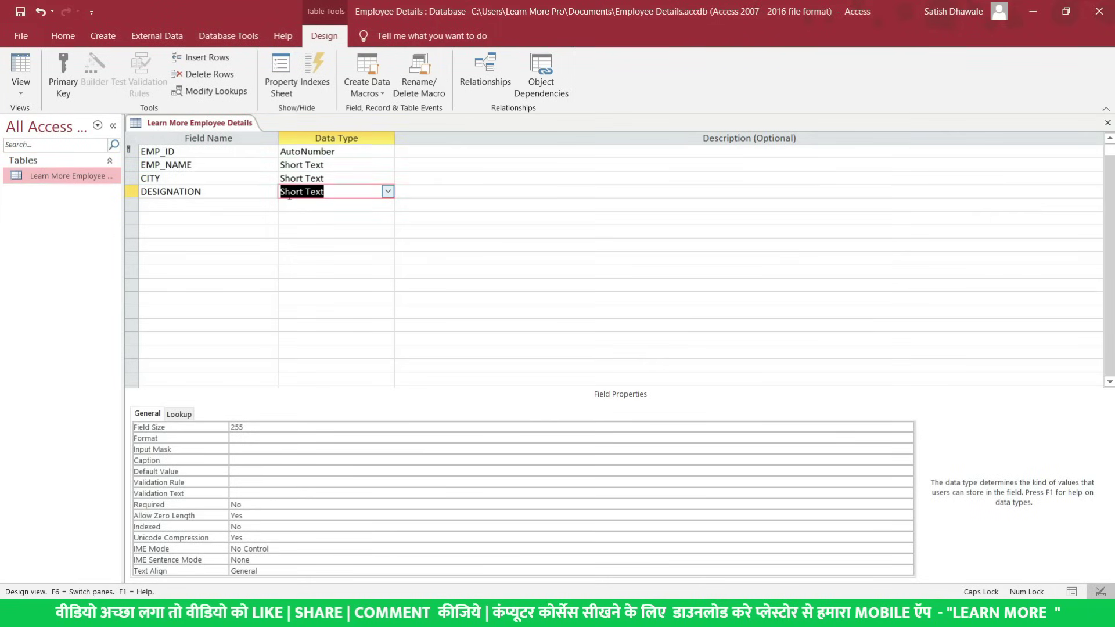
{"action": "key", "text": "Return"}
{"action": "left_click", "coordinate": [207, 216]}
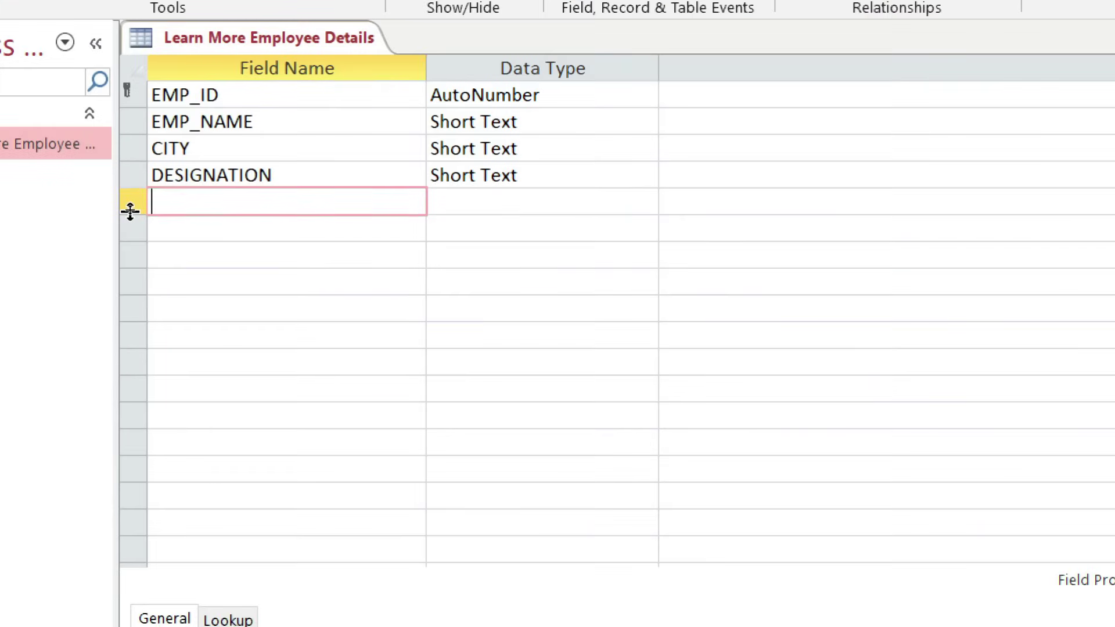
{"action": "type", "text": "DEPT"}
{"action": "key", "text": "Tab"}
{"action": "left_click", "coordinate": [179, 213]}
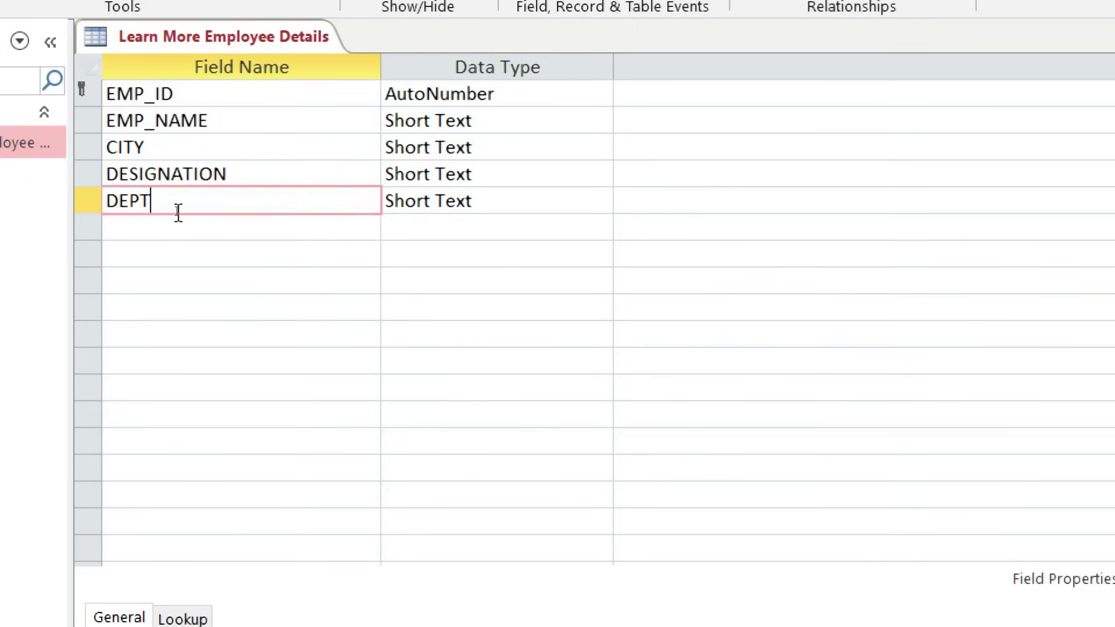
{"action": "key", "text": "Tab"}
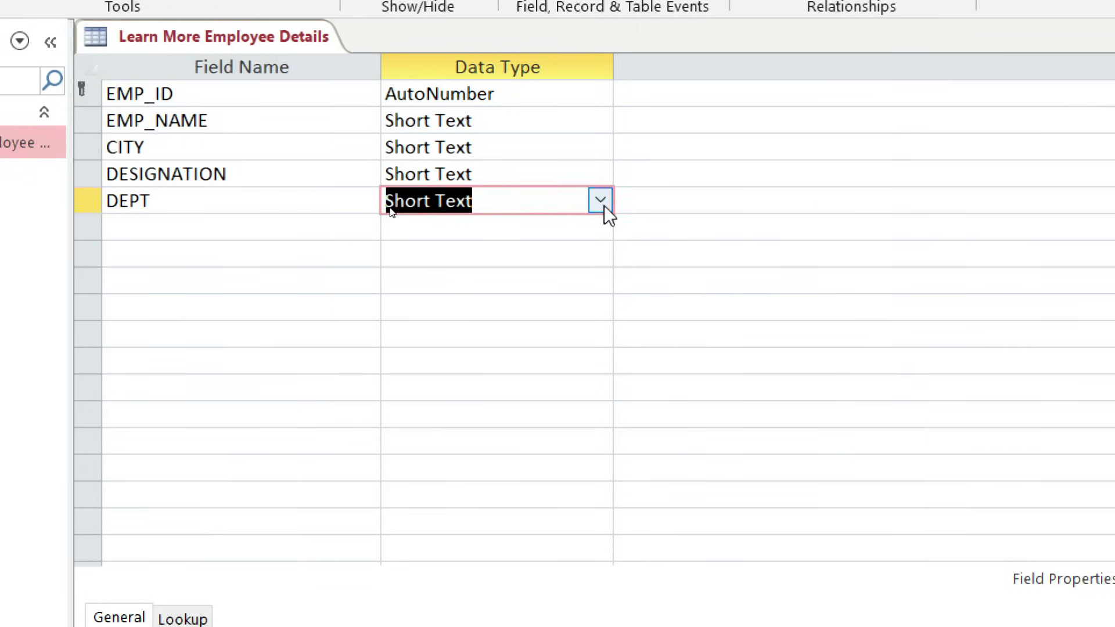
Start a Lookup Wizard for DEPT using a typed-in list of values.
{"action": "left_click", "coordinate": [600, 200]}
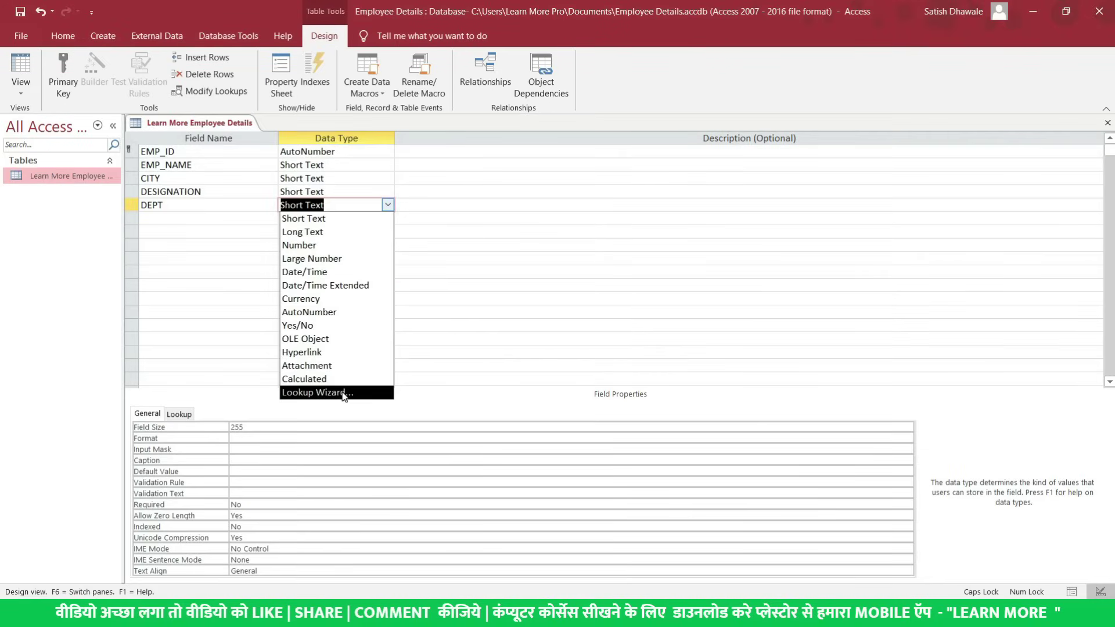
{"action": "left_click", "coordinate": [344, 393]}
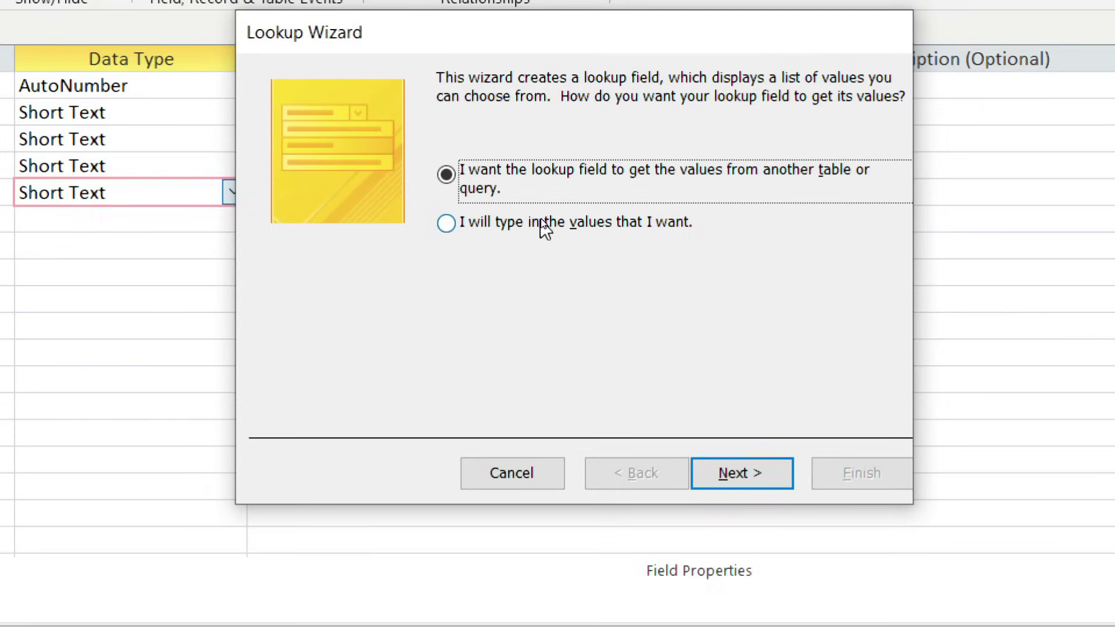
{"action": "left_click", "coordinate": [543, 226]}
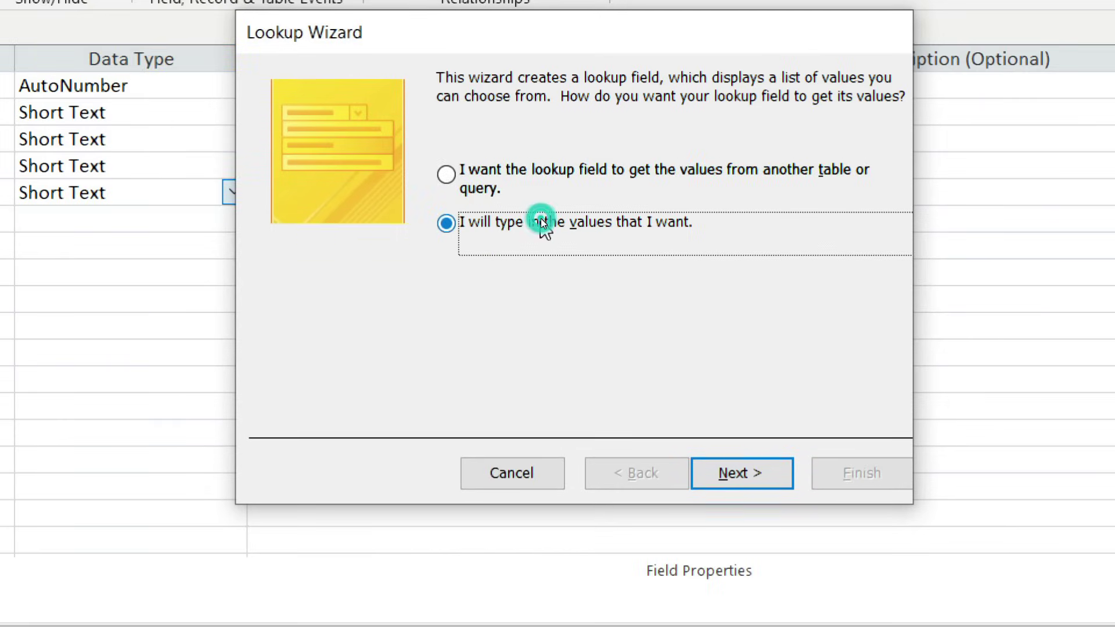
{"action": "left_click", "coordinate": [783, 482]}
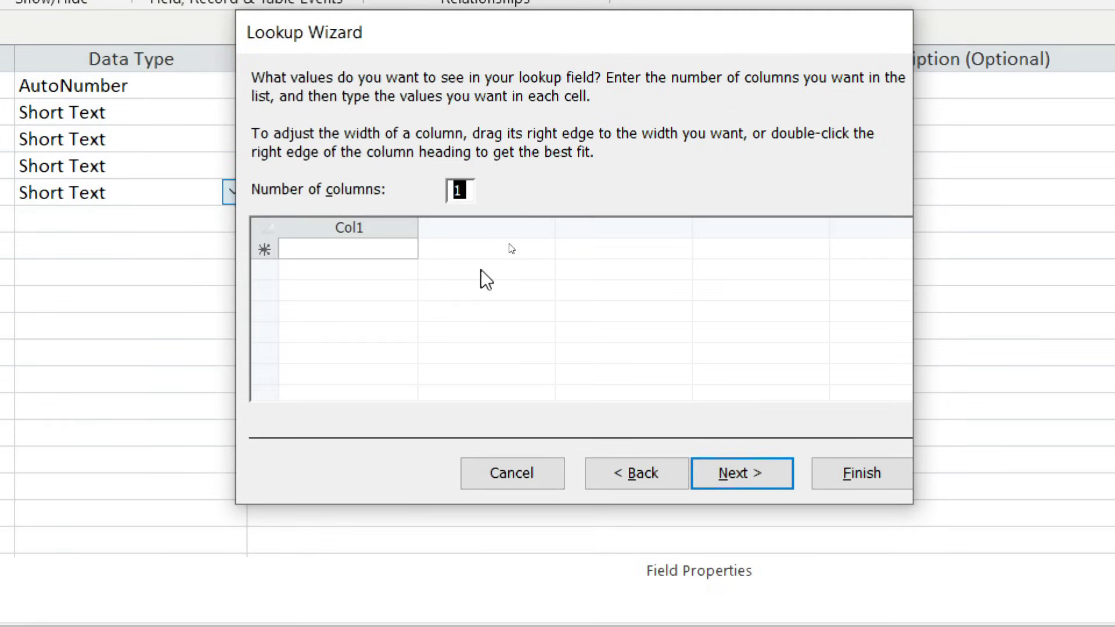
Enter SALES, PURCHASE, ACCOUNT and ADMIN as DEPT's values and finish the wizard.
{"action": "left_click", "coordinate": [406, 251]}
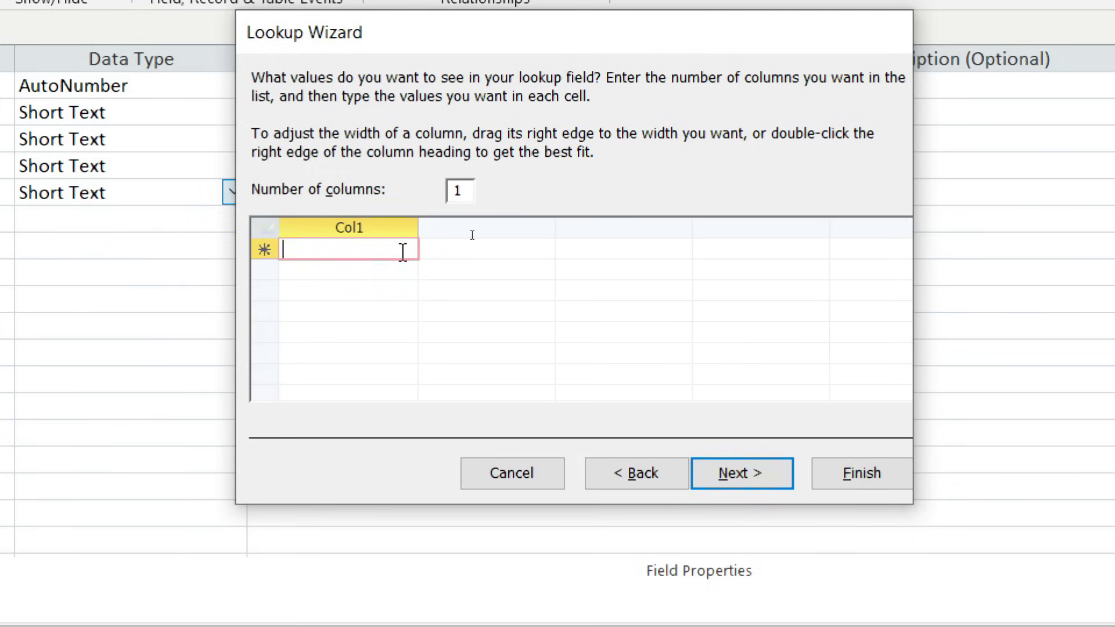
{"action": "type", "text": "SALES"}
{"action": "key", "text": "Return"}
{"action": "type", "text": "PURCHA"}
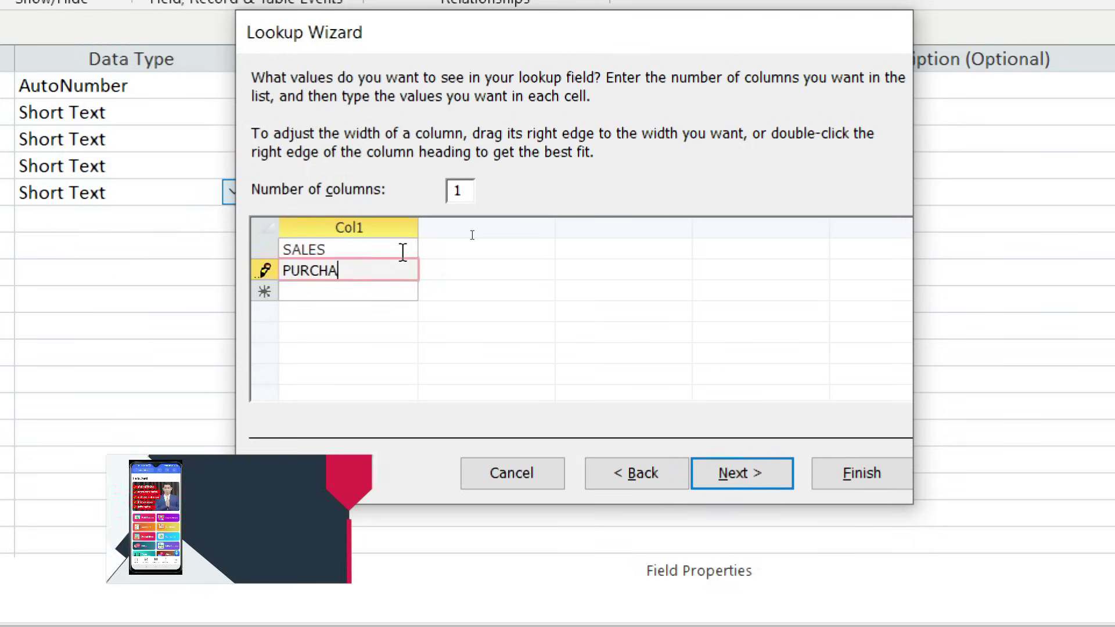
{"action": "type", "text": "SE"}
{"action": "key", "text": "Return"}
{"action": "type", "text": "ACC"}
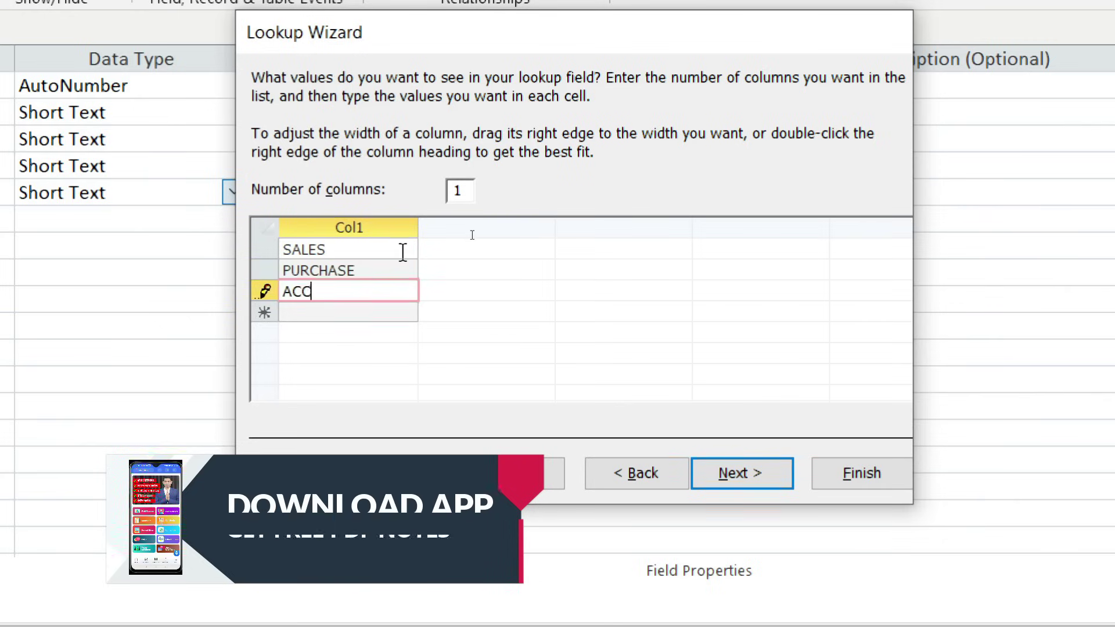
{"action": "type", "text": "OUNT"}
{"action": "key", "text": "Return"}
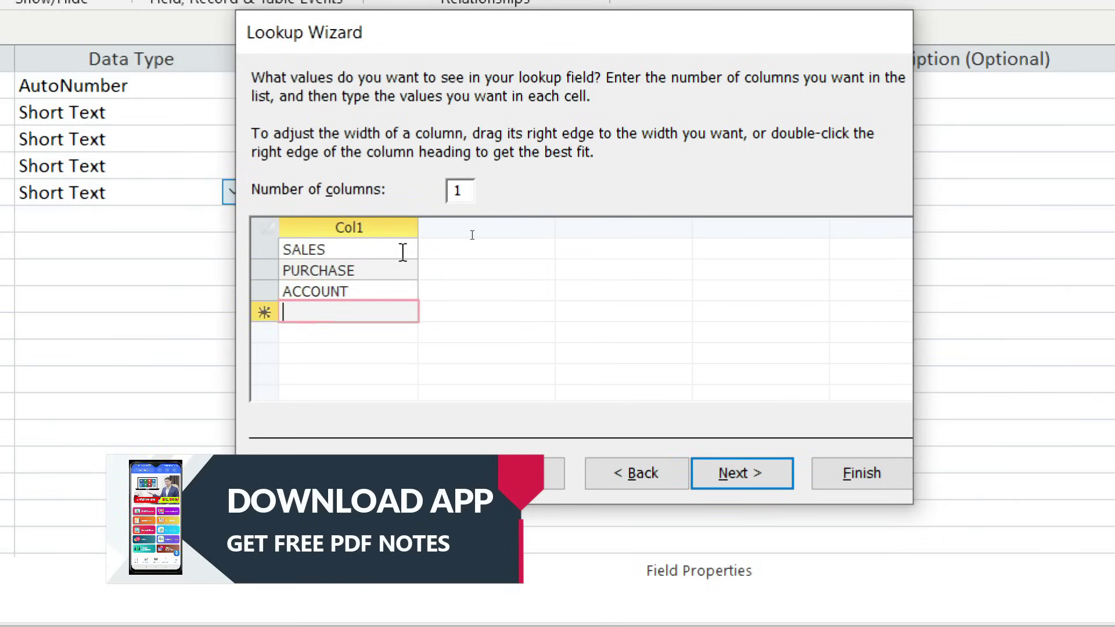
{"action": "type", "text": "ADMIN"}
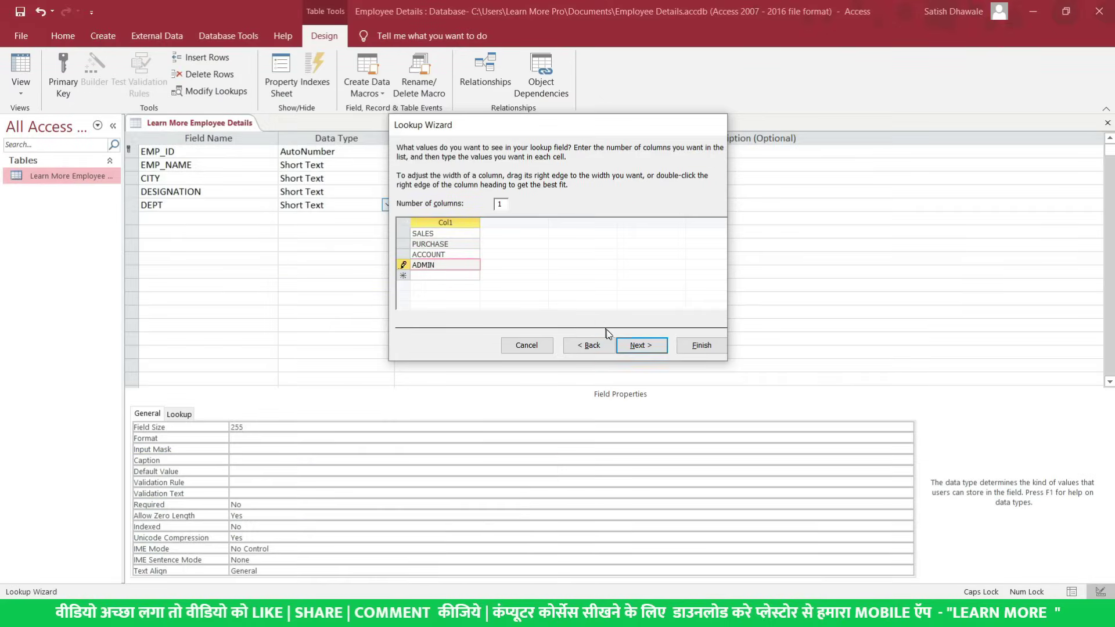
{"action": "left_click", "coordinate": [641, 345]}
{"action": "left_click", "coordinate": [700, 344]}
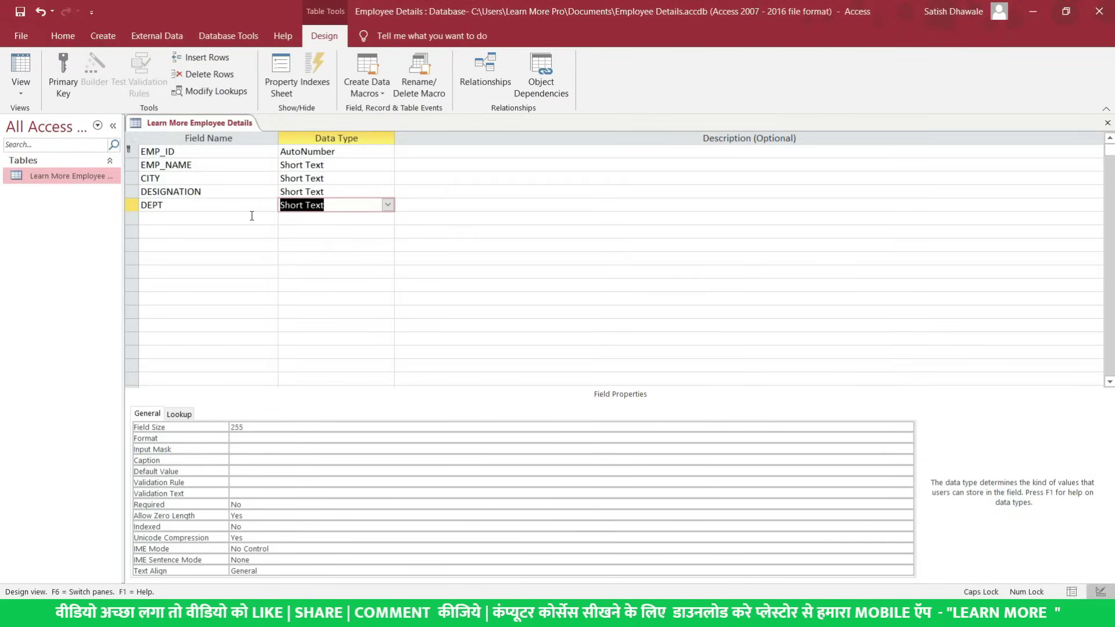
Add a SALARY field with the Currency data type.
{"action": "left_click", "coordinate": [172, 218]}
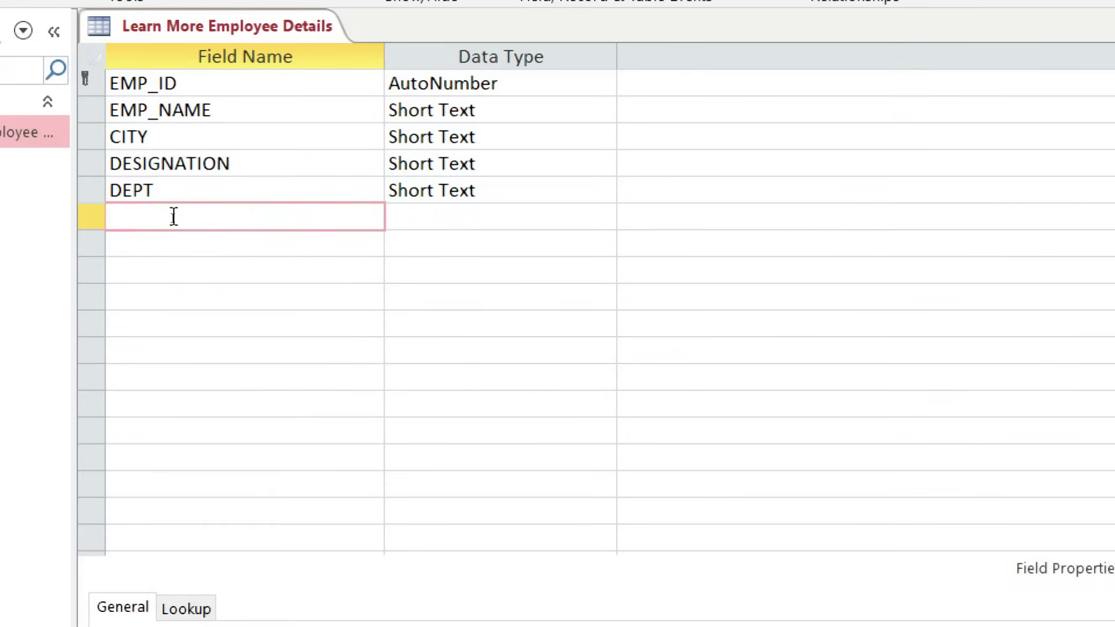
{"action": "type", "text": "SALAR"}
{"action": "type", "text": "Y"}
{"action": "key", "text": "Tab"}
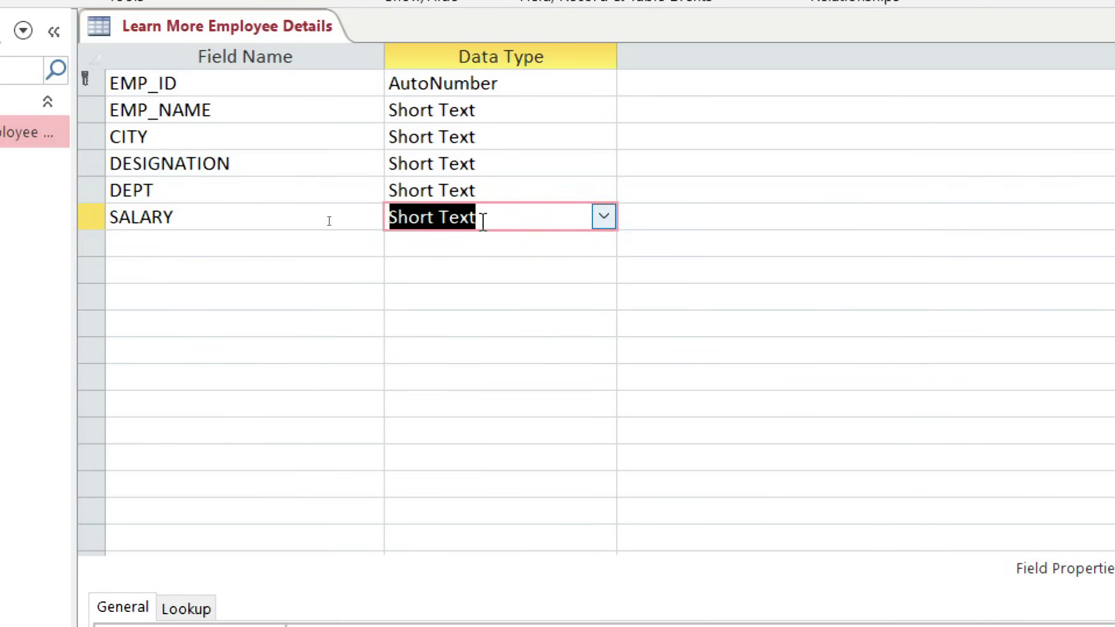
{"action": "left_click", "coordinate": [604, 219]}
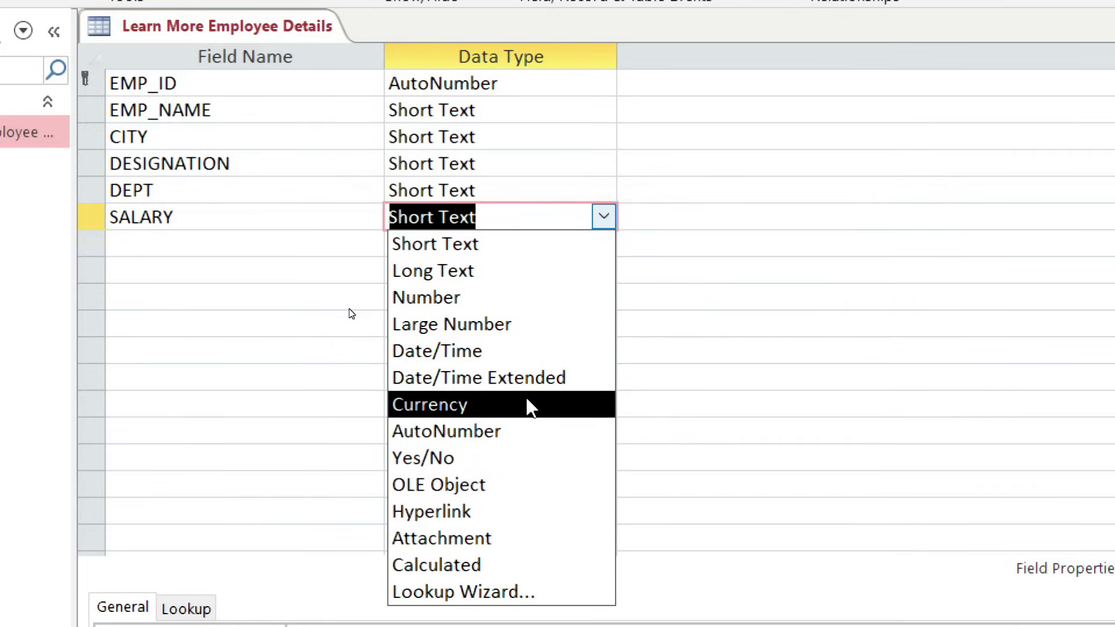
{"action": "left_click", "coordinate": [530, 407]}
Add a DOB field with the Date/Time data type.
{"action": "left_click", "coordinate": [298, 249]}
{"action": "type", "text": "DOB"}
{"action": "key", "text": "Tab"}
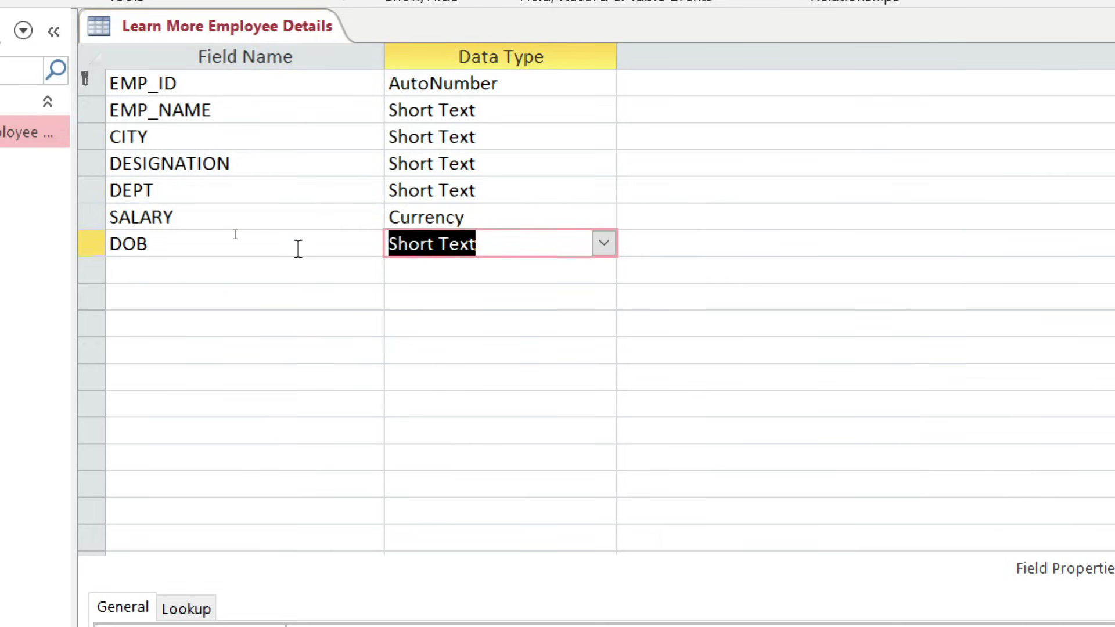
{"action": "left_click", "coordinate": [607, 245]}
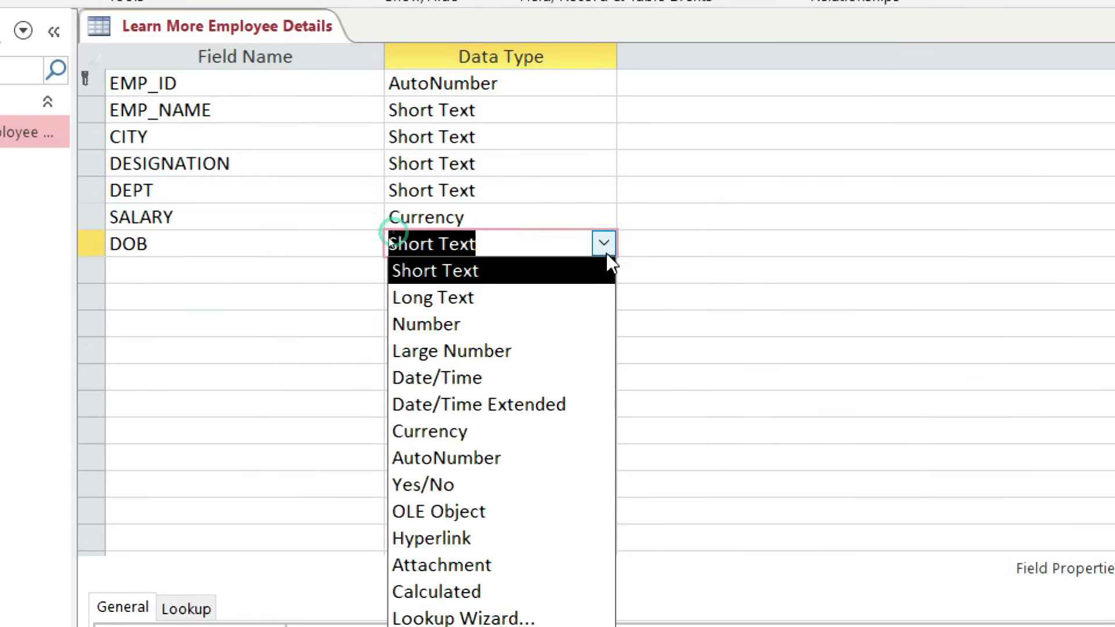
{"action": "left_click", "coordinate": [577, 380]}
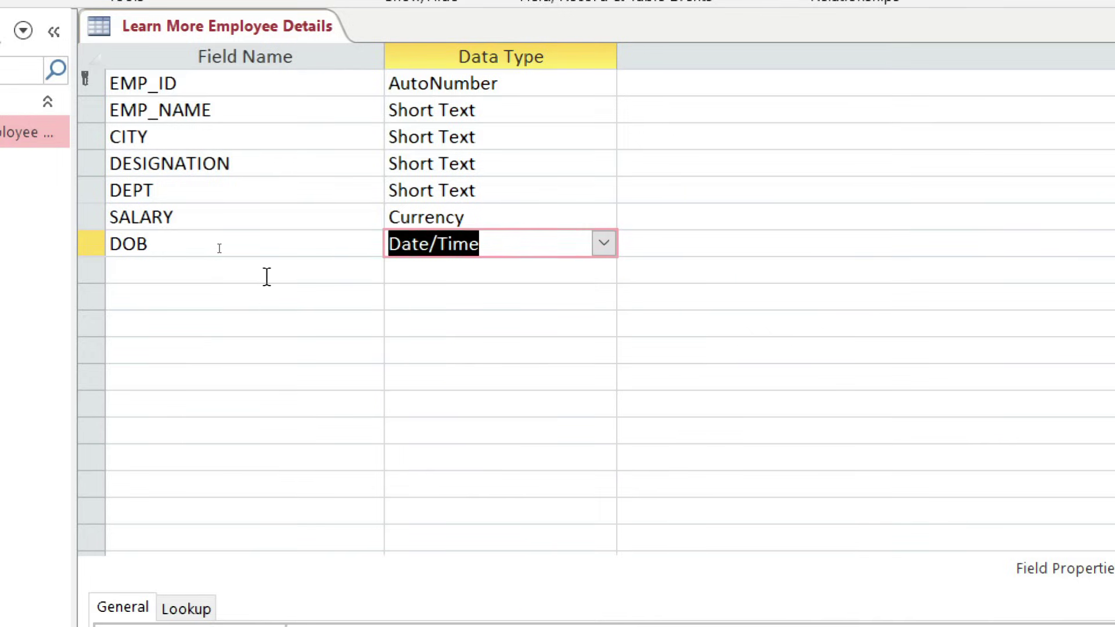
Add a GENDER field below DOB, defaulting to Short Text.
{"action": "left_click", "coordinate": [266, 274]}
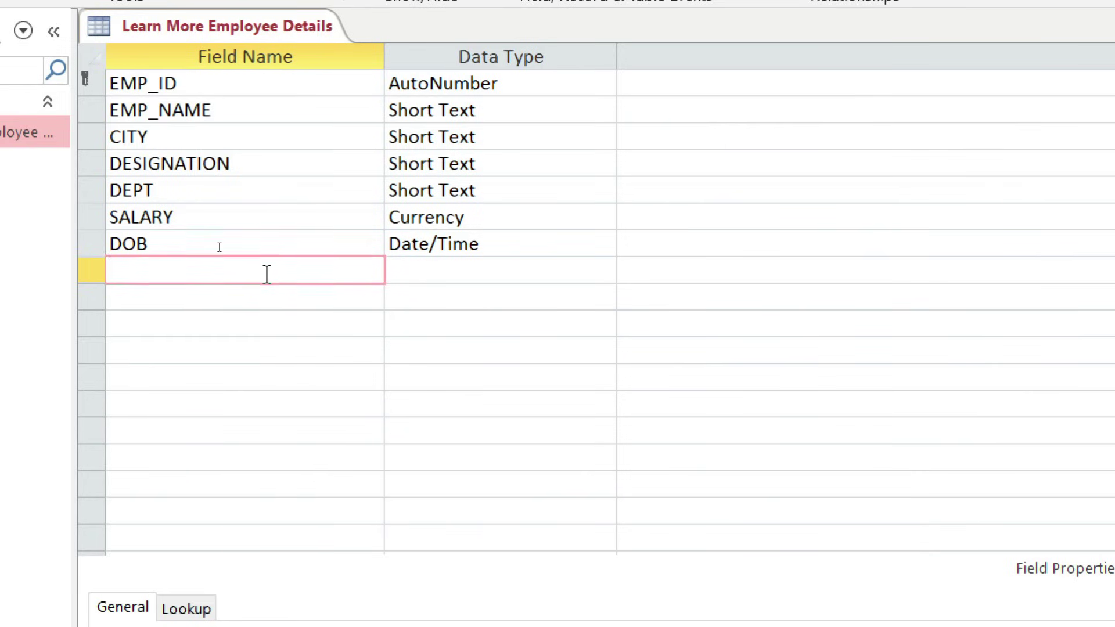
{"action": "type", "text": "GENDER"}
{"action": "key", "text": "Tab"}
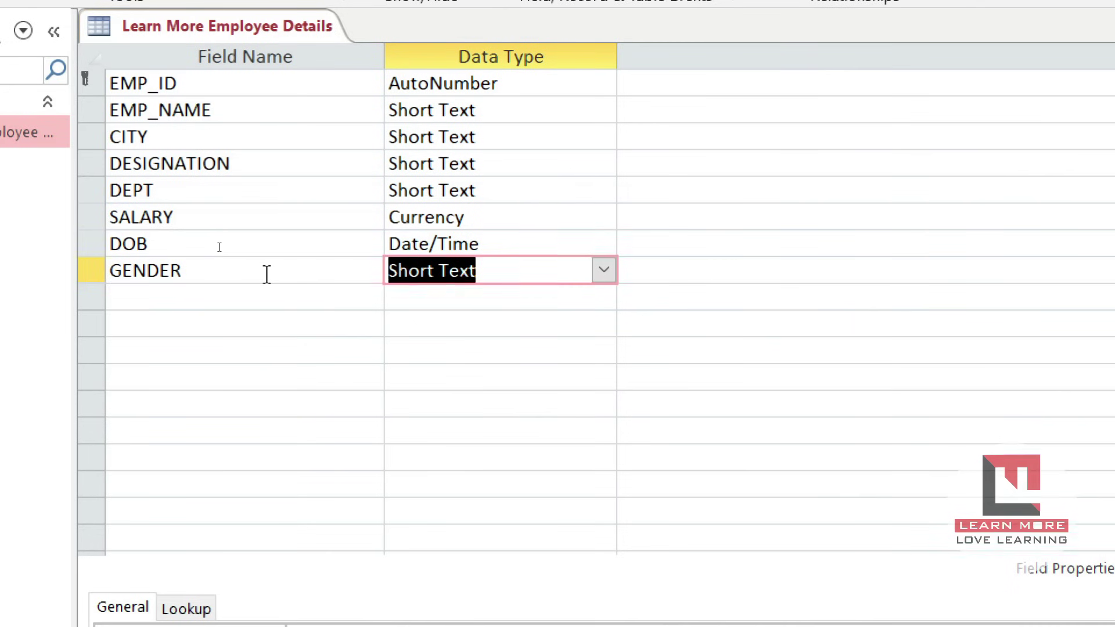
Start a Lookup Wizard for GENDER using a typed-in list of values.
{"action": "left_click", "coordinate": [604, 270]}
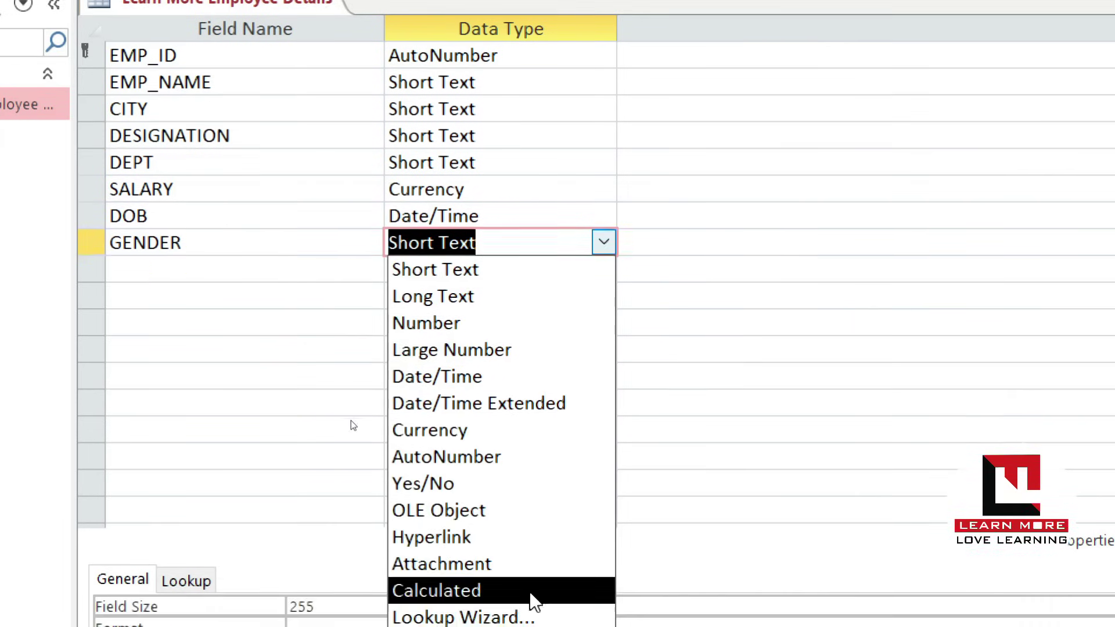
{"action": "left_click", "coordinate": [525, 588]}
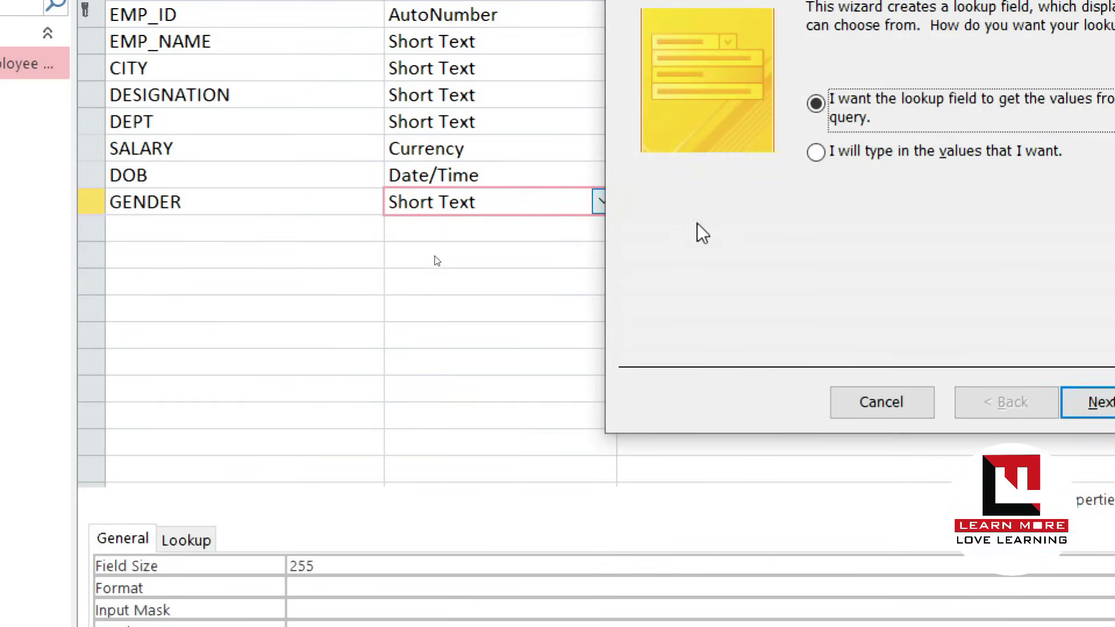
{"action": "left_click", "coordinate": [675, 159]}
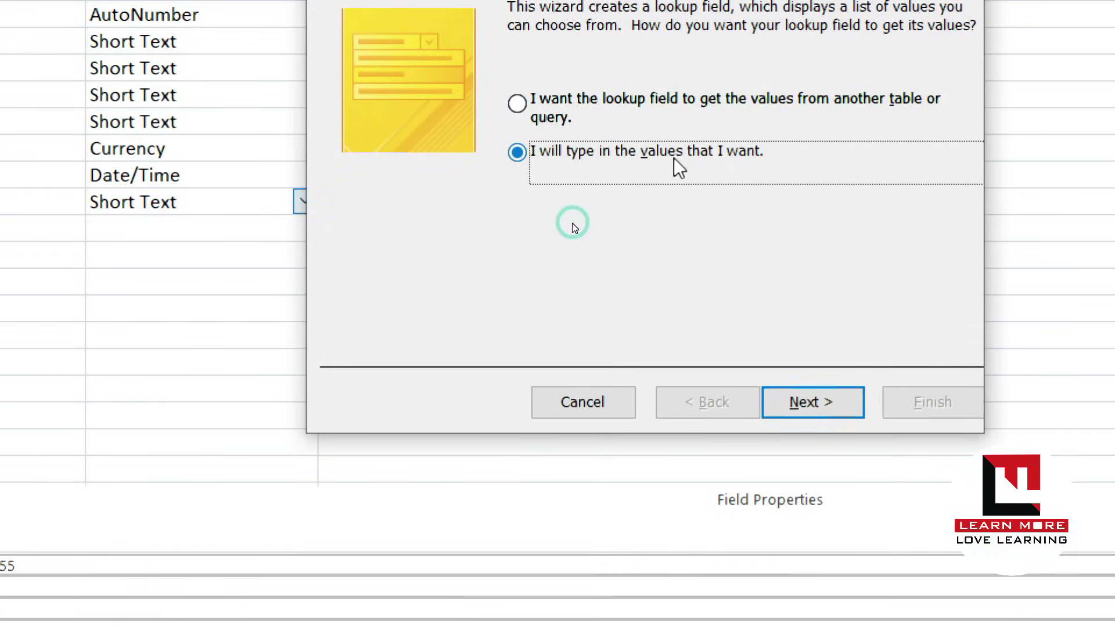
{"action": "left_click", "coordinate": [800, 402]}
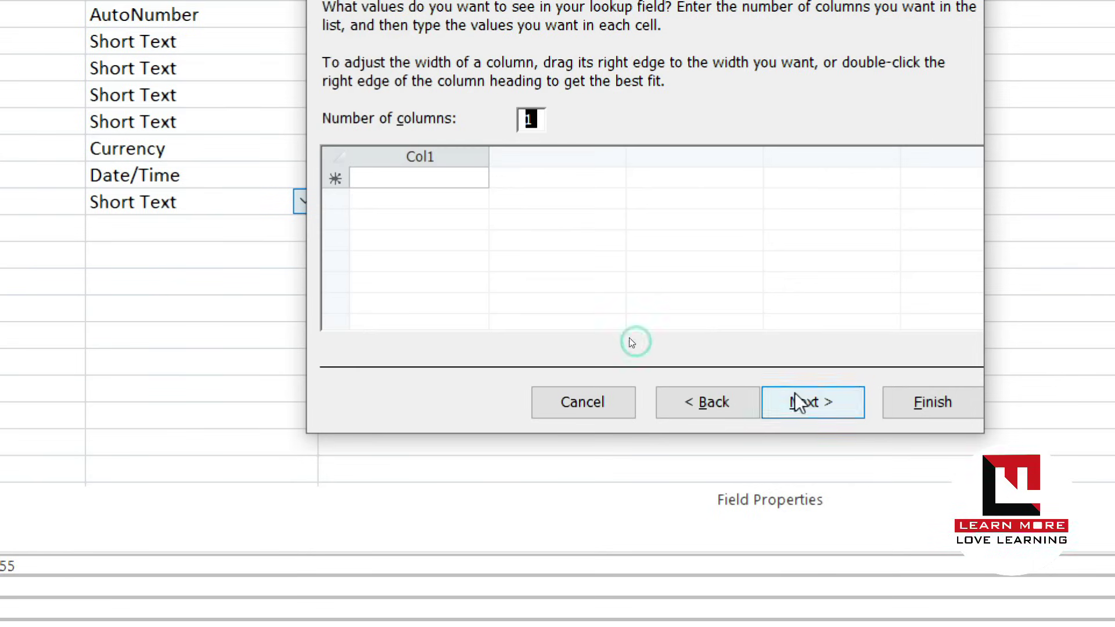
Enter MALE, FEMALE and TRANSGENDER as GENDER's values and finish the wizard.
{"action": "left_click", "coordinate": [446, 176]}
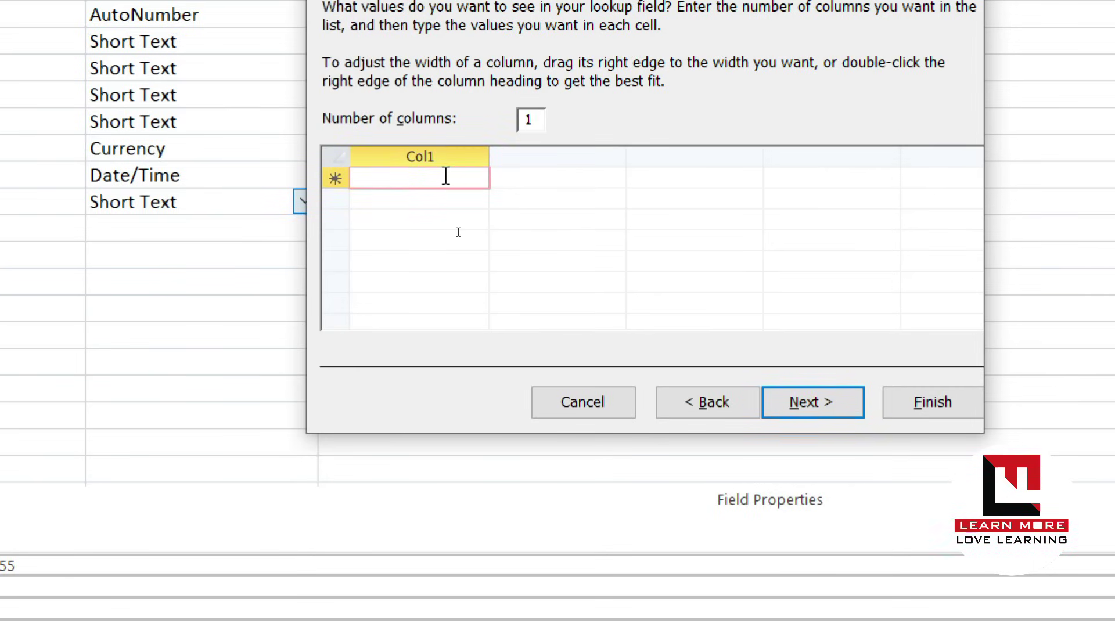
{"action": "type", "text": "MALE"}
{"action": "key", "text": "Down"}
{"action": "type", "text": "FEMAILE"}
{"action": "key", "text": "BackSpace"}
{"action": "key", "text": "BackSpace"}
{"action": "key", "text": "BackSpace"}
{"action": "type", "text": "LE"}
{"action": "key", "text": "Tab"}
{"action": "type", "text": "TRAN"}
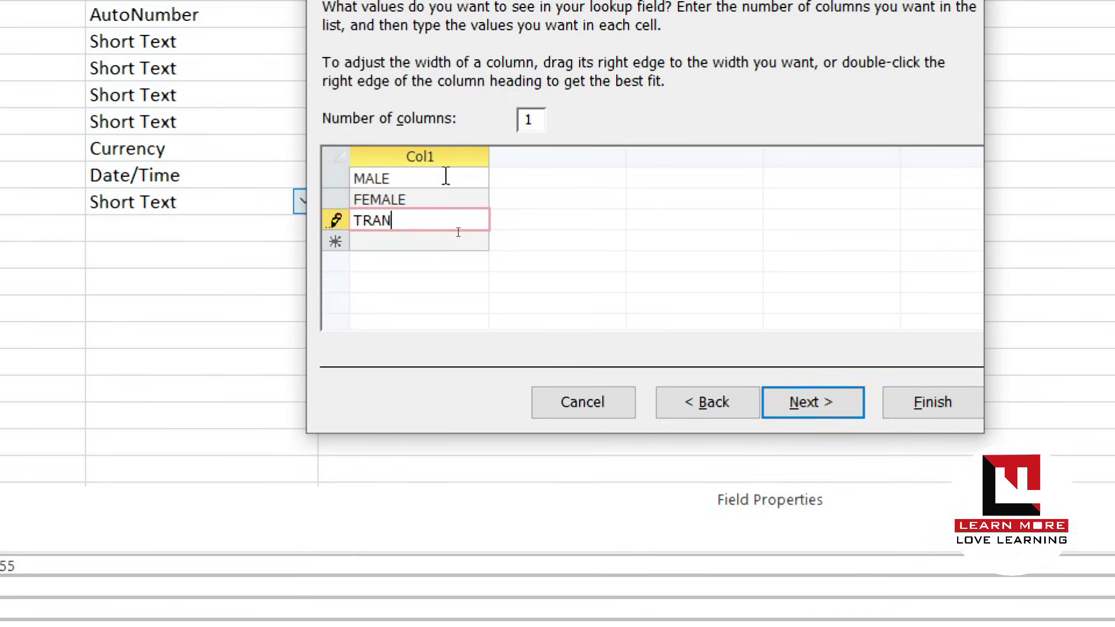
{"action": "type", "text": "SGENDER"}
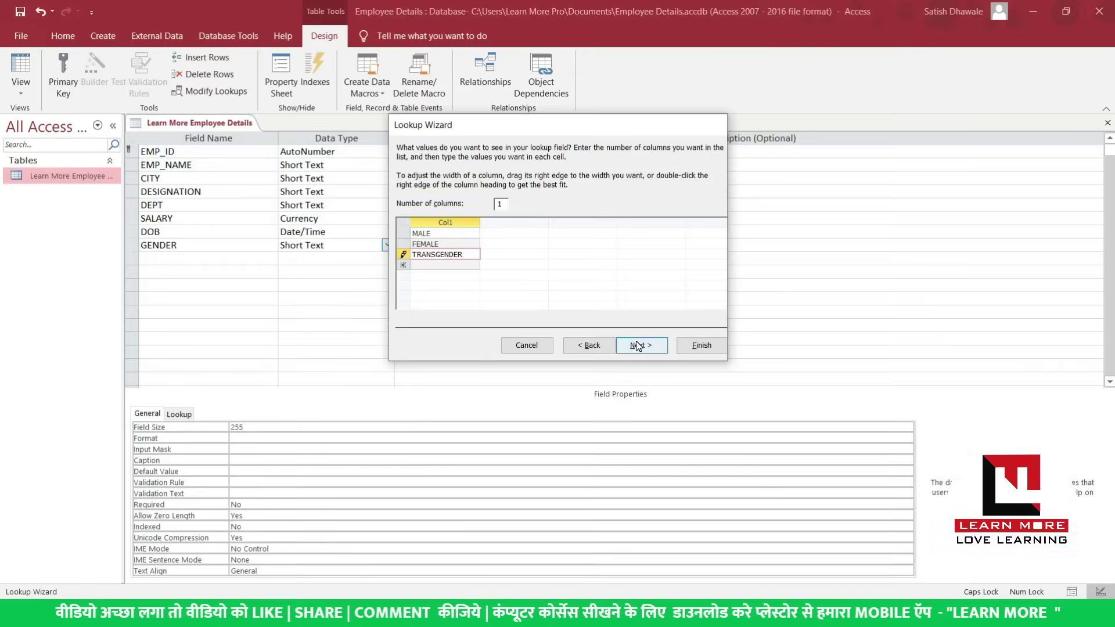
{"action": "left_click", "coordinate": [637, 346]}
{"action": "left_click", "coordinate": [694, 345]}
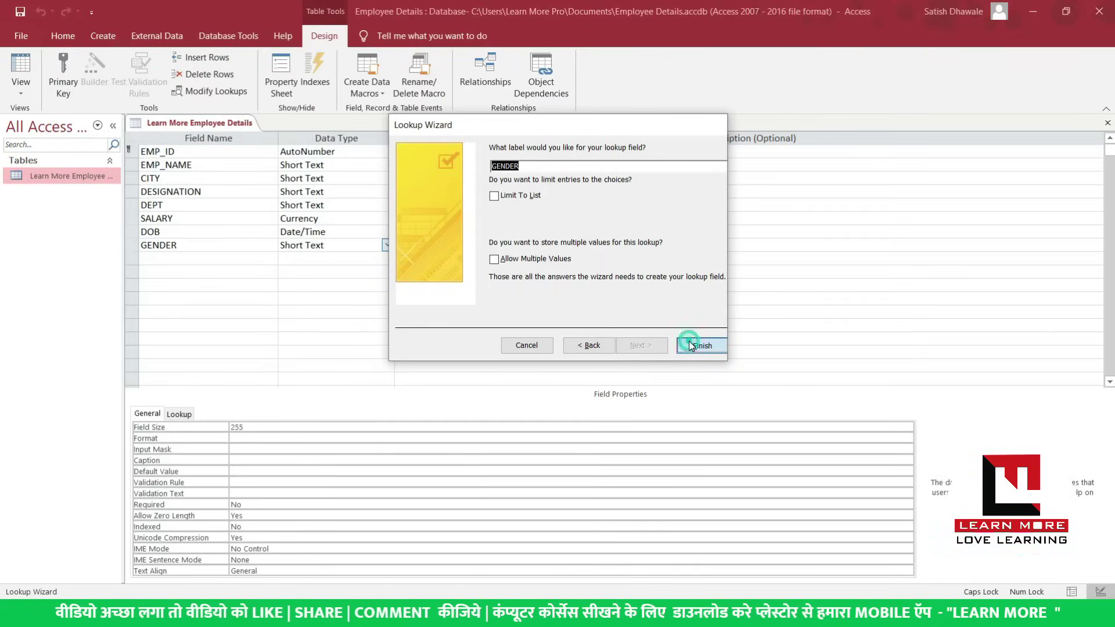
{"action": "left_click", "coordinate": [691, 346]}
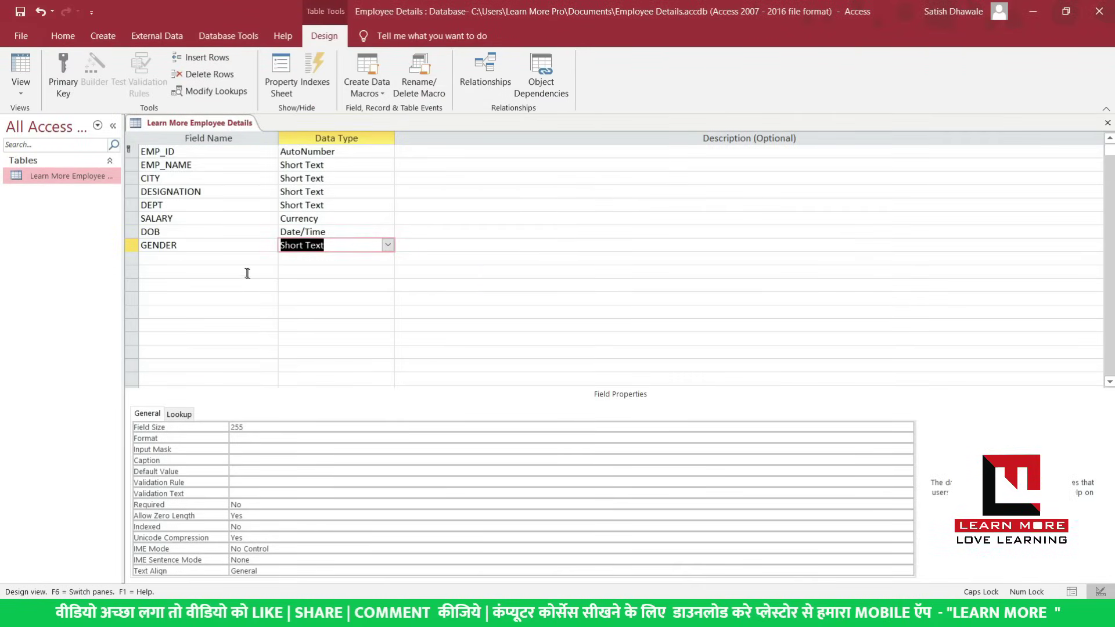
Add an AADHAR CARD field, initially set to OLE Object.
{"action": "left_click", "coordinate": [212, 259]}
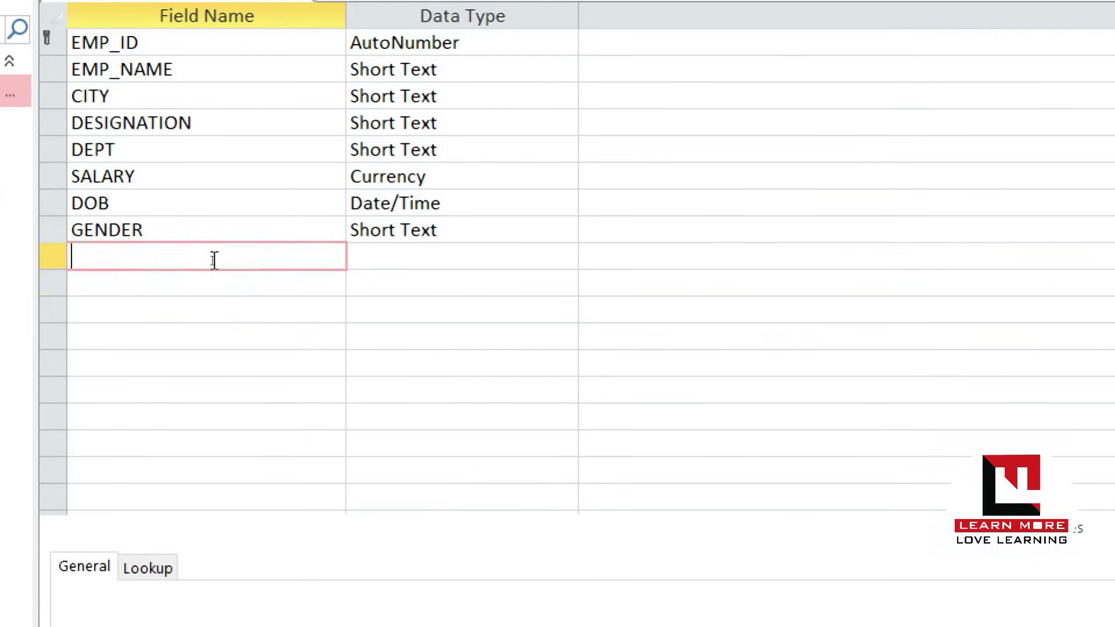
{"action": "type", "text": "AADHAR CARD"}
{"action": "key", "text": "Tab"}
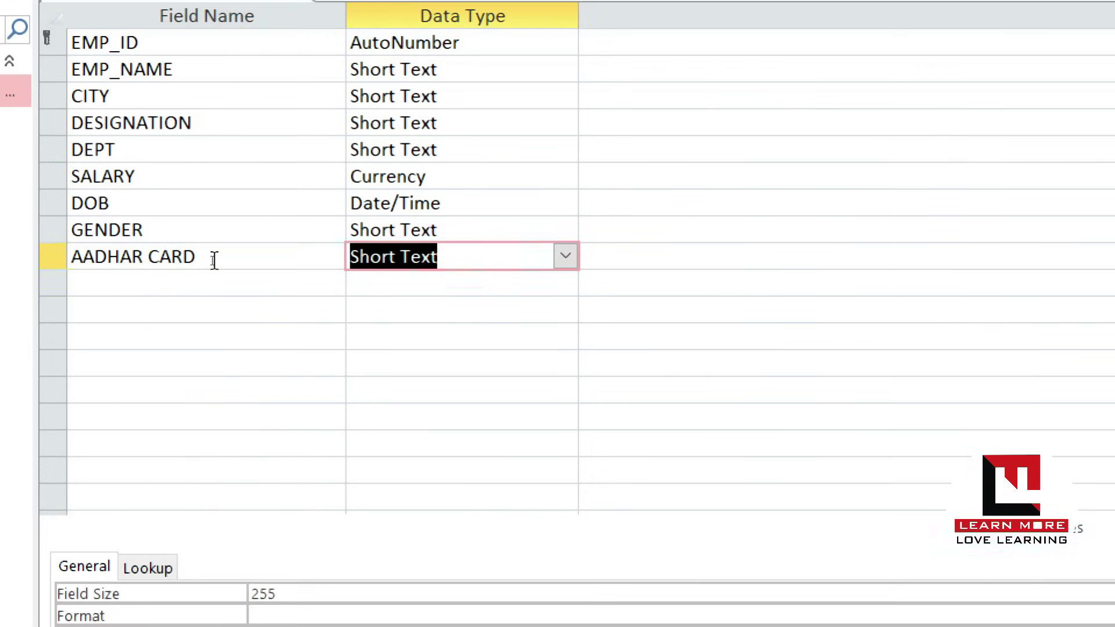
{"action": "left_click", "coordinate": [572, 256]}
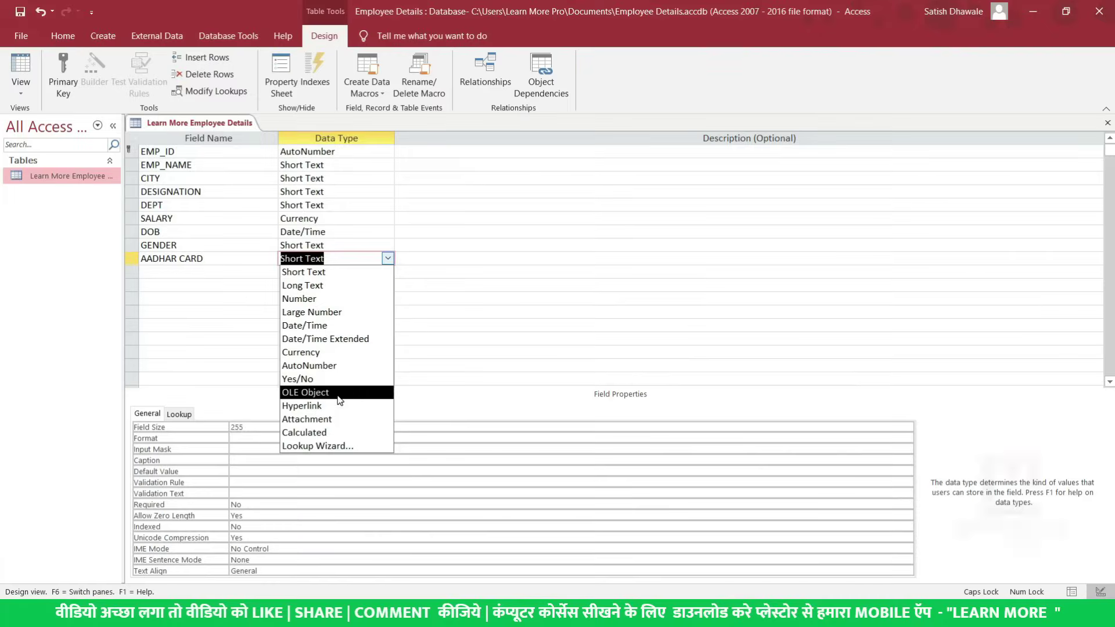
{"action": "left_click", "coordinate": [338, 393]}
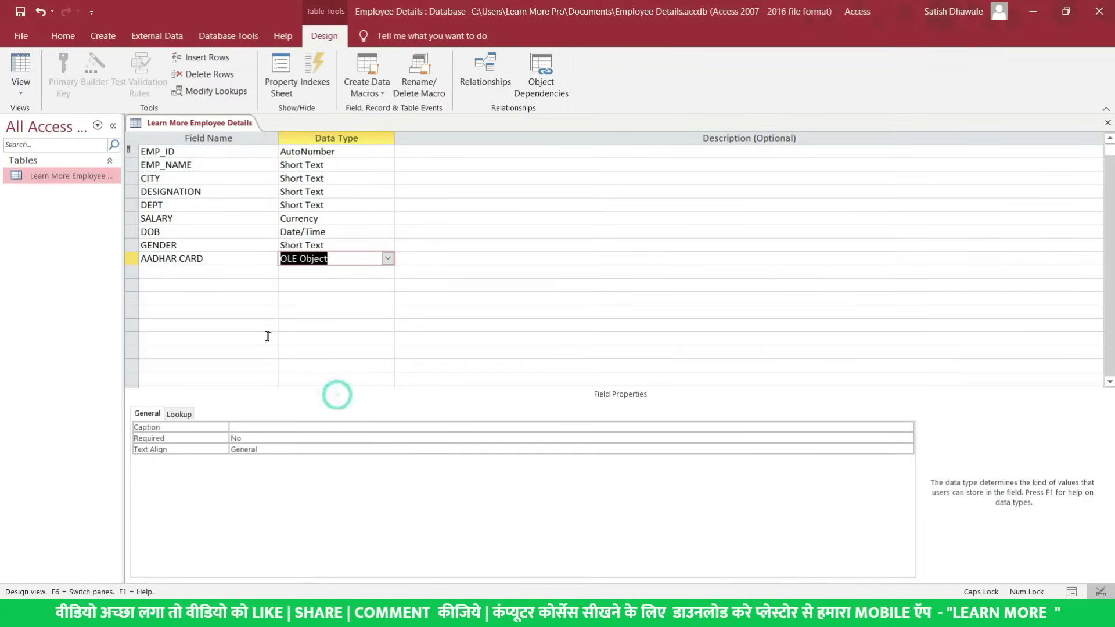
Add a PANCARD field with the Hyperlink data type.
{"action": "left_click", "coordinate": [213, 273]}
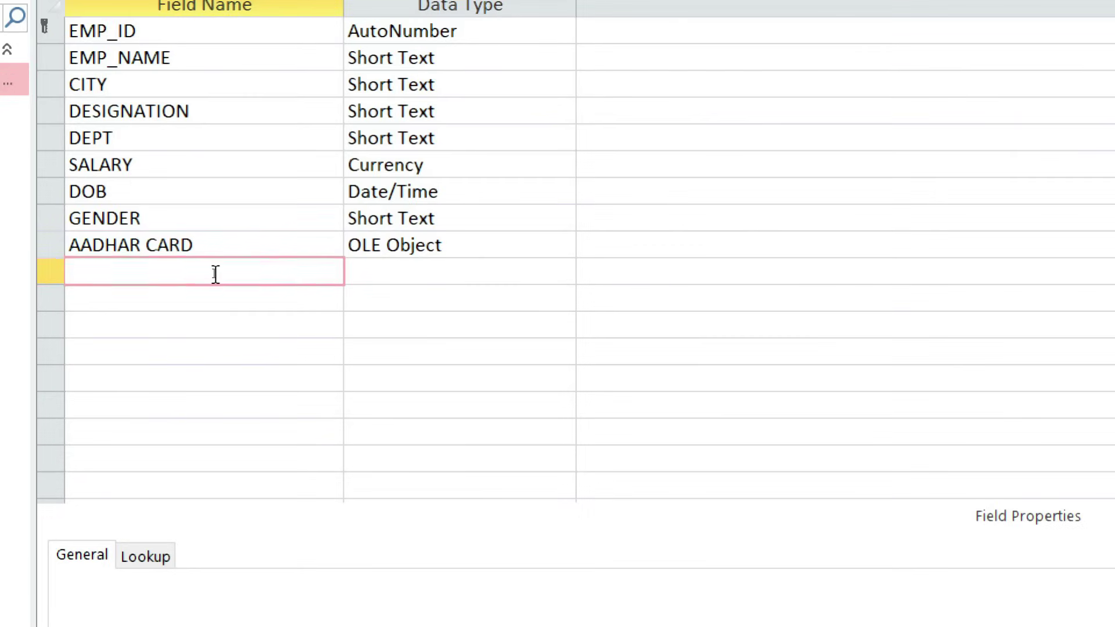
{"action": "type", "text": "PAN CARD"}
{"action": "key", "text": "BackSpace"}
{"action": "key", "text": "BackSpace"}
{"action": "key", "text": "BackSpace"}
{"action": "key", "text": "BackSpace"}
{"action": "key", "text": "BackSpace"}
{"action": "type", "text": "CARD"}
{"action": "key", "text": "Tab"}
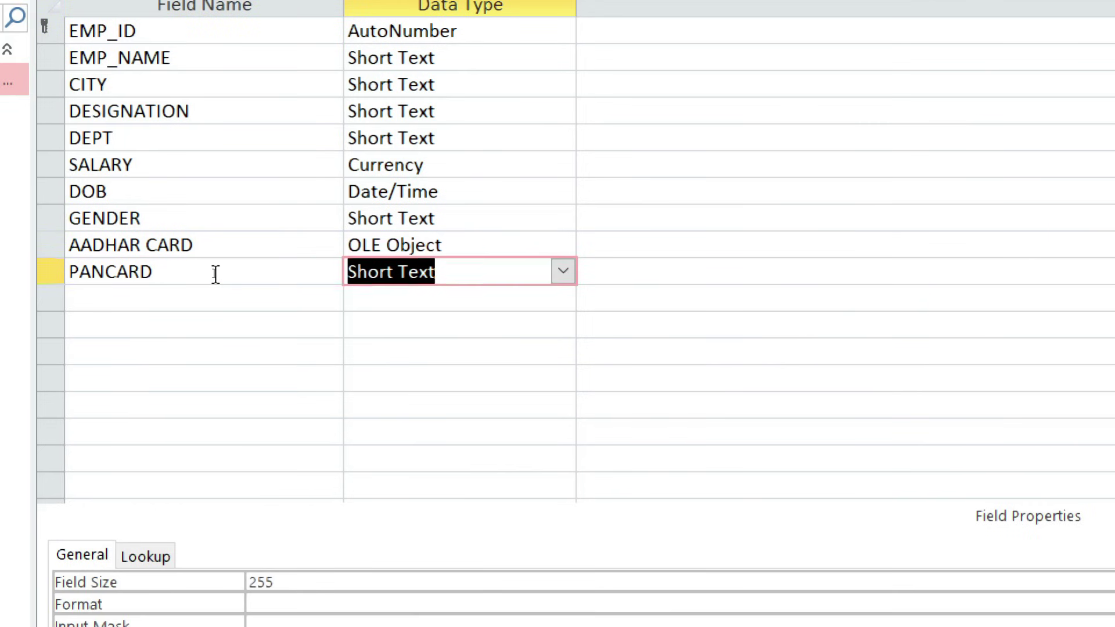
{"action": "left_click", "coordinate": [564, 271]}
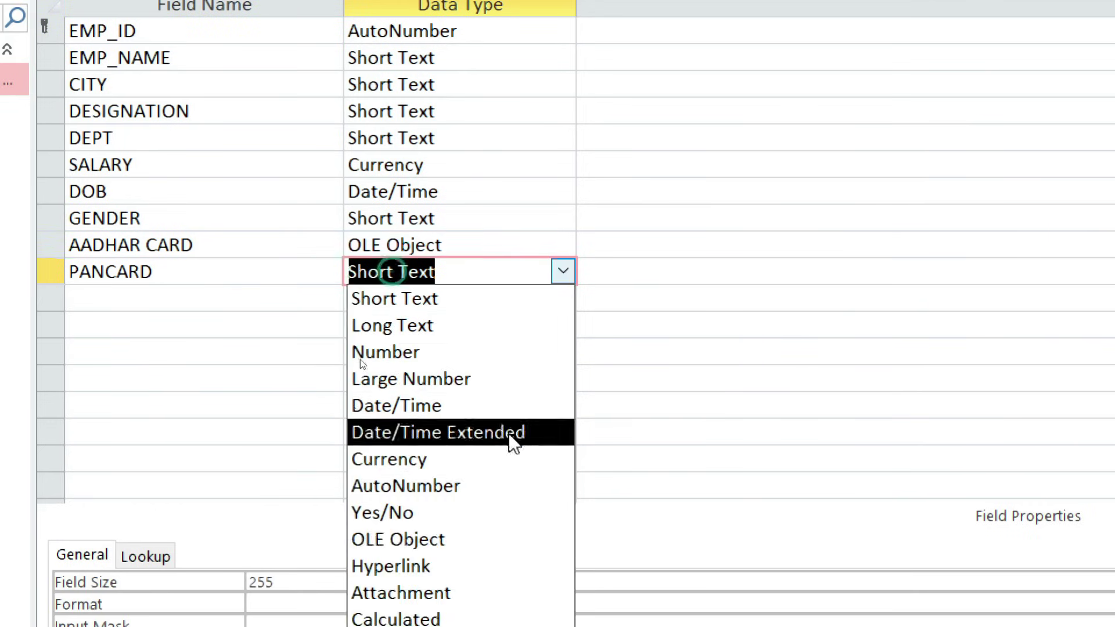
{"action": "left_click", "coordinate": [494, 574]}
Add a PHOTO field, initially typed as Attachment.
{"action": "left_click", "coordinate": [257, 306]}
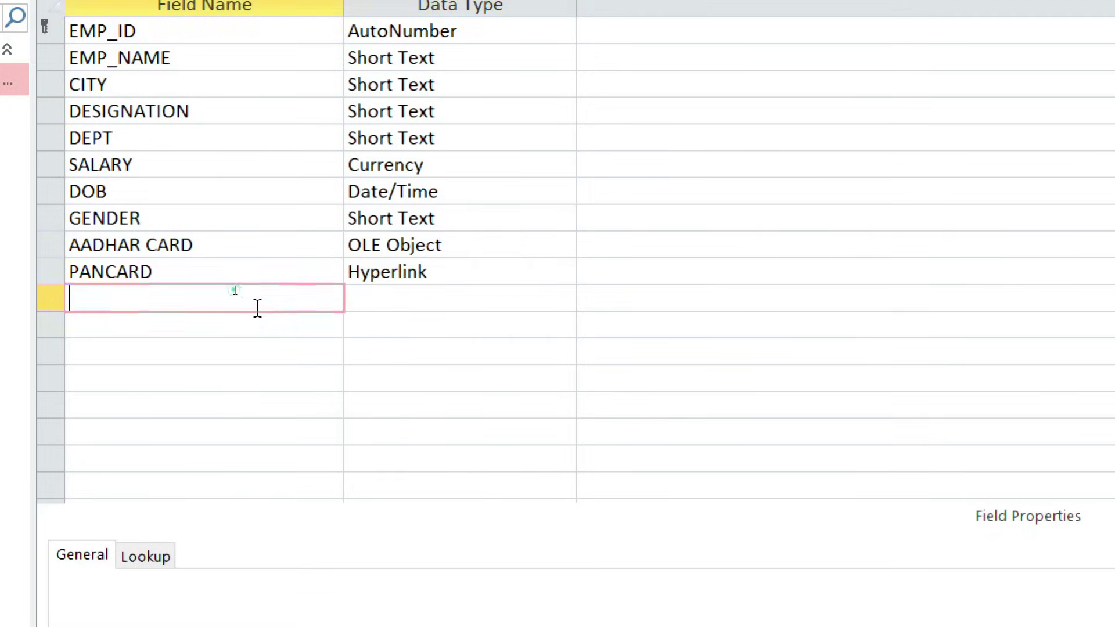
{"action": "type", "text": "PHTOO"}
{"action": "key", "text": "BackSpace"}
{"action": "key", "text": "BackSpace"}
{"action": "key", "text": "BackSpace"}
{"action": "type", "text": "OTO"}
{"action": "key", "text": "Tab"}
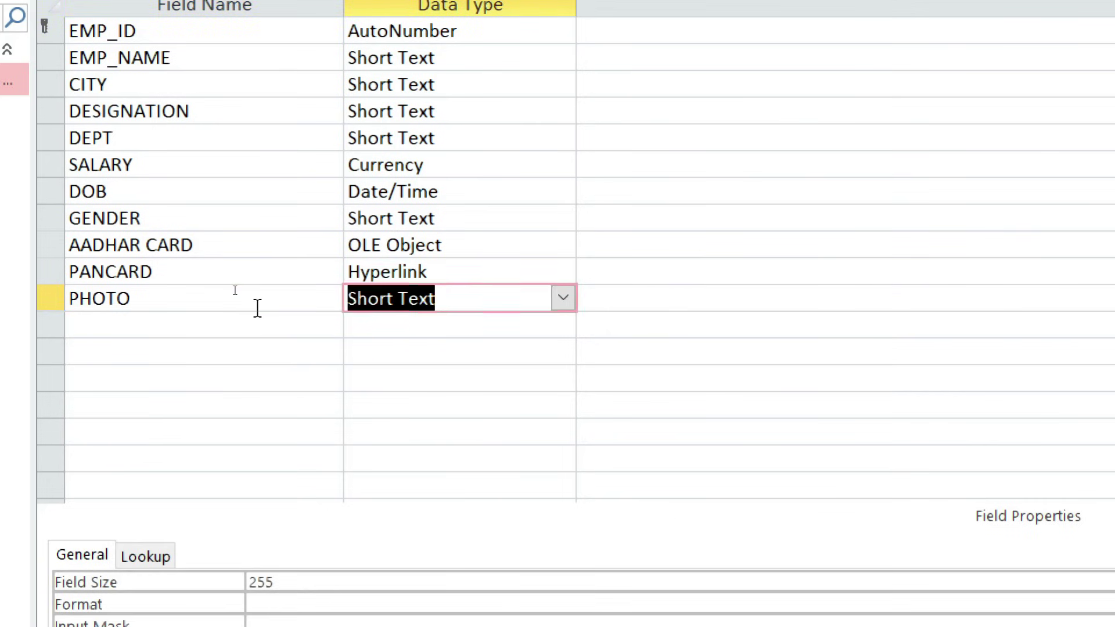
{"action": "type", "text": "ATtachment"}
{"action": "key", "text": "Tab"}
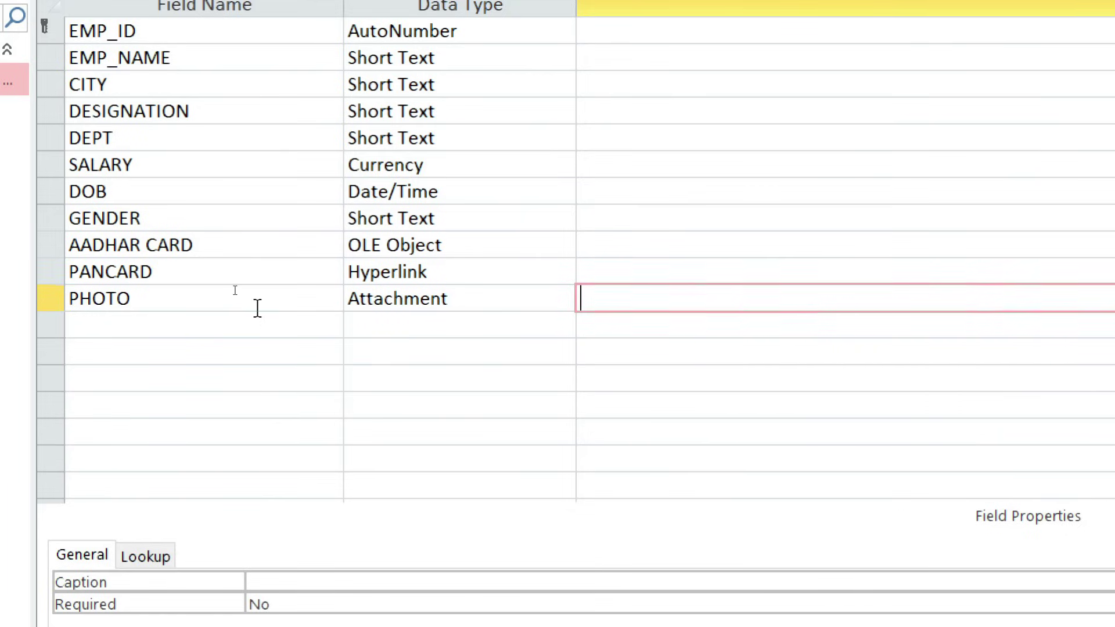
Switch PHOTO to OLE Object and change AADHAR CARD to Attachment.
{"action": "key", "text": "shift+Tab"}
{"action": "key", "text": "shift+Tab"}
{"action": "key", "text": "Tab"}
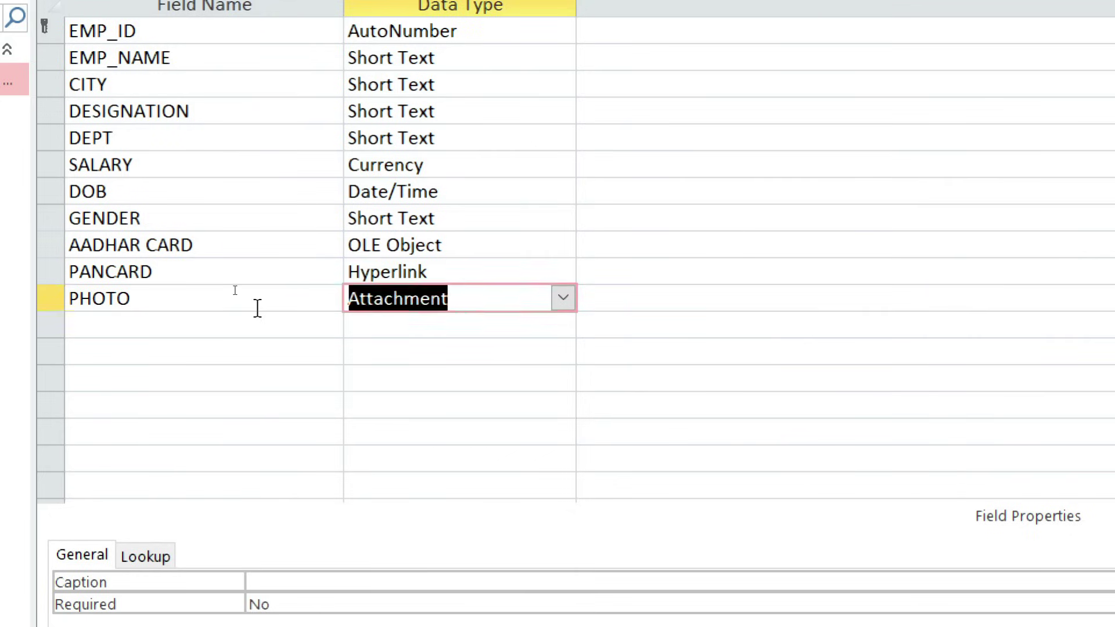
{"action": "key", "text": "Up"}
{"action": "key", "text": "Up"}
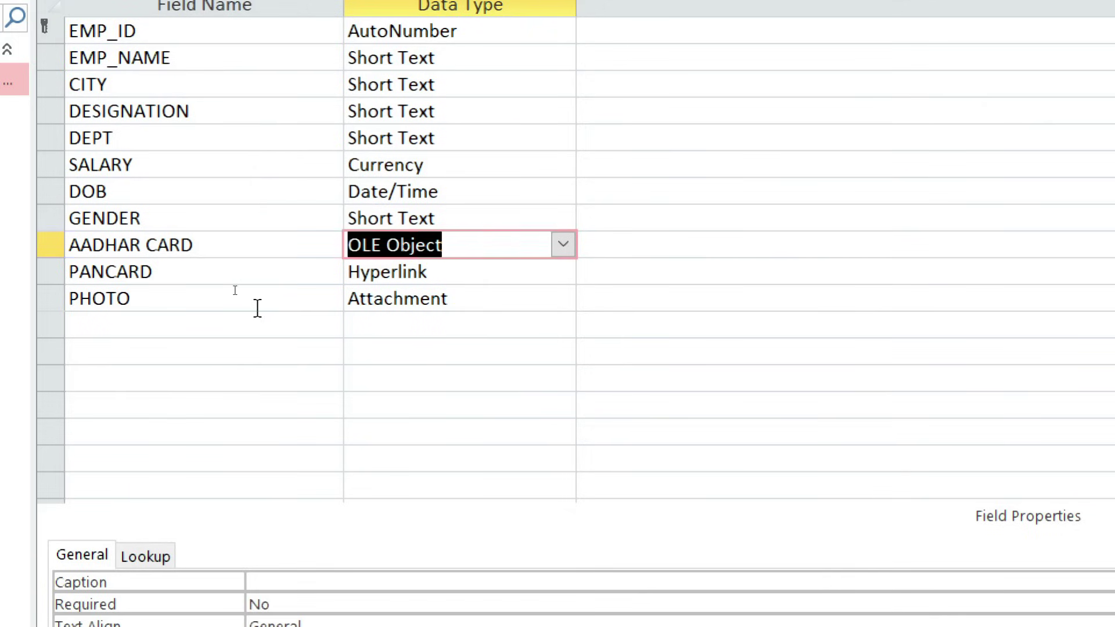
{"action": "key", "text": "Down"}
{"action": "key", "text": "Down"}
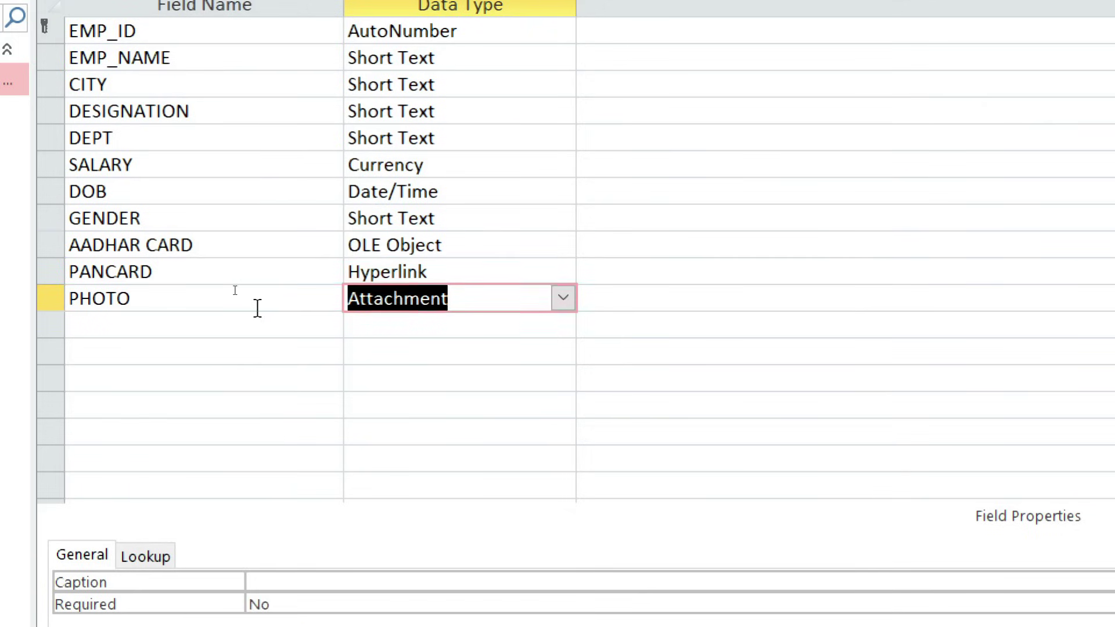
{"action": "type", "text": "o"}
{"action": "key", "text": "Up"}
{"action": "key", "text": "Up"}
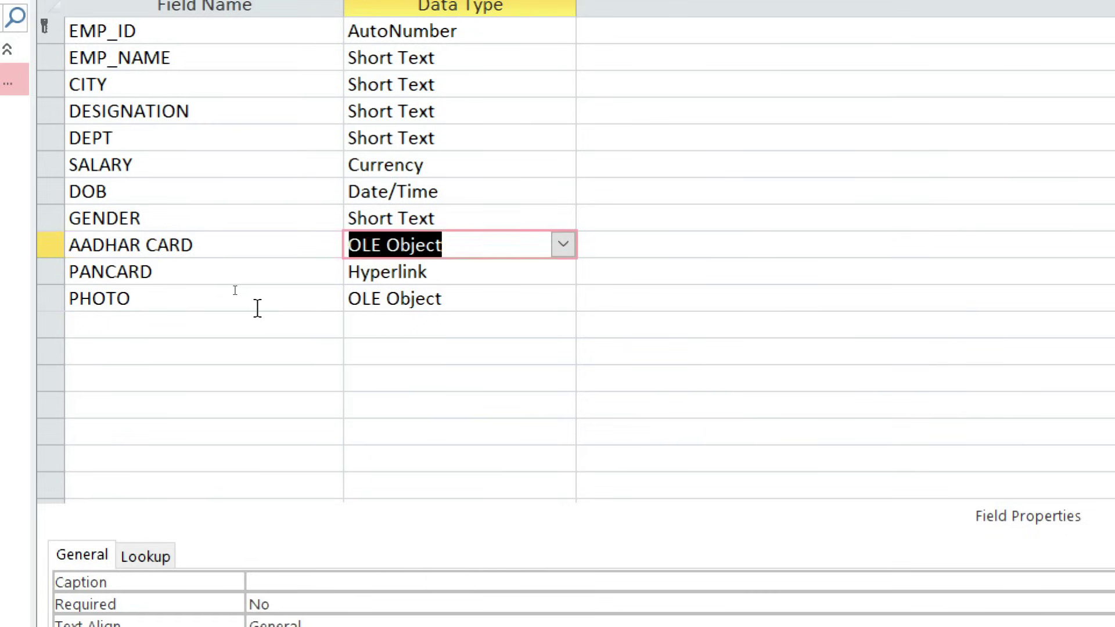
{"action": "type", "text": "ATtachment"}
{"action": "key", "text": "Tab"}
{"action": "key", "text": "Tab"}
{"action": "key", "text": "Tab"}
{"action": "key", "text": "Tab"}
{"action": "key", "text": "Tab"}
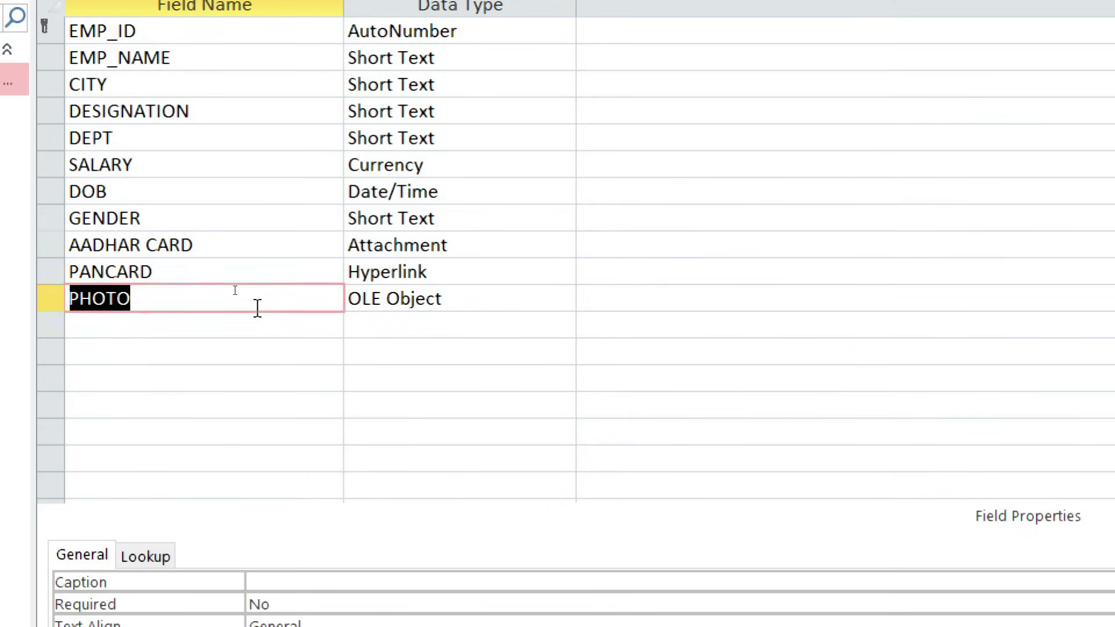
{"action": "key", "text": "Tab"}
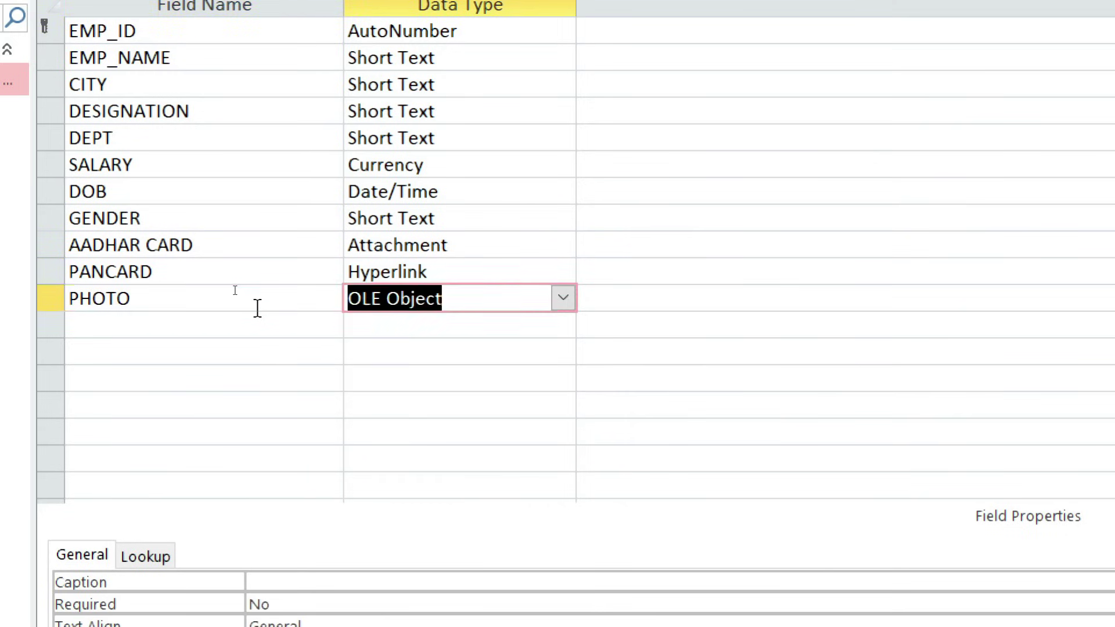
{"action": "left_click", "coordinate": [564, 299]}
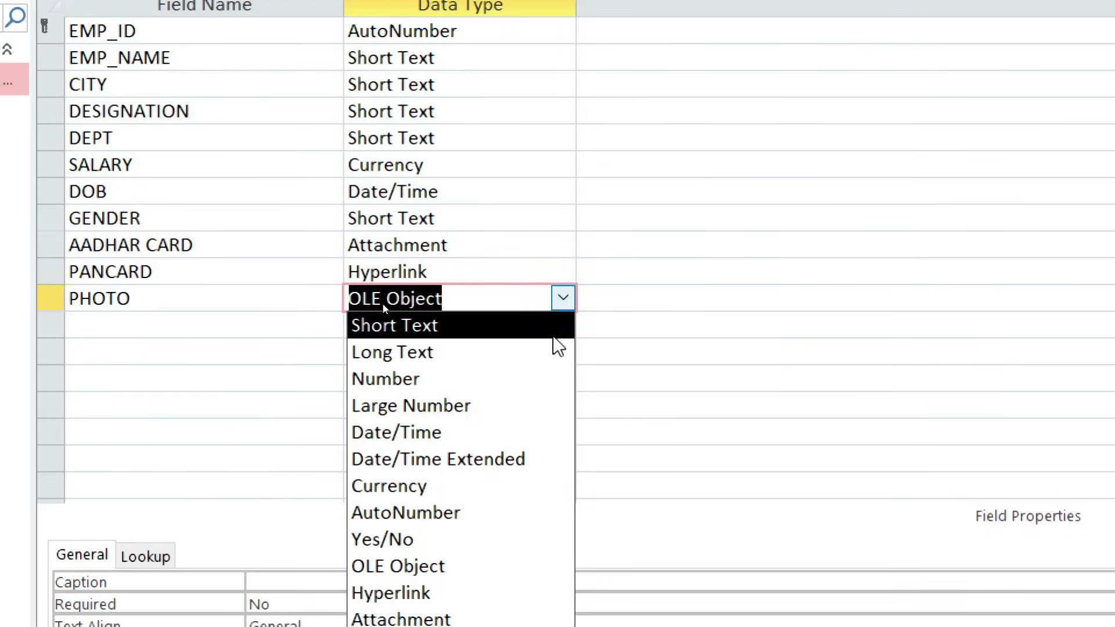
{"action": "key", "text": "Escape"}
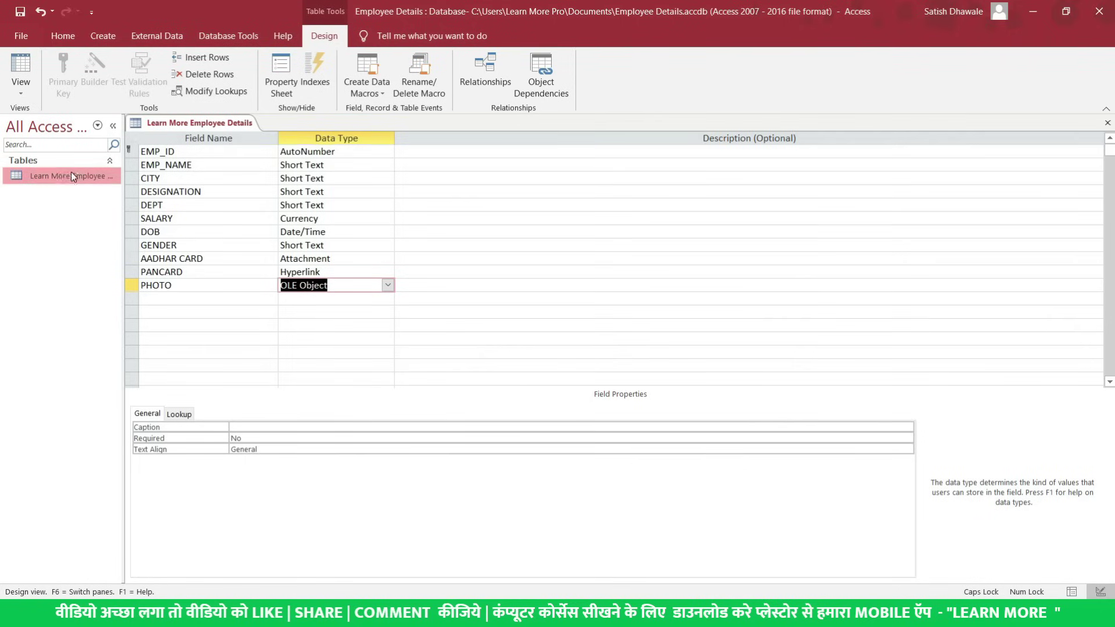
Switch the Employee Details table to Datasheet View, saving the design when prompted.
{"action": "left_click", "coordinate": [21, 86]}
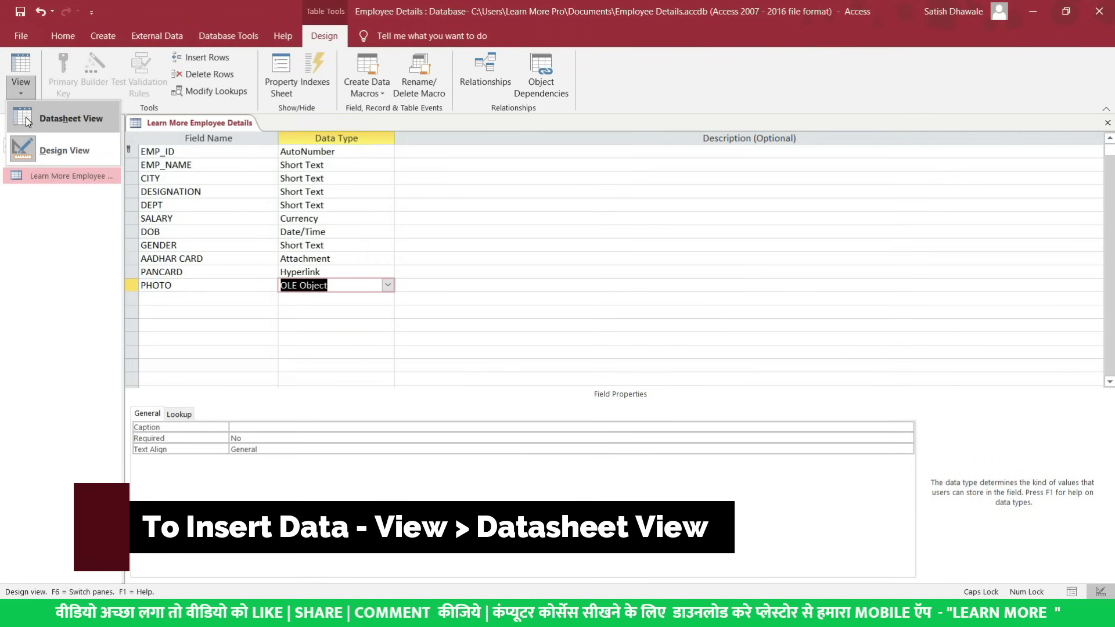
{"action": "left_click", "coordinate": [29, 117]}
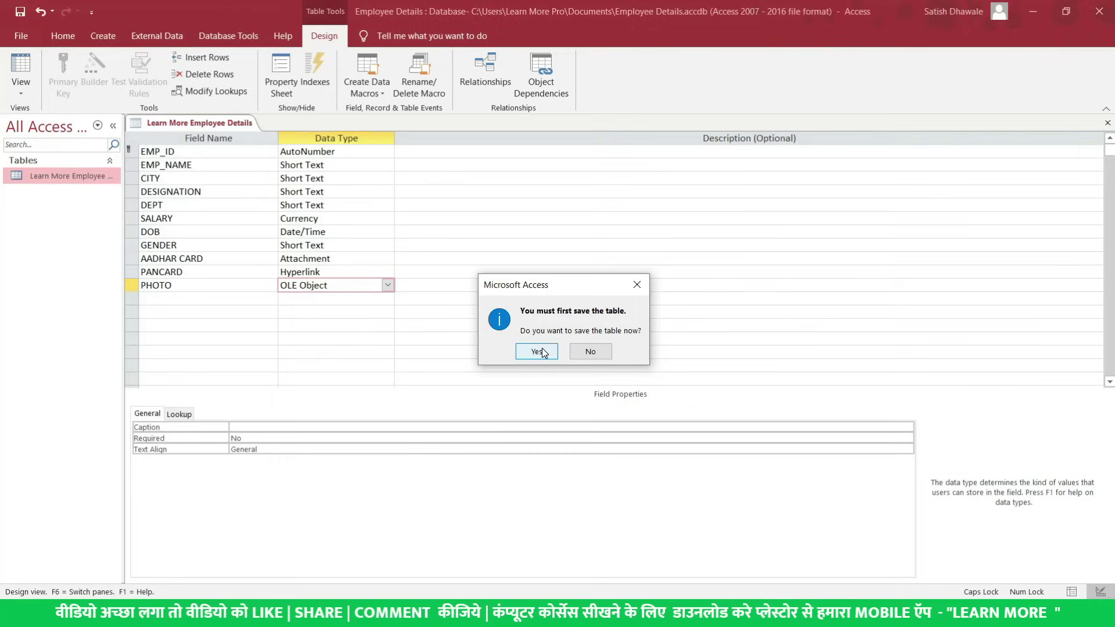
{"action": "left_click", "coordinate": [536, 352]}
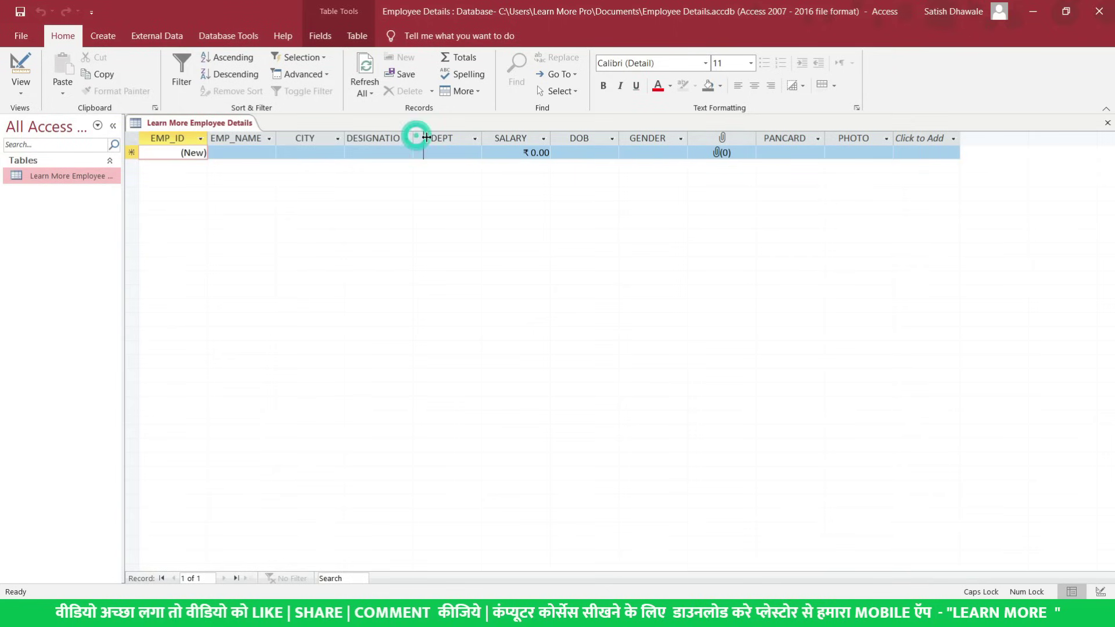
Widen the DESIGNATION column, then enter the first employee's full name and the city Mumbai.
{"action": "left_click_drag", "start_coordinate": [412, 138], "coordinate": [424, 151]}
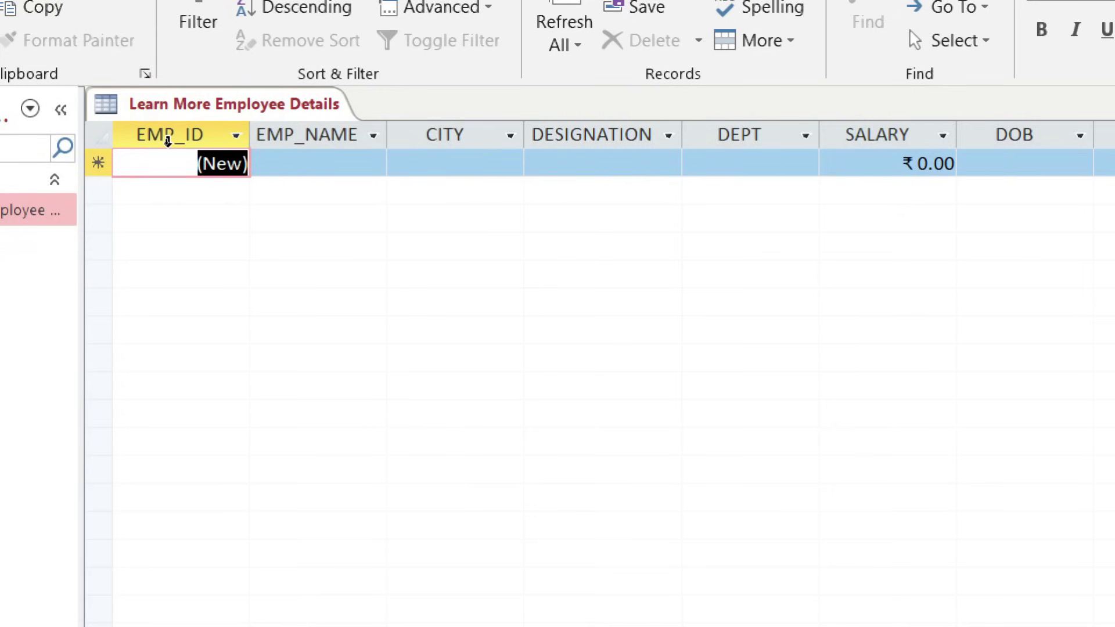
{"action": "key", "text": "Tab"}
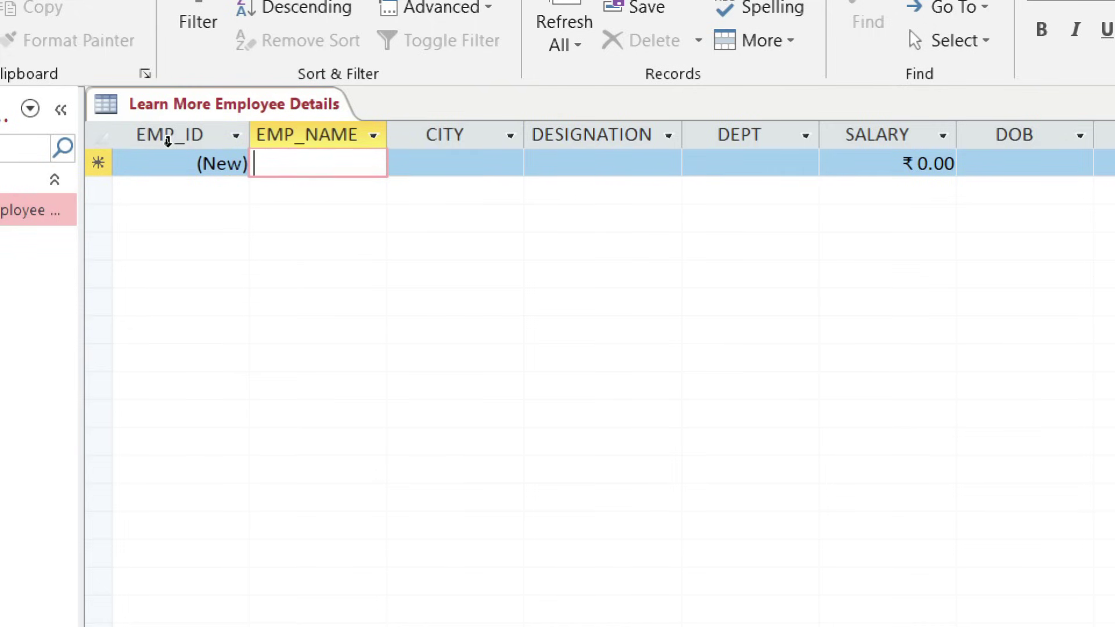
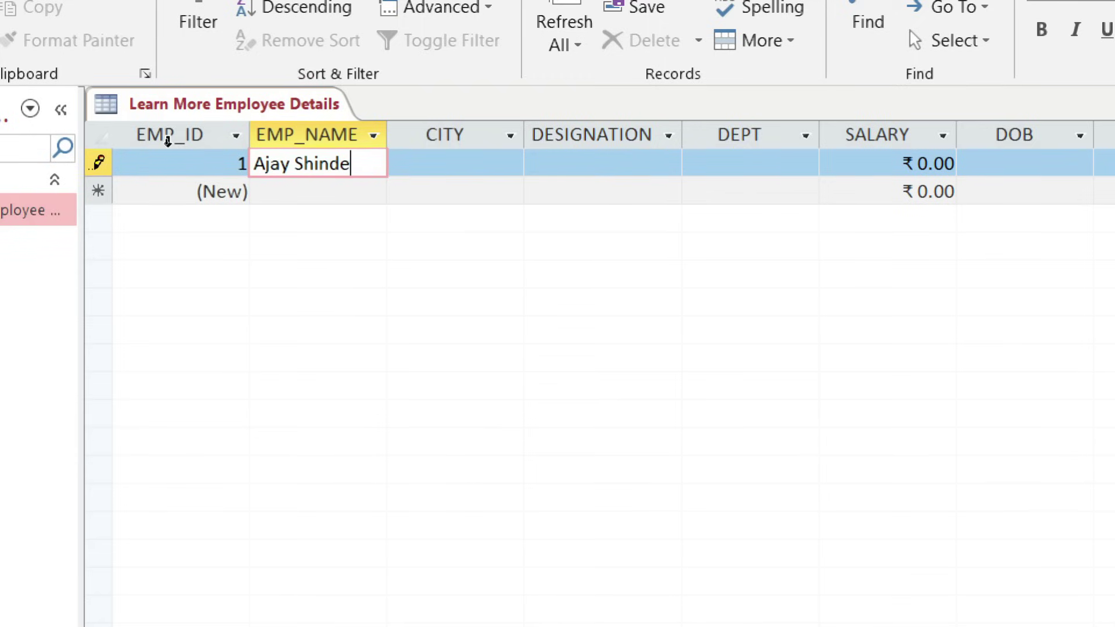
{"action": "key", "text": "Tab"}
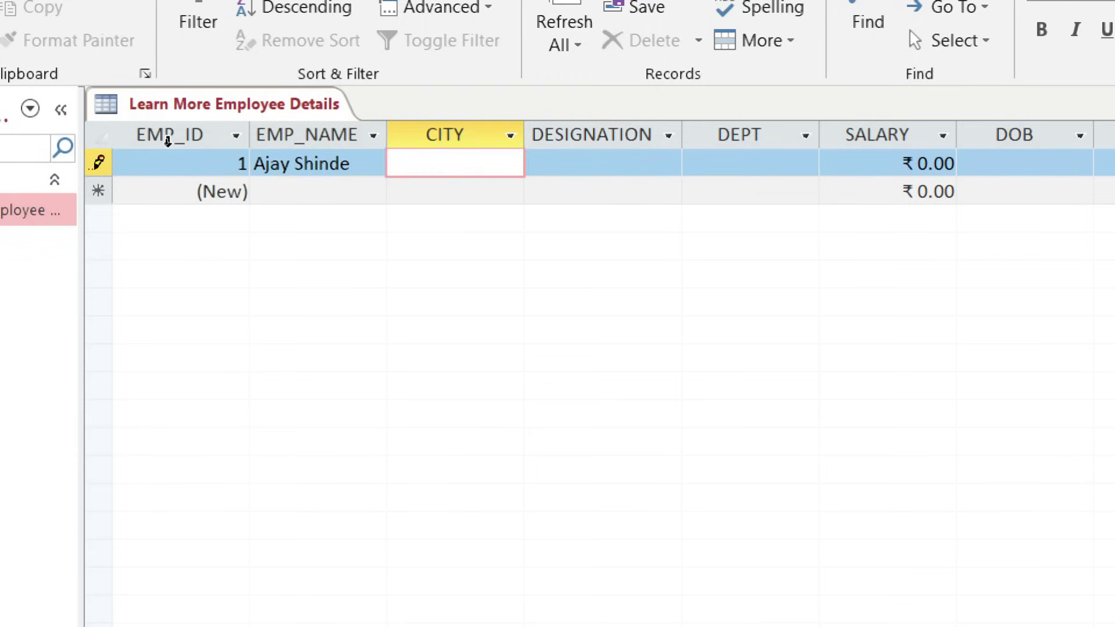
{"action": "type", "text": "Mumbai"}
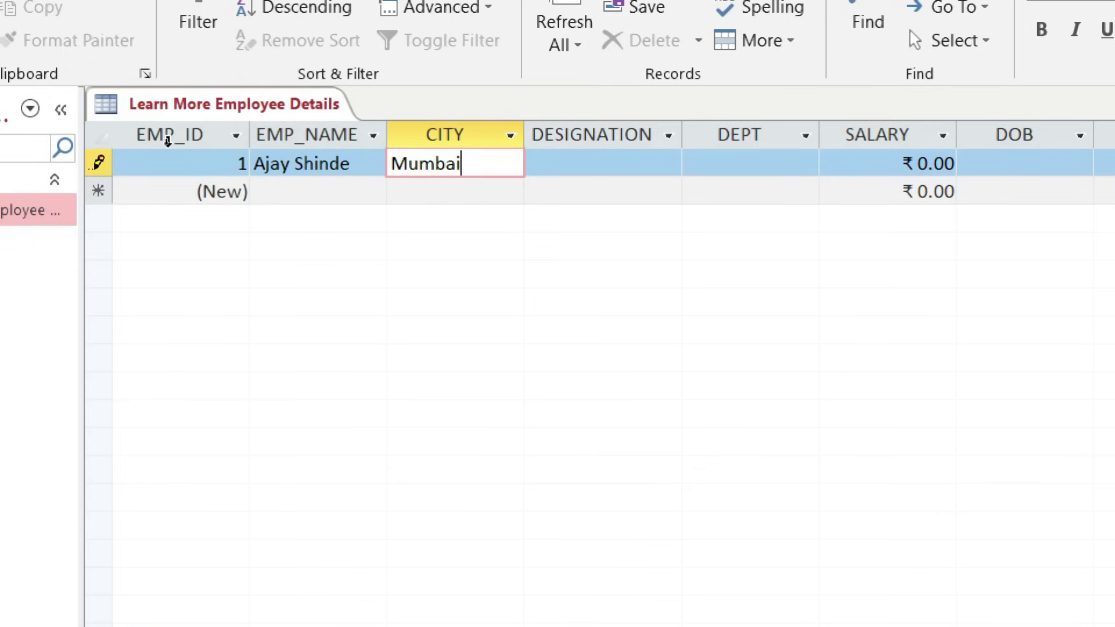
{"action": "key", "text": "Tab"}
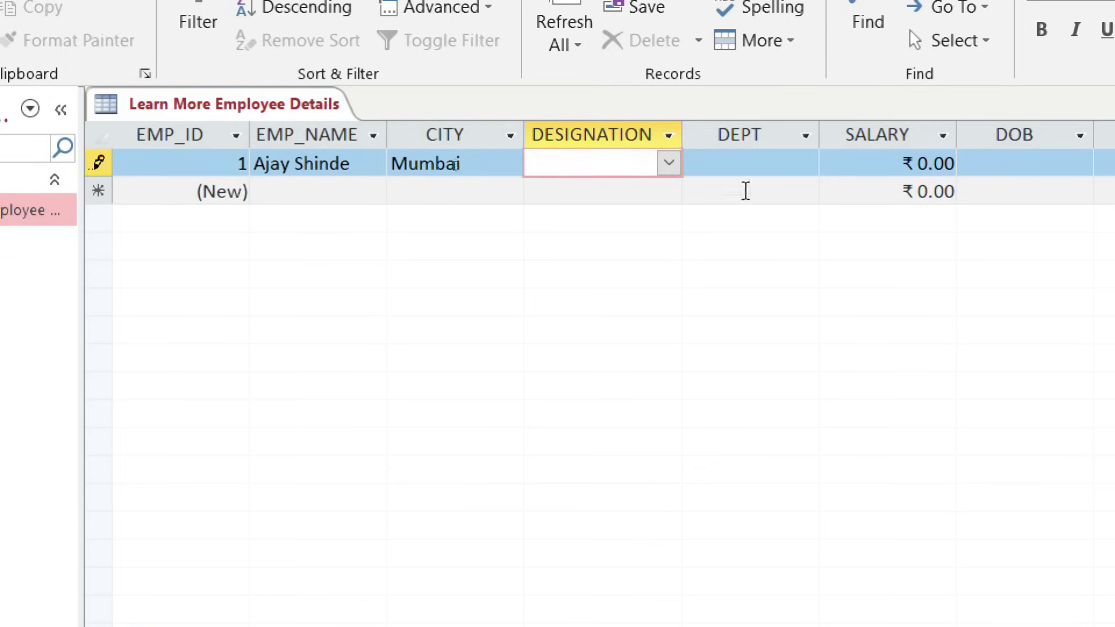
Set the first employee's DESIGNATION to MANAGER, leaving the designation choice list unchanged.
{"action": "left_click", "coordinate": [668, 163]}
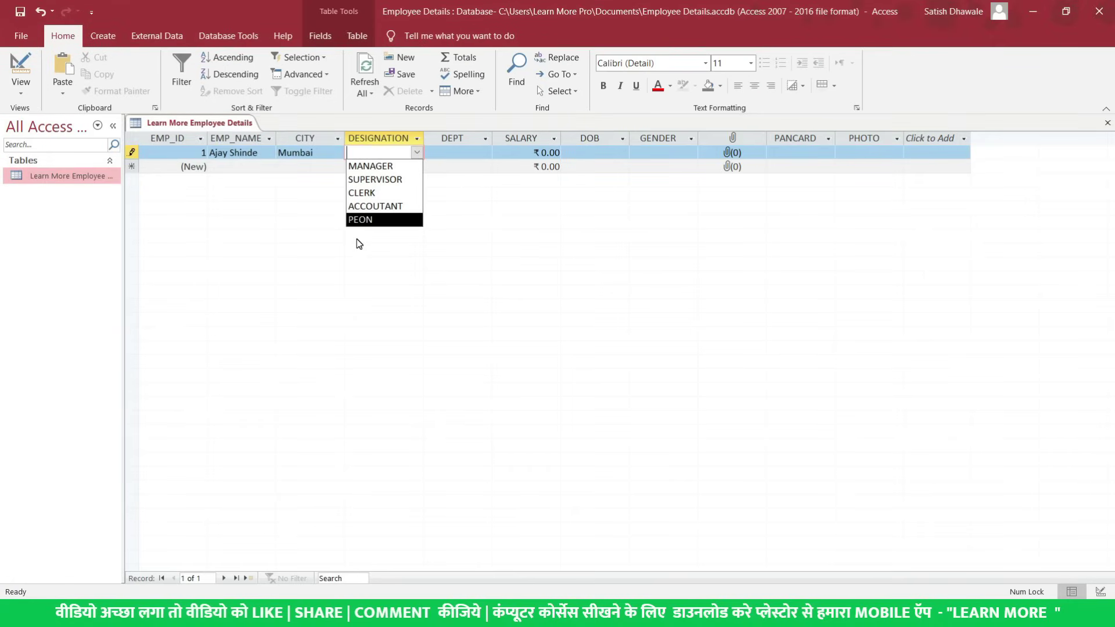
{"action": "left_click", "coordinate": [416, 153]}
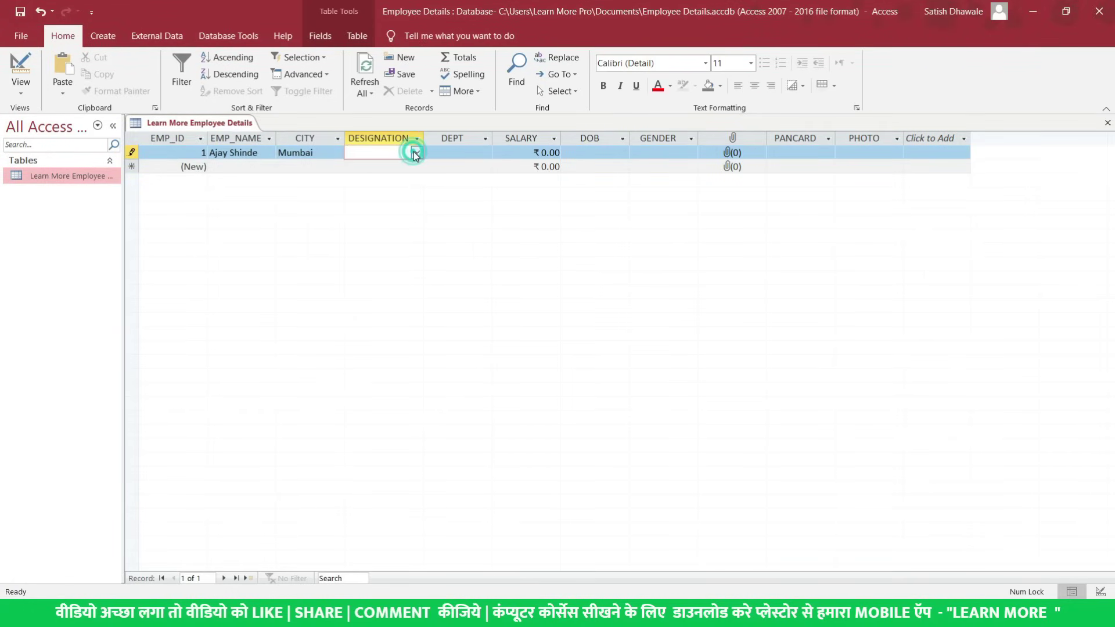
{"action": "left_click", "coordinate": [415, 153]}
{"action": "left_click", "coordinate": [359, 235]}
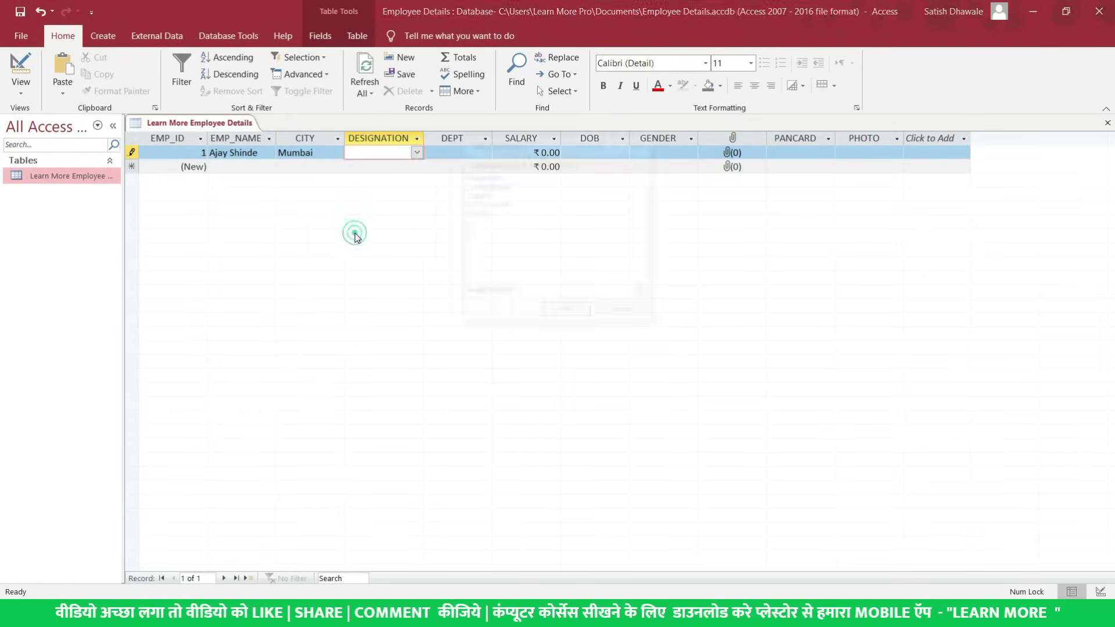
{"action": "left_click", "coordinate": [484, 236]}
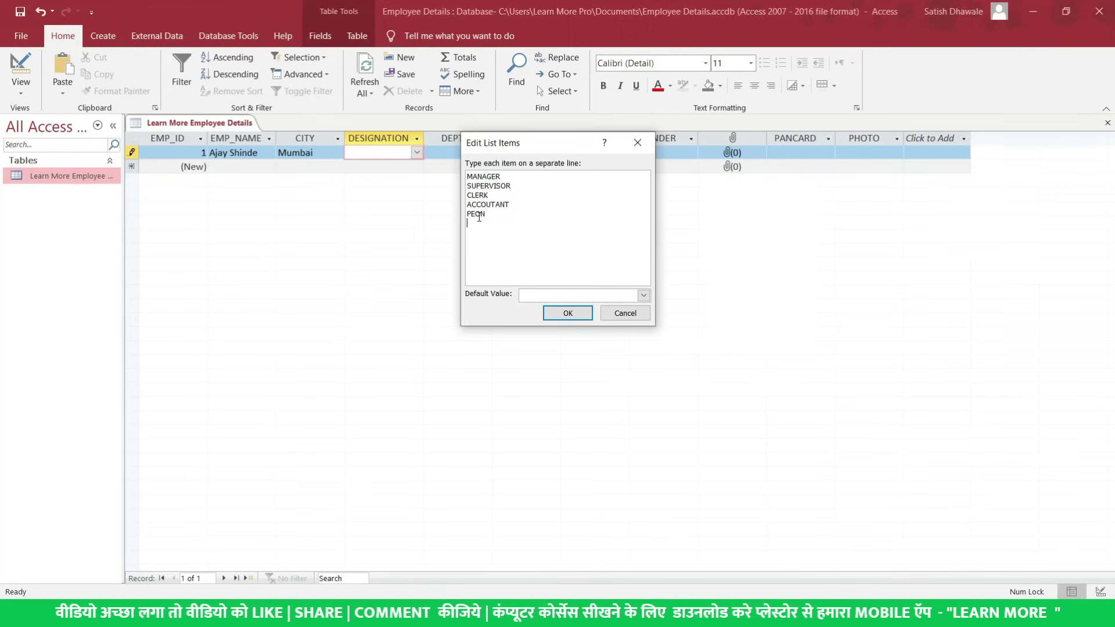
{"action": "left_click", "coordinate": [625, 313]}
{"action": "left_click", "coordinate": [417, 152]}
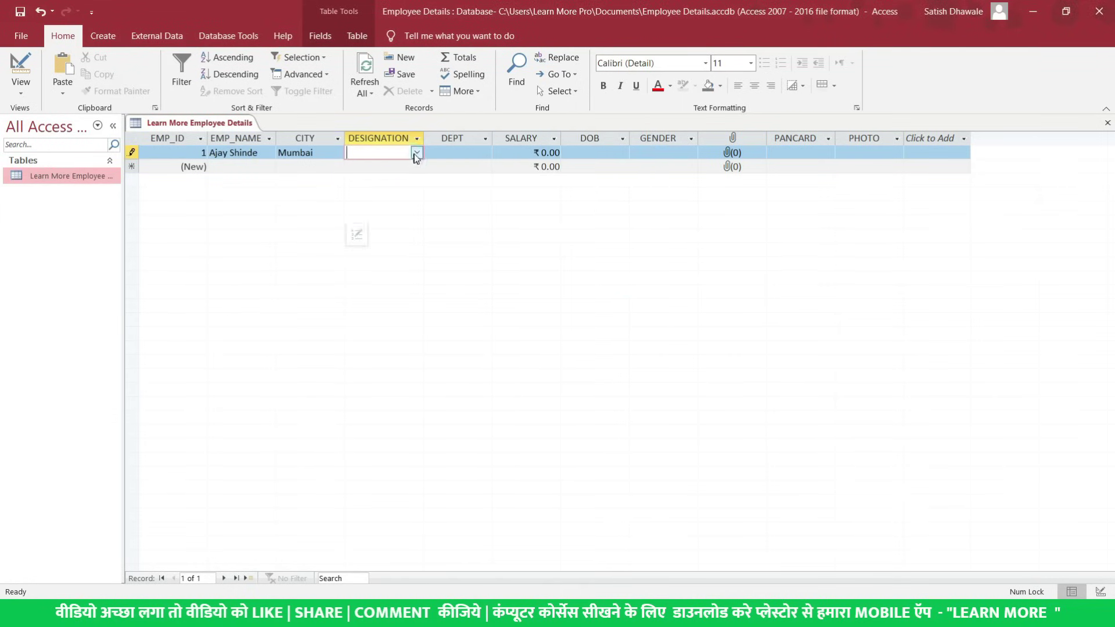
{"action": "left_click", "coordinate": [387, 166]}
Set DEPT to SALES and select the SALARY amount for replacement.
{"action": "left_click", "coordinate": [484, 152]}
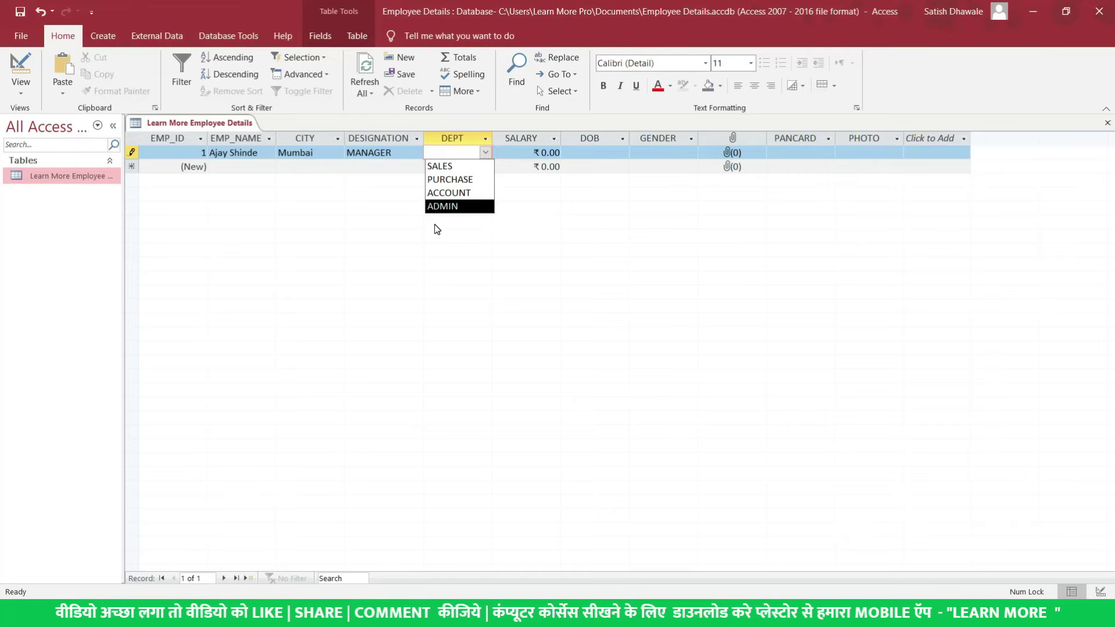
{"action": "left_click", "coordinate": [486, 152]}
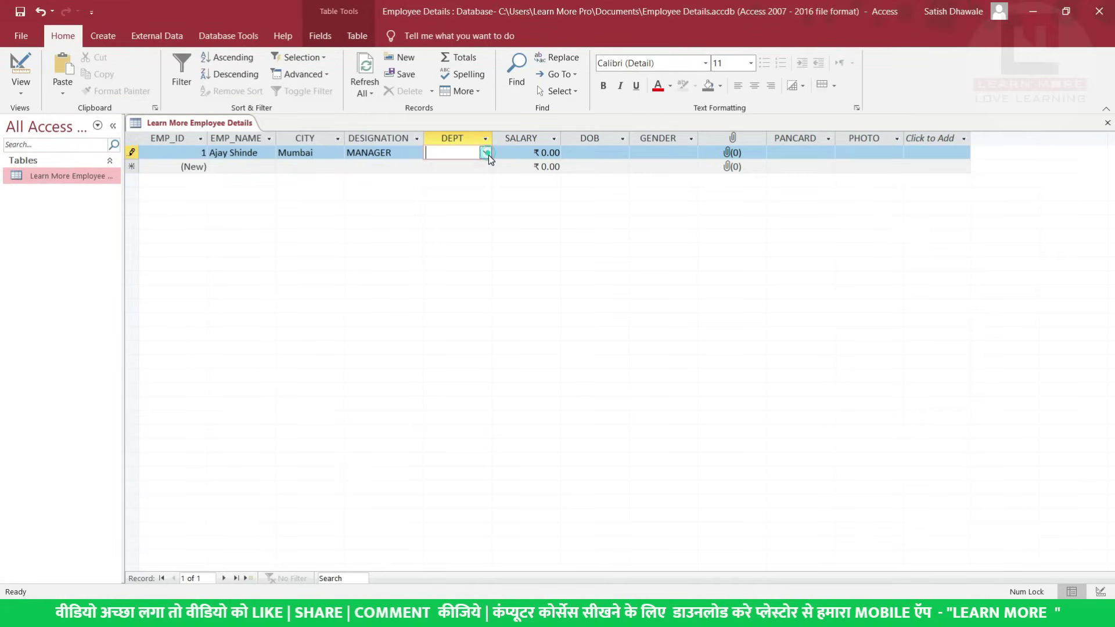
{"action": "left_click", "coordinate": [485, 152]}
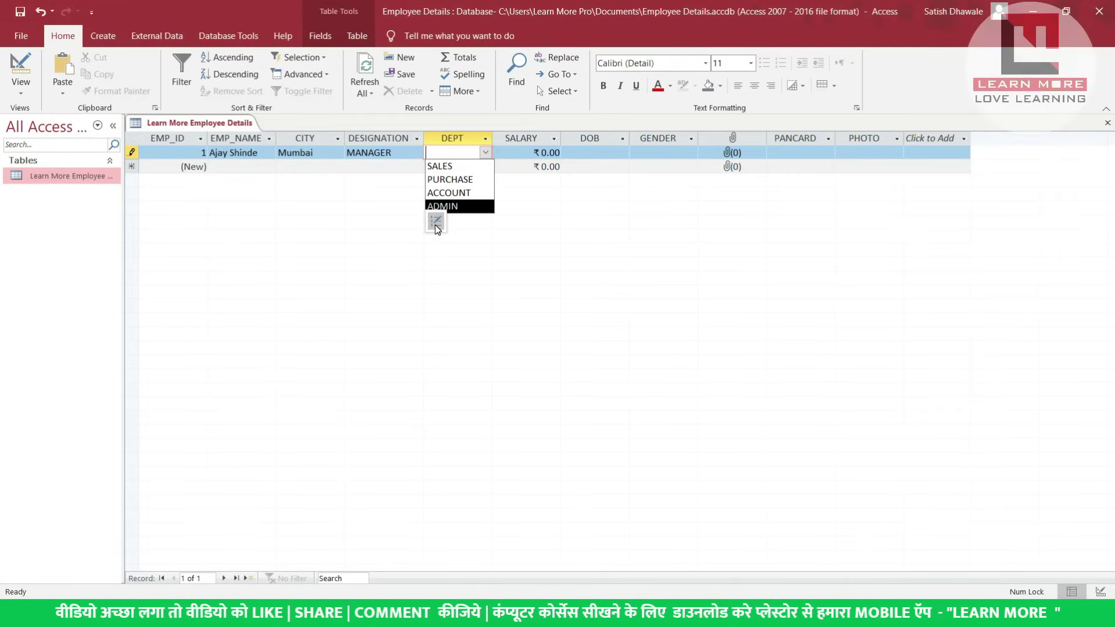
{"action": "left_click", "coordinate": [470, 166]}
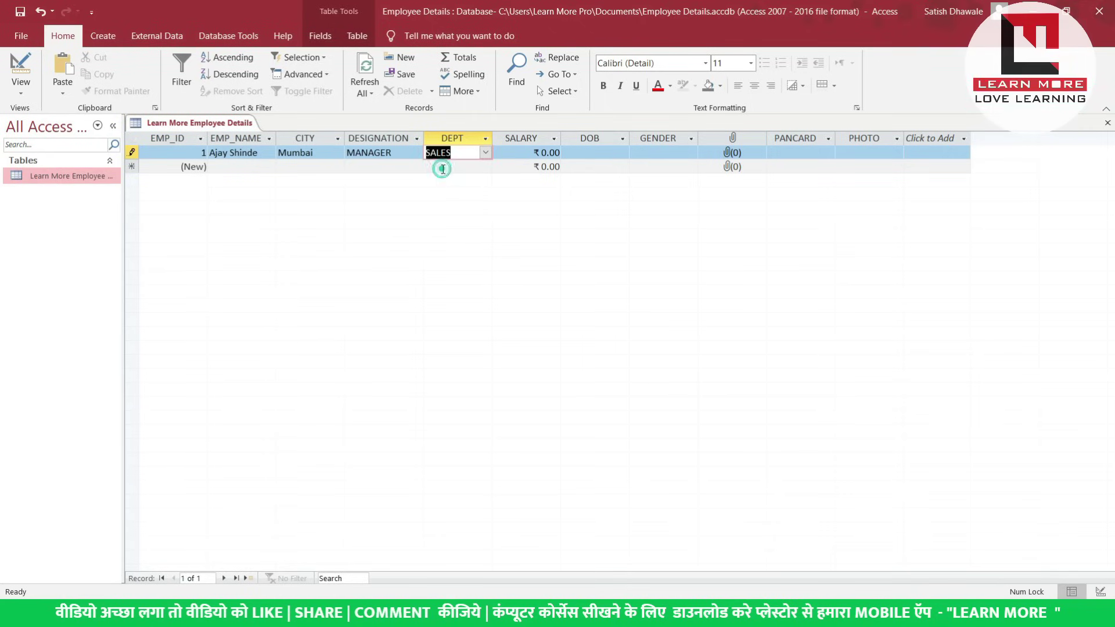
{"action": "left_click", "coordinate": [530, 153]}
{"action": "double_click", "coordinate": [544, 153]}
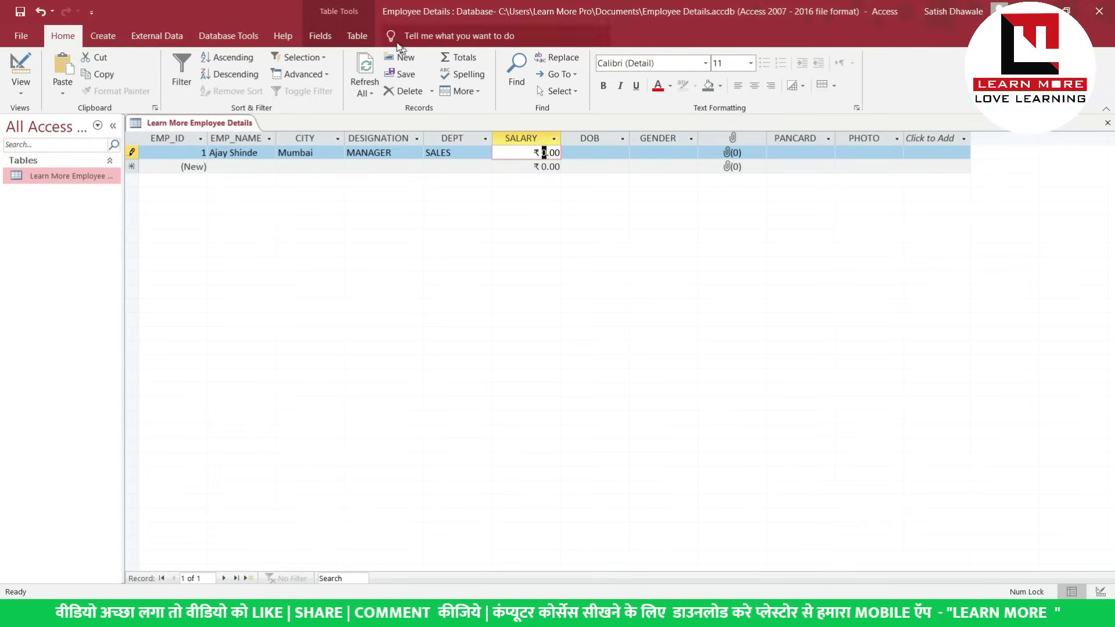
Check SALARY's Format options on the Fields tab, keeping Currency, then move to DOB.
{"action": "left_click", "coordinate": [321, 37]}
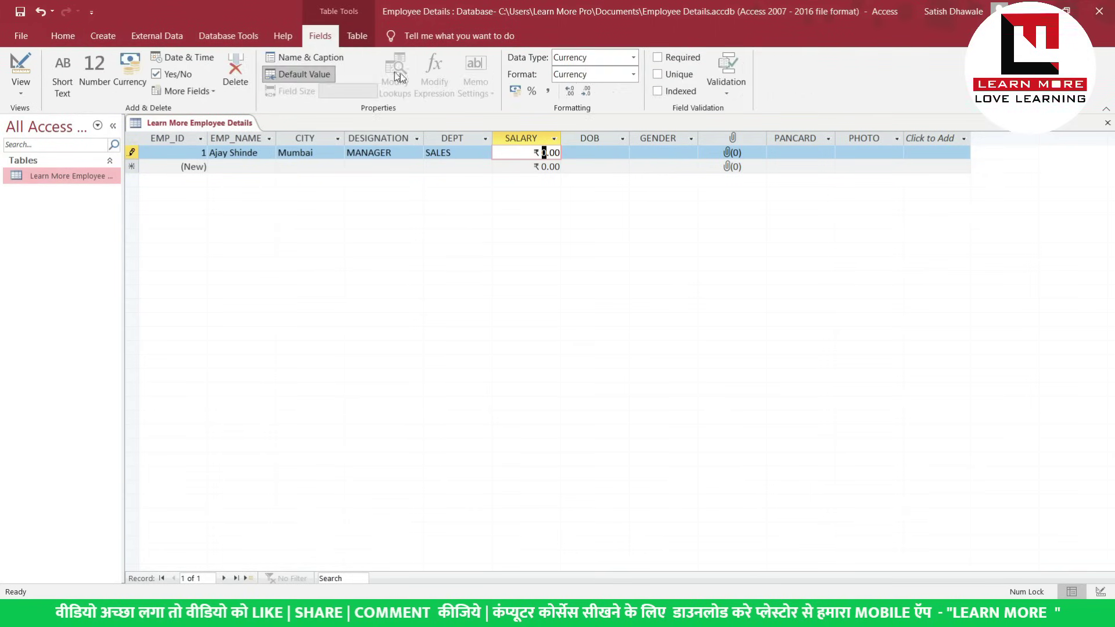
{"action": "left_click", "coordinate": [632, 73]}
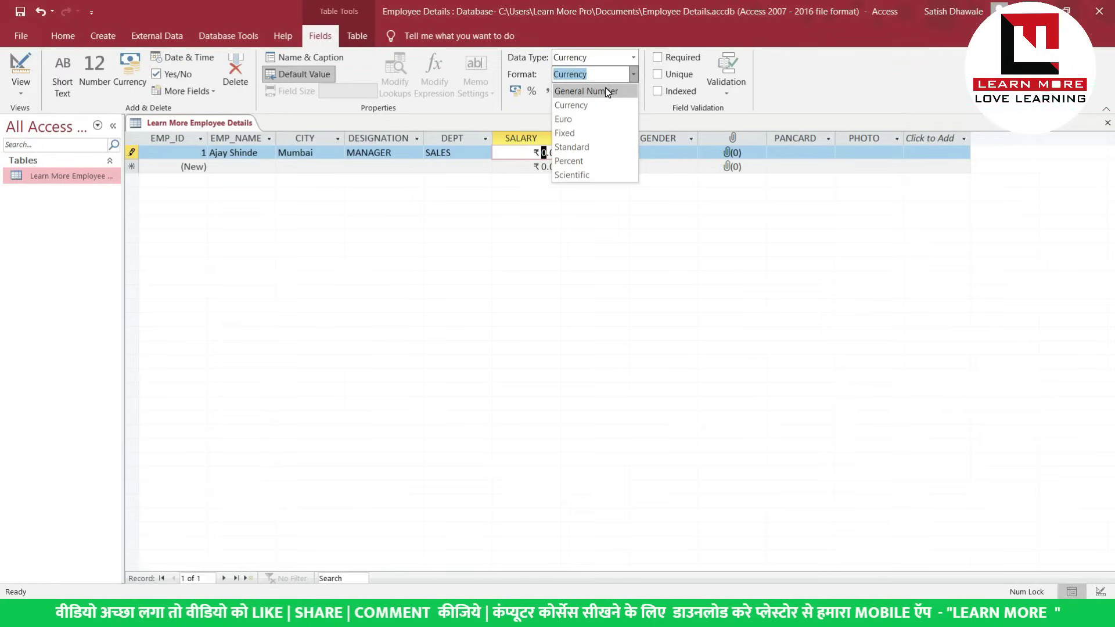
{"action": "key", "text": "Escape"}
{"action": "left_click", "coordinate": [600, 150]}
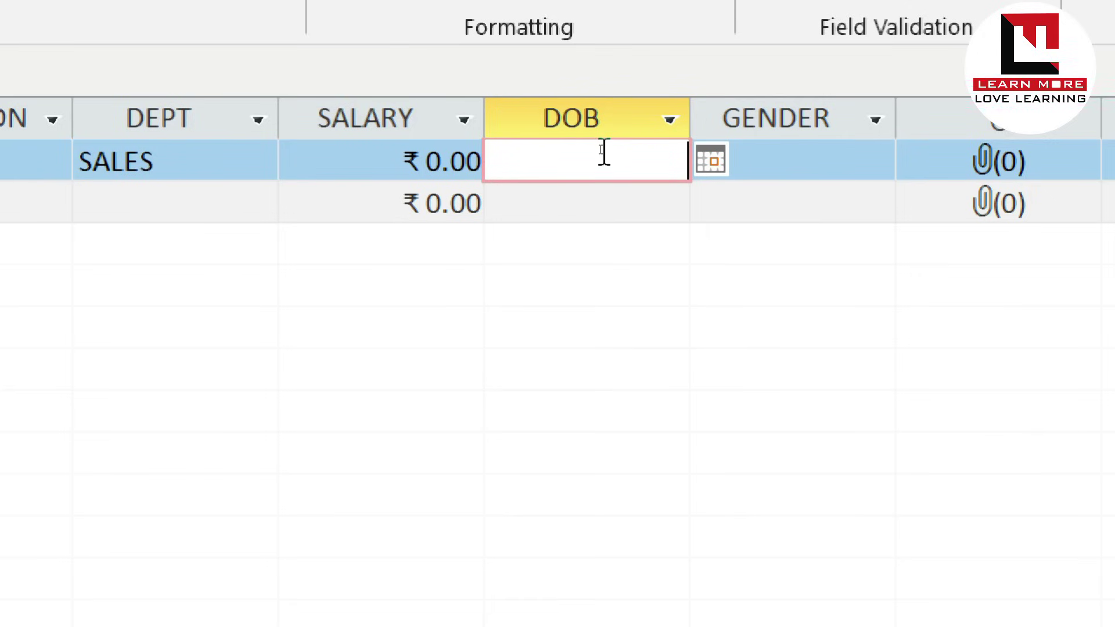
Enter 50,000 as the first employee's salary.
{"action": "double_click", "coordinate": [430, 160]}
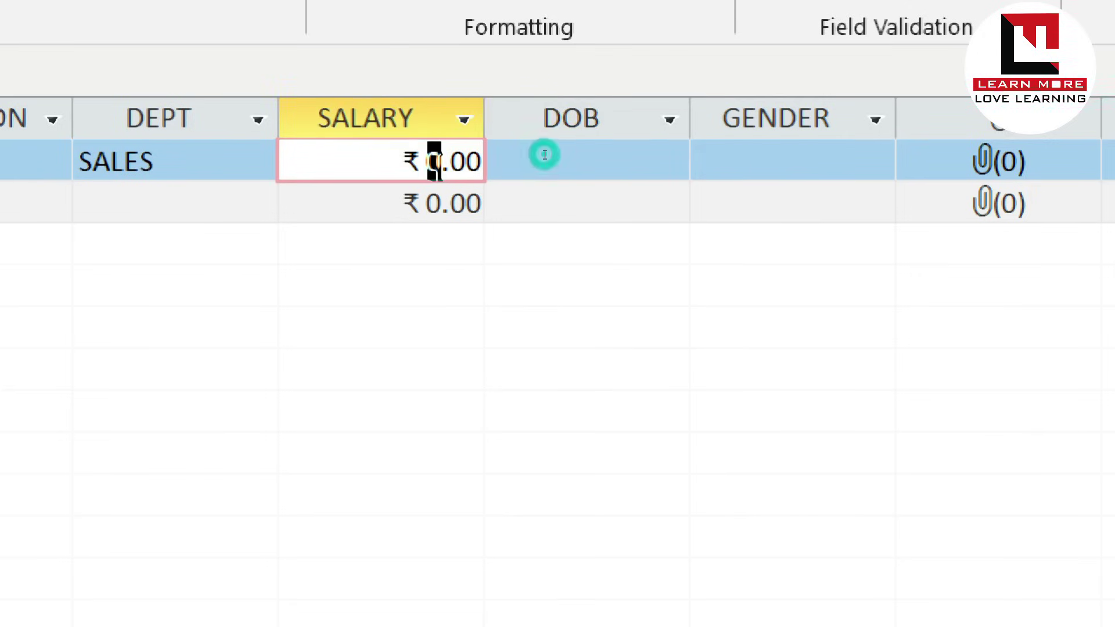
{"action": "type", "text": "50,000"}
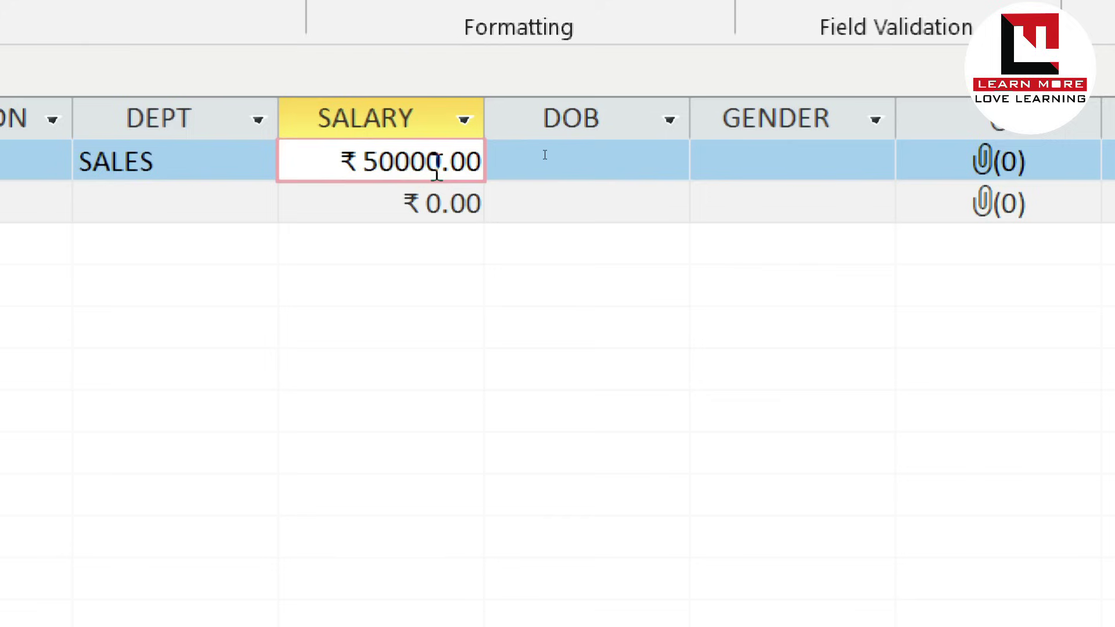
{"action": "key", "text": "Tab"}
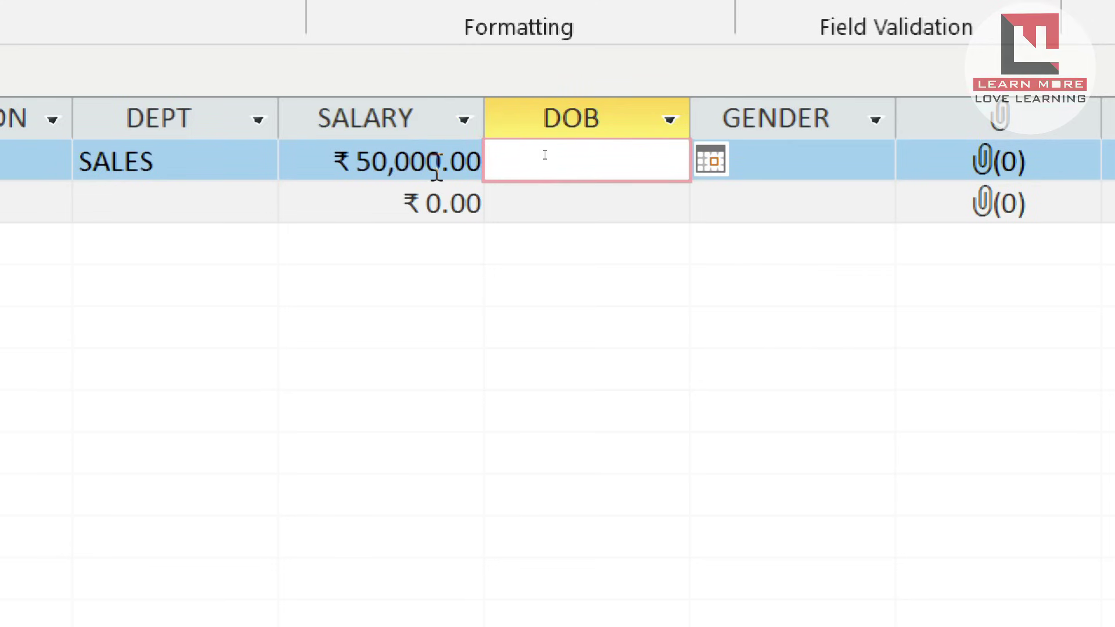
Pick 14 October 2020 as the DOB from the date picker and begin editing its year.
{"action": "left_click", "coordinate": [719, 165]}
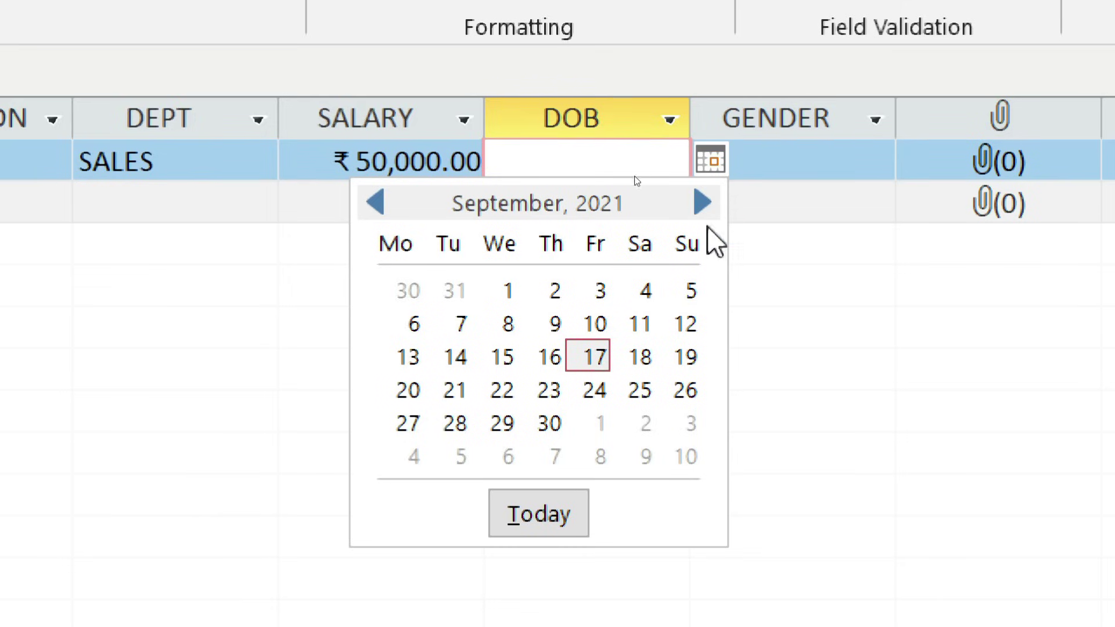
{"action": "left_click", "coordinate": [375, 202]}
{"action": "left_click", "coordinate": [375, 202]}
{"action": "left_click", "coordinate": [375, 202]}
{"action": "left_click", "coordinate": [375, 202]}
{"action": "left_click", "coordinate": [375, 202]}
{"action": "left_click", "coordinate": [375, 202]}
{"action": "left_click", "coordinate": [376, 197]}
{"action": "left_click", "coordinate": [375, 197]}
{"action": "left_click", "coordinate": [376, 198]}
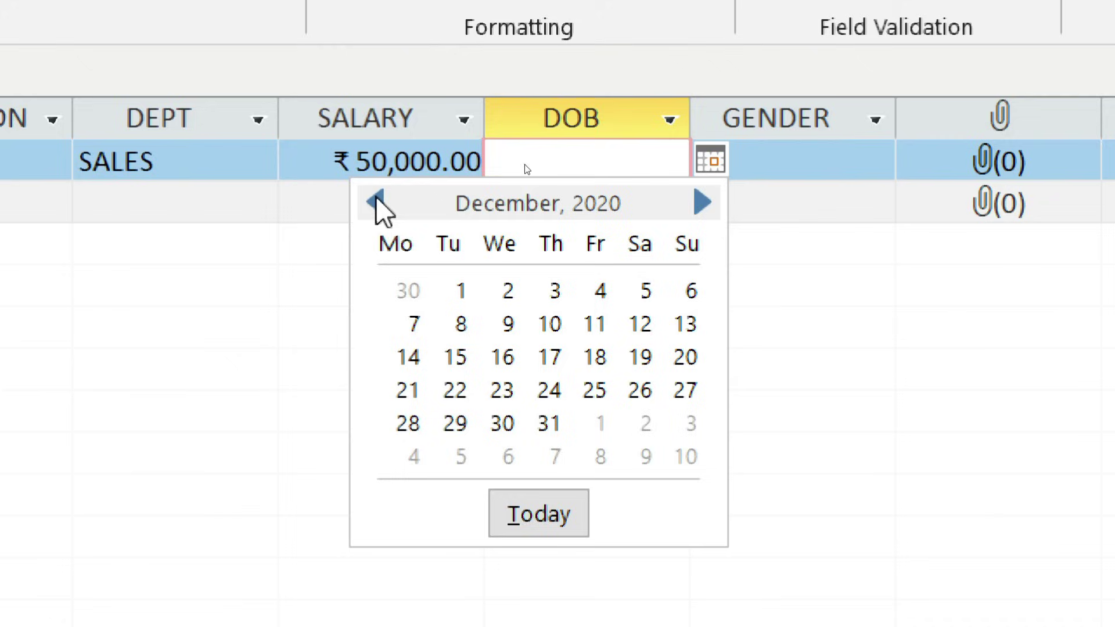
{"action": "left_click", "coordinate": [375, 200]}
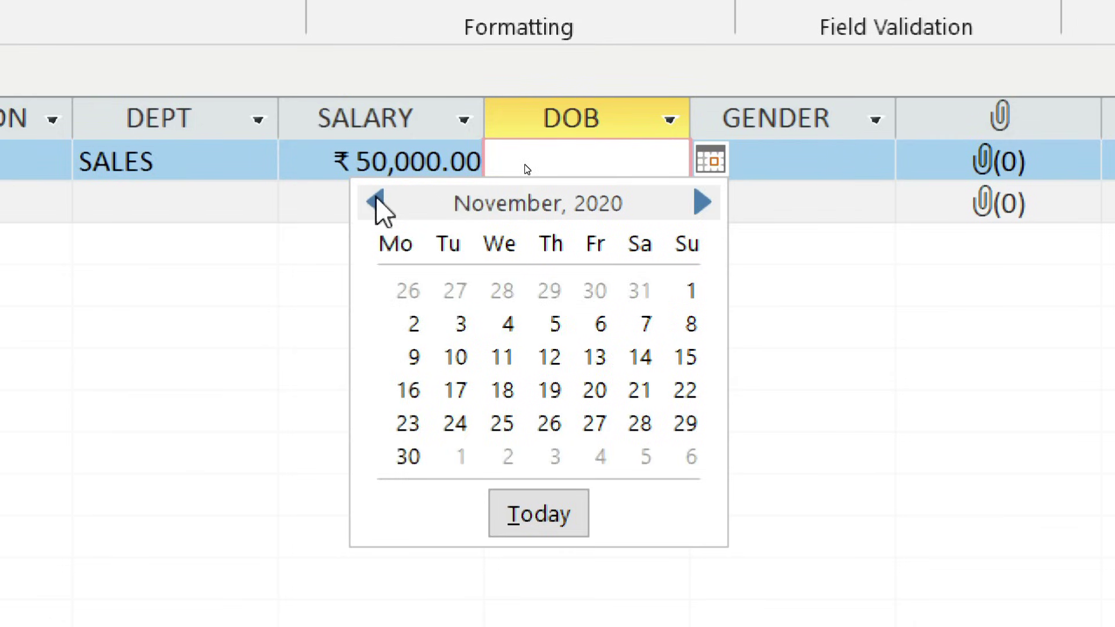
{"action": "left_click", "coordinate": [377, 201]}
{"action": "left_click", "coordinate": [499, 359]}
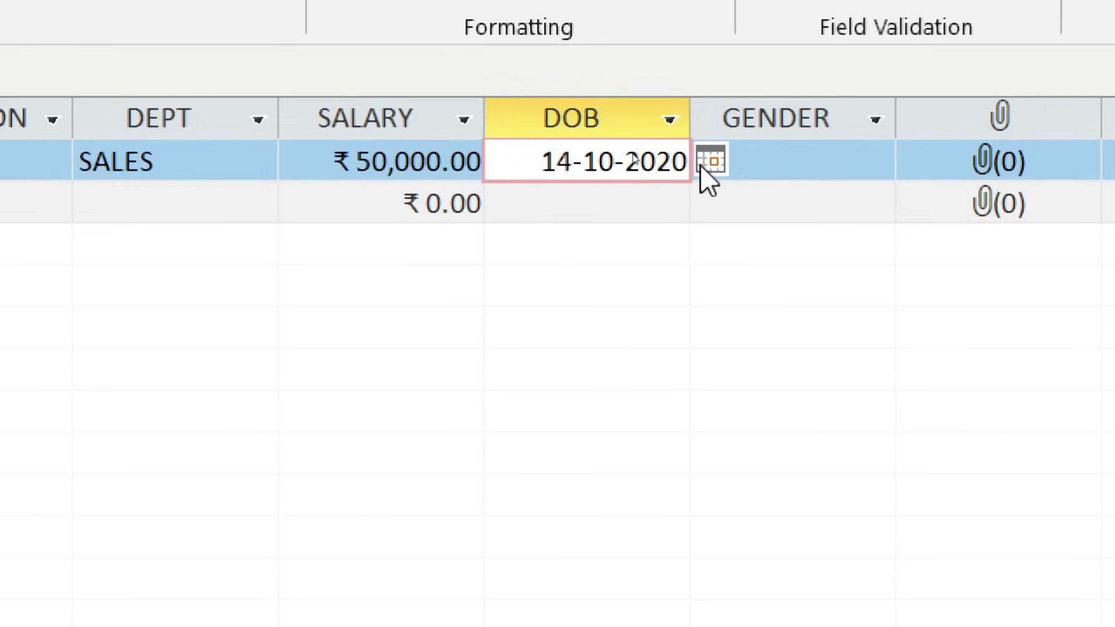
{"action": "key", "text": "BackSpace"}
{"action": "key", "text": "BackSpace"}
{"action": "key", "text": "BackSpace"}
{"action": "key", "text": "BackSpace"}
Change the DOB to 14-10-1990 and set GENDER to MALE.
{"action": "type", "text": "1990"}
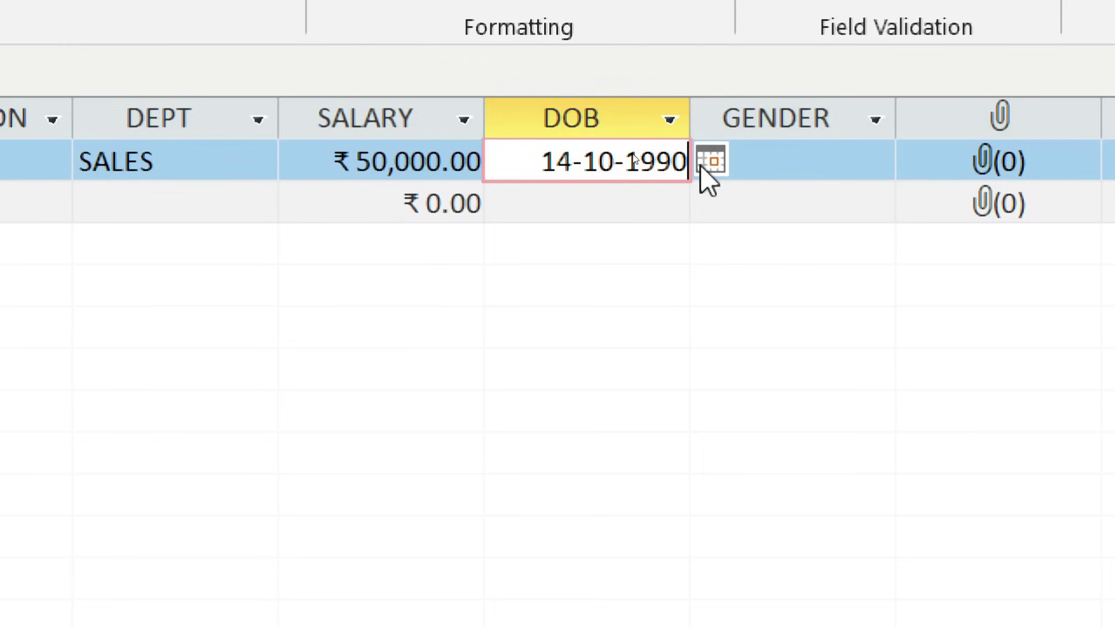
{"action": "key", "text": "Tab"}
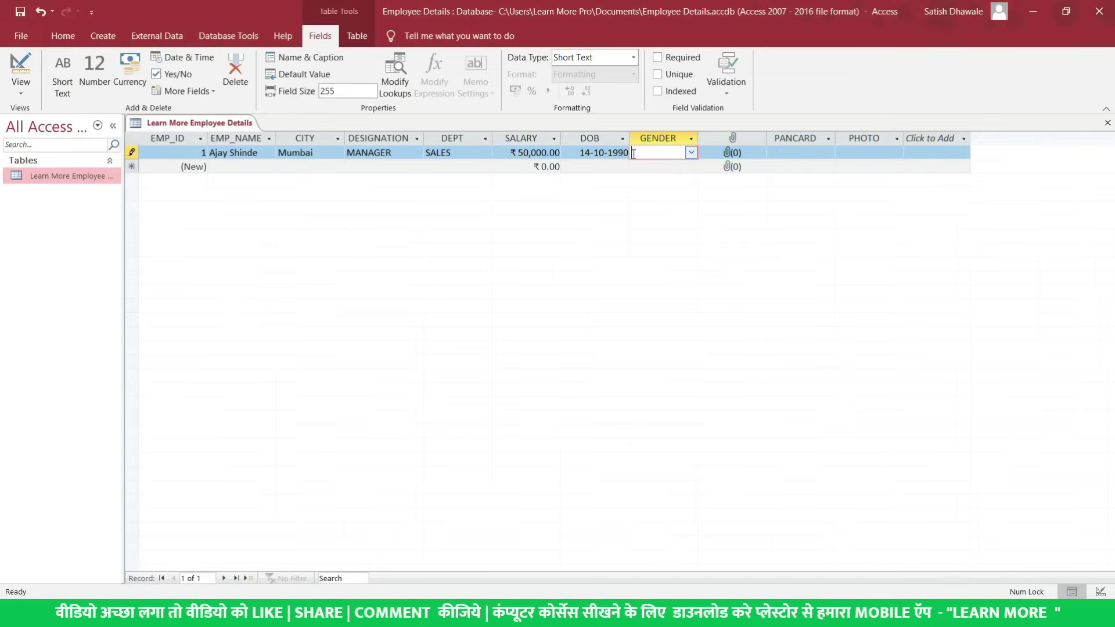
{"action": "left_click", "coordinate": [691, 152]}
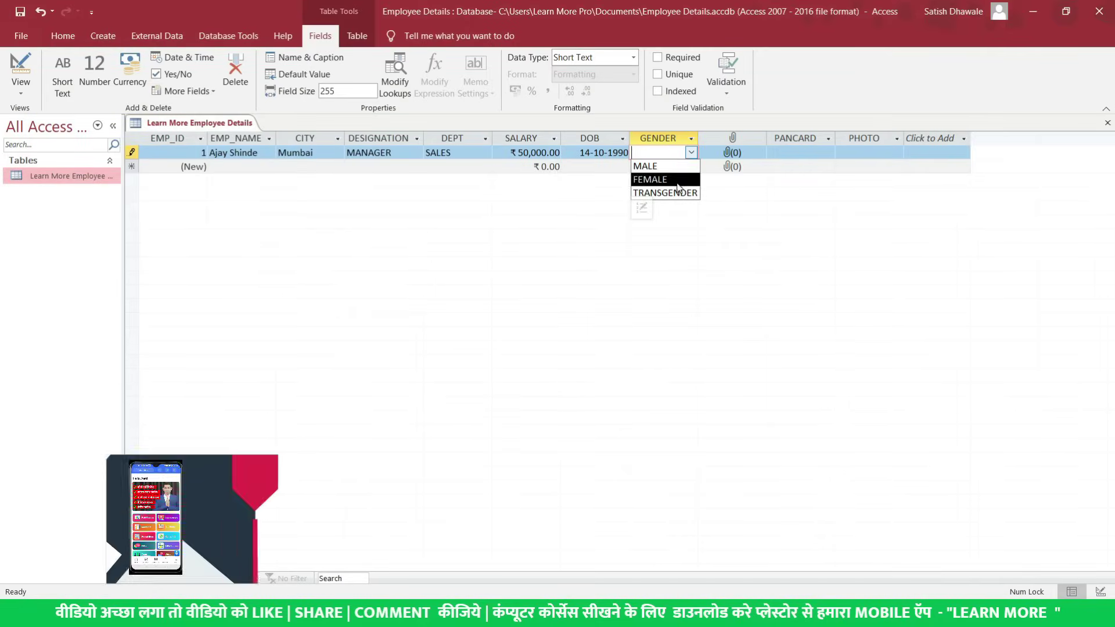
{"action": "left_click", "coordinate": [674, 166]}
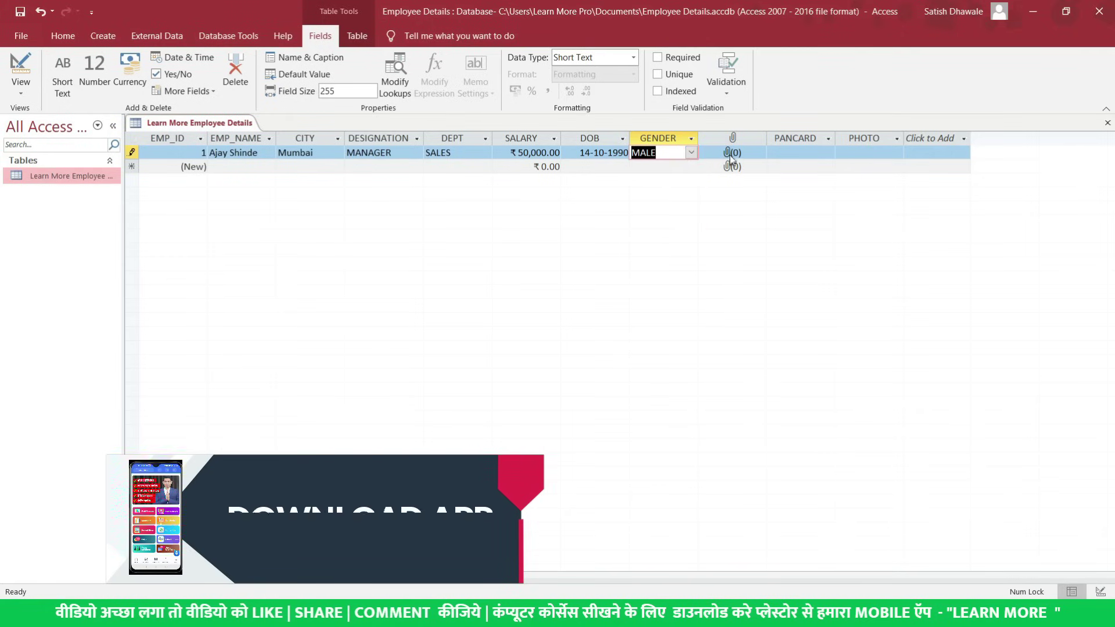
Step through the attachment, PANCARD and PHOTO cells, returning to the attachment cell.
{"action": "left_click", "coordinate": [731, 153]}
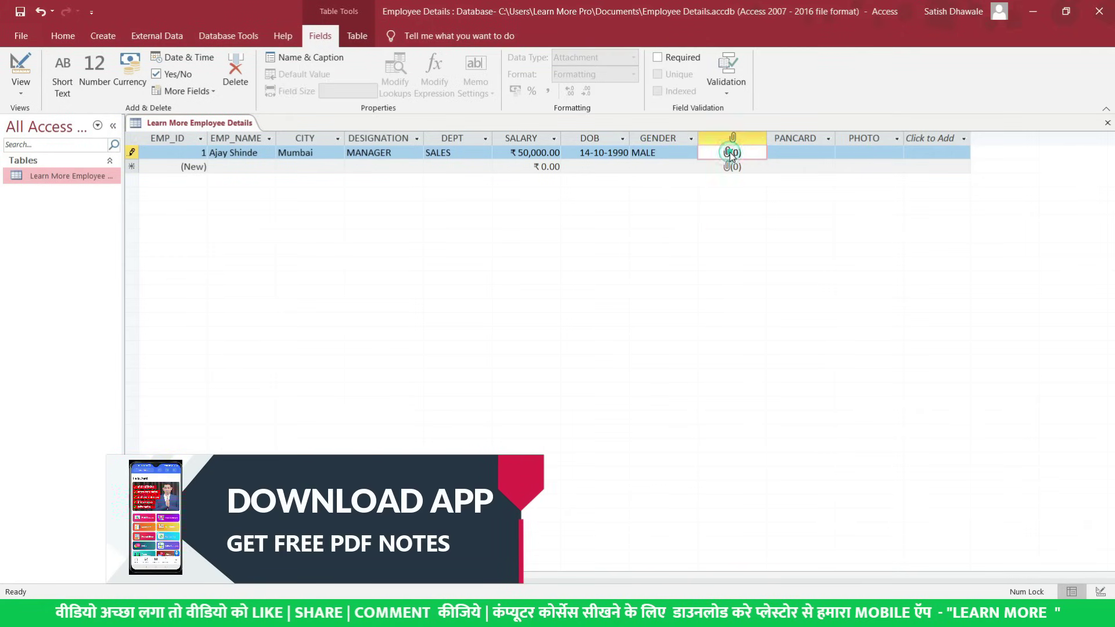
{"action": "left_click", "coordinate": [779, 153]}
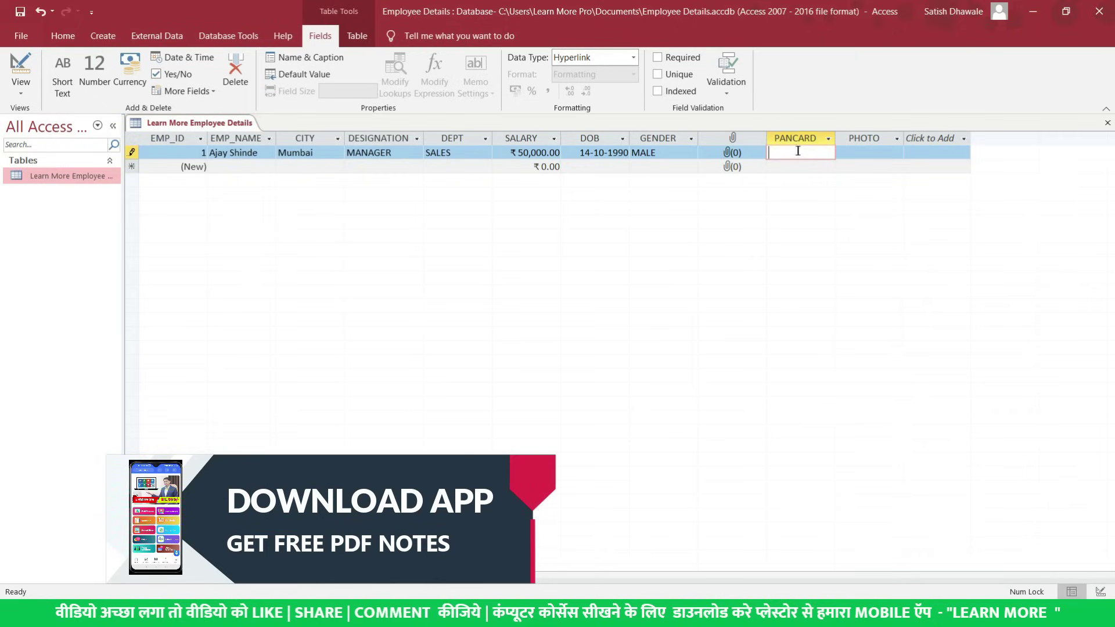
{"action": "left_click", "coordinate": [854, 152]}
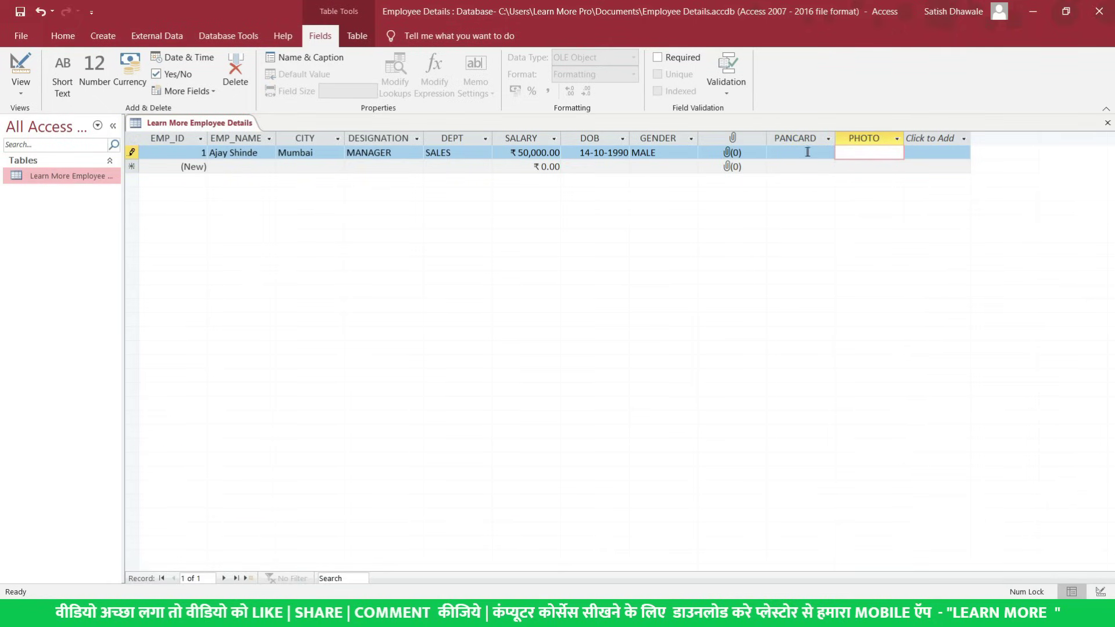
{"action": "left_click", "coordinate": [746, 157]}
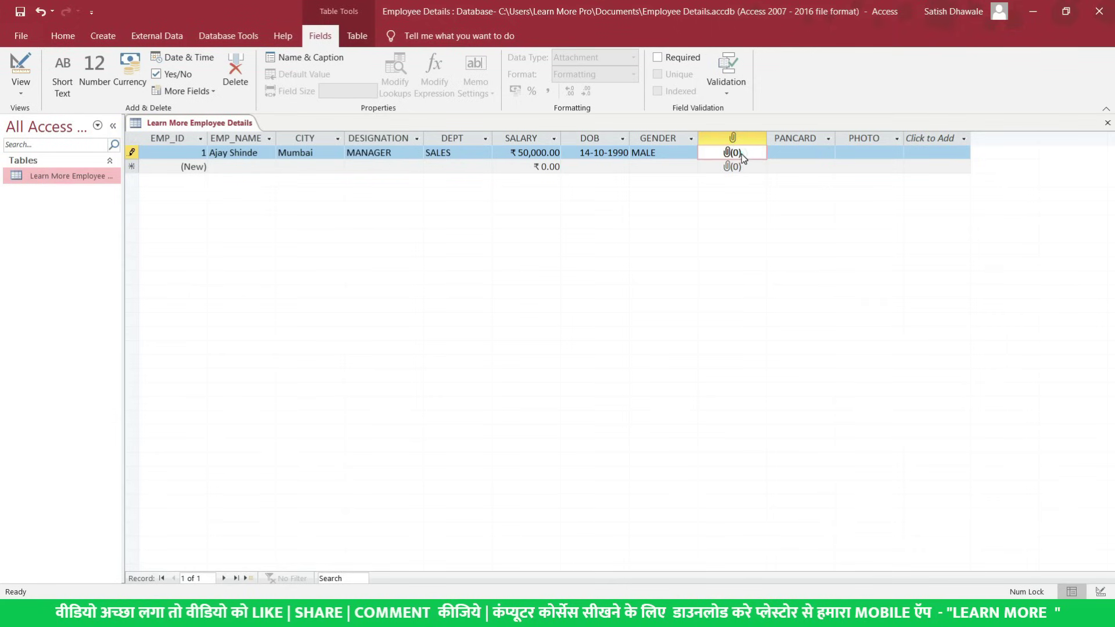
Open the first employee's attachments and browse to the Desktop's New folder.
{"action": "double_click", "coordinate": [743, 157]}
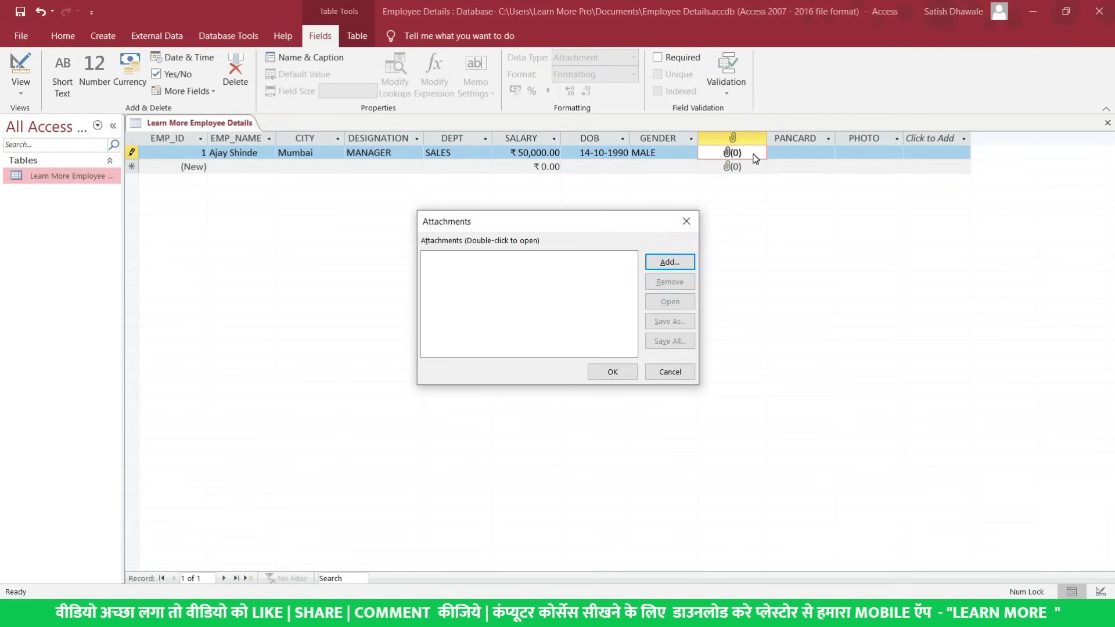
{"action": "left_click", "coordinate": [674, 265]}
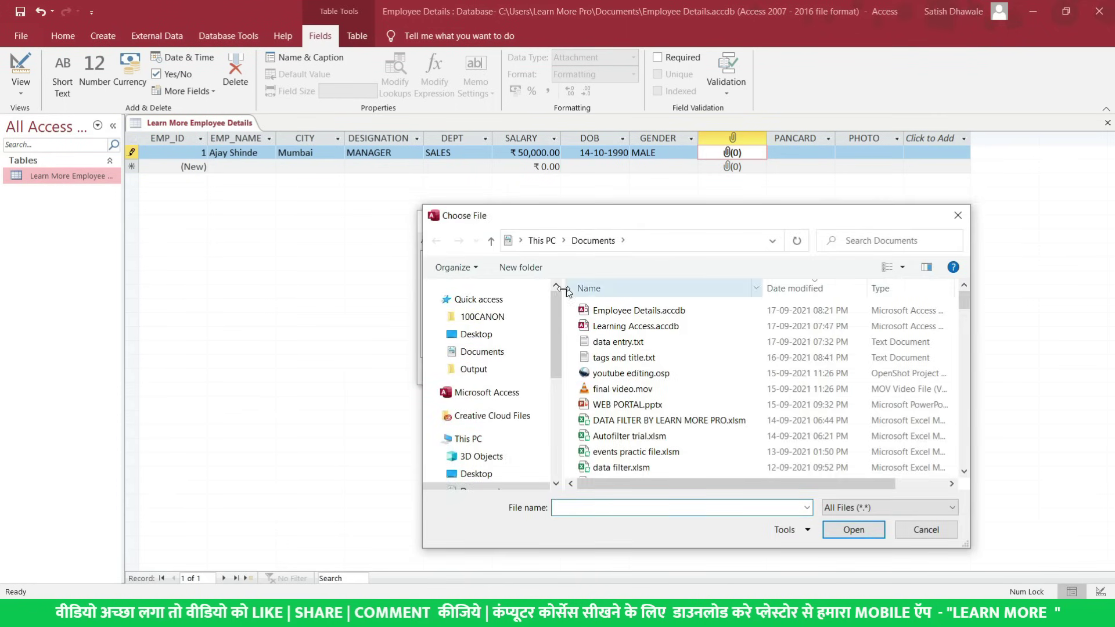
{"action": "scroll", "coordinate": [552, 353], "scroll_direction": "down", "scroll_amount": 1}
{"action": "scroll", "coordinate": [629, 407], "scroll_direction": "down", "scroll_amount": 6}
{"action": "scroll", "coordinate": [629, 407], "scroll_direction": "down", "scroll_amount": 5}
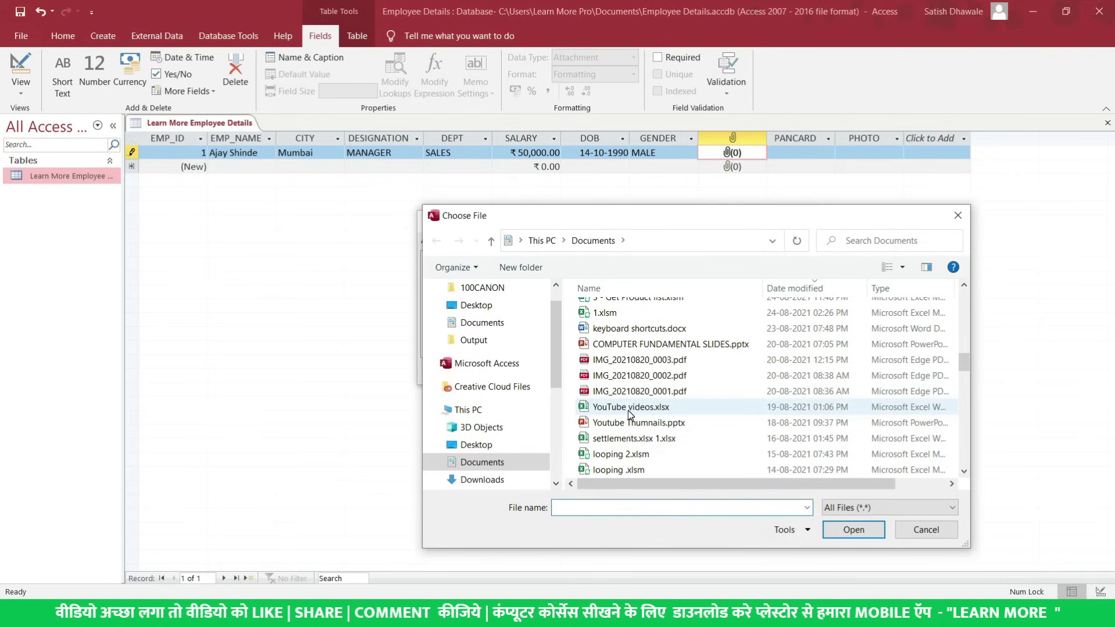
{"action": "scroll", "coordinate": [496, 357], "scroll_direction": "up", "scroll_amount": 1}
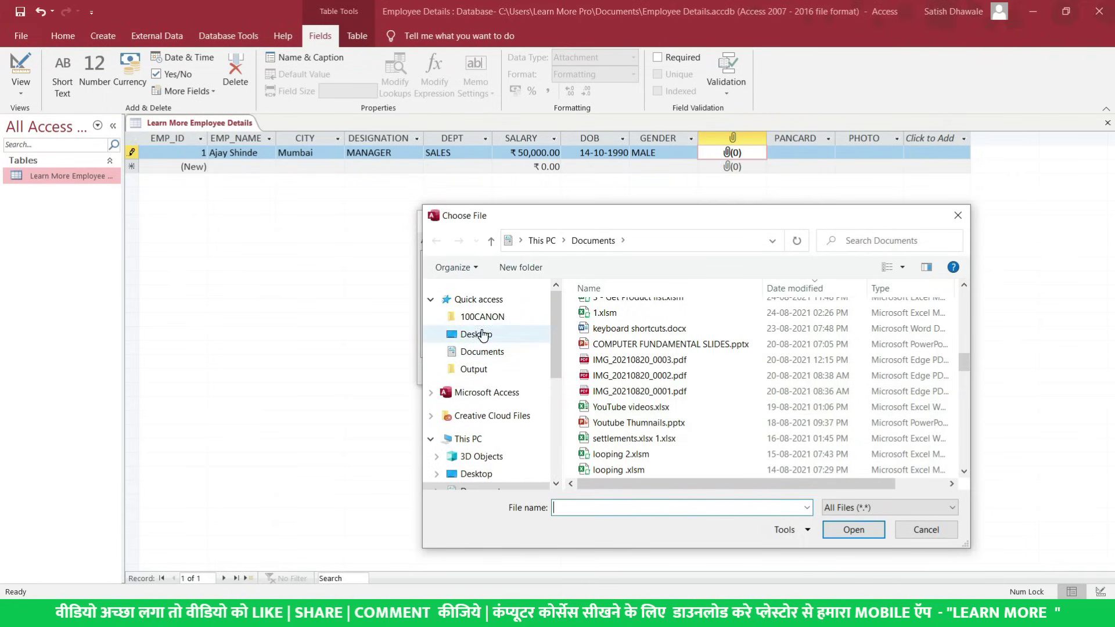
{"action": "left_click", "coordinate": [476, 334]}
{"action": "scroll", "coordinate": [686, 421], "scroll_direction": "down", "scroll_amount": 3}
{"action": "scroll", "coordinate": [686, 421], "scroll_direction": "down", "scroll_amount": 1}
{"action": "scroll", "coordinate": [687, 421], "scroll_direction": "down", "scroll_amount": 3}
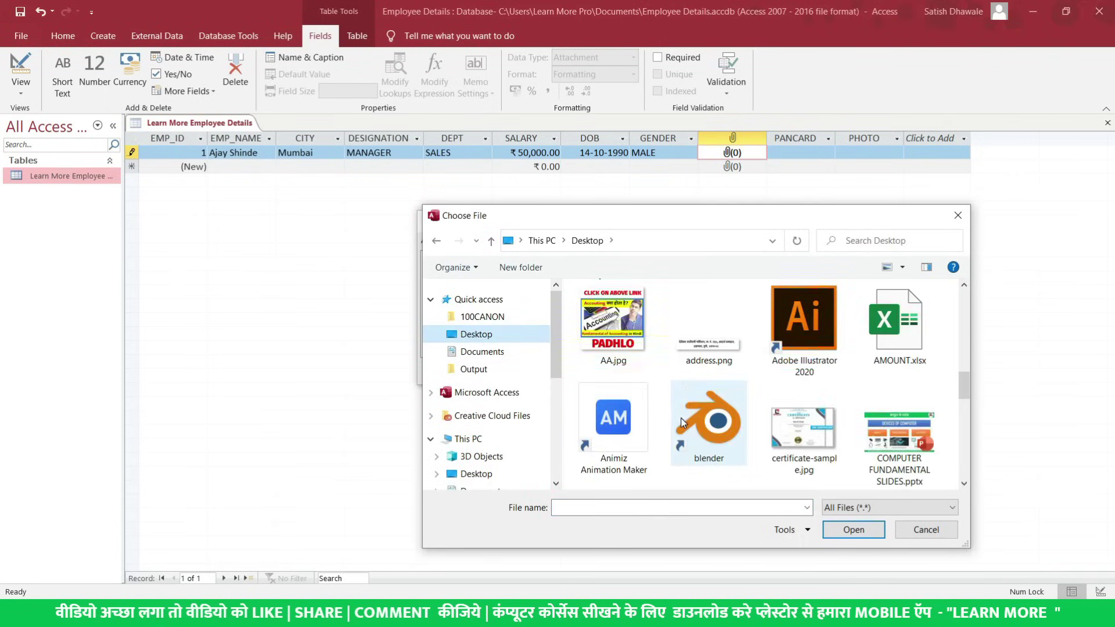
{"action": "left_click", "coordinate": [882, 447]}
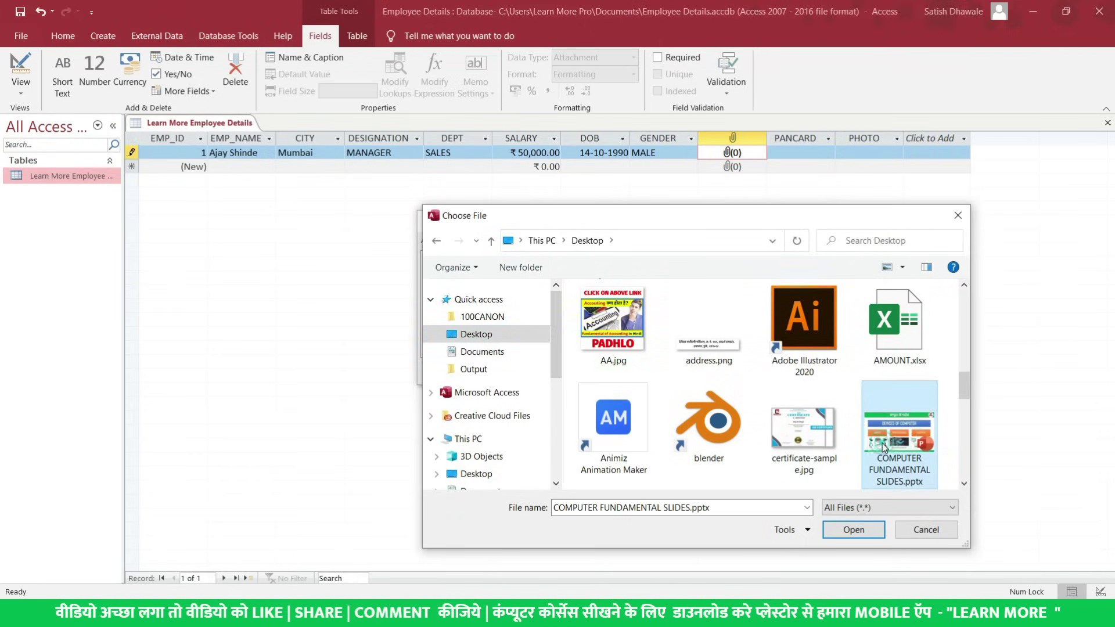
{"action": "scroll", "coordinate": [868, 435], "scroll_direction": "down", "scroll_amount": 3}
{"action": "scroll", "coordinate": [819, 417], "scroll_direction": "up", "scroll_amount": 2}
{"action": "scroll", "coordinate": [819, 417], "scroll_direction": "up", "scroll_amount": 5}
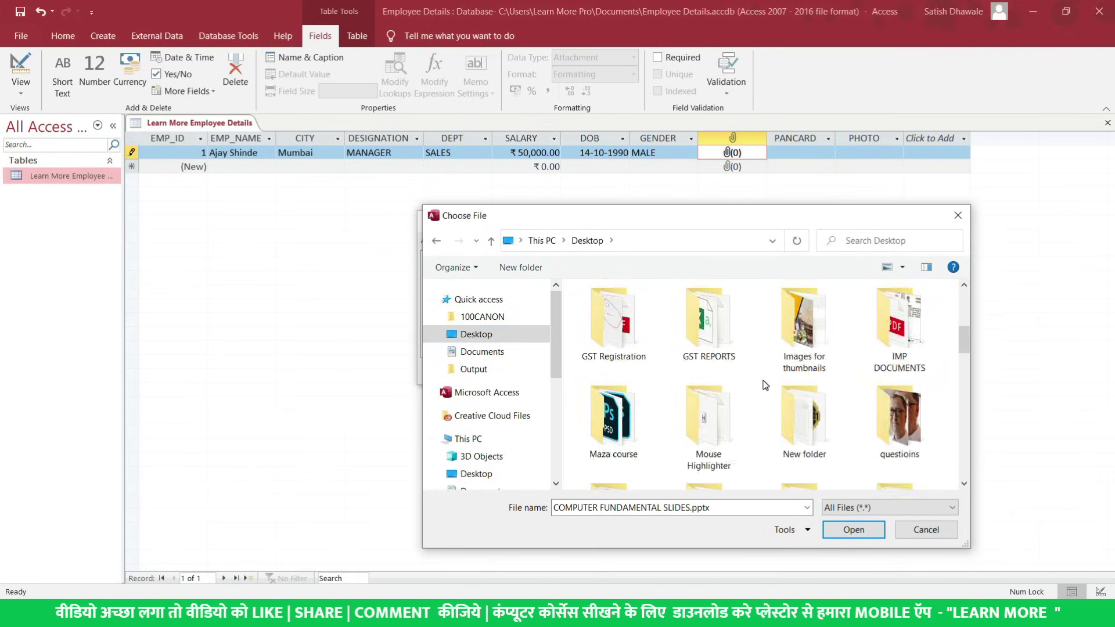
{"action": "scroll", "coordinate": [772, 383], "scroll_direction": "up", "scroll_amount": 3}
{"action": "key", "text": "n"}
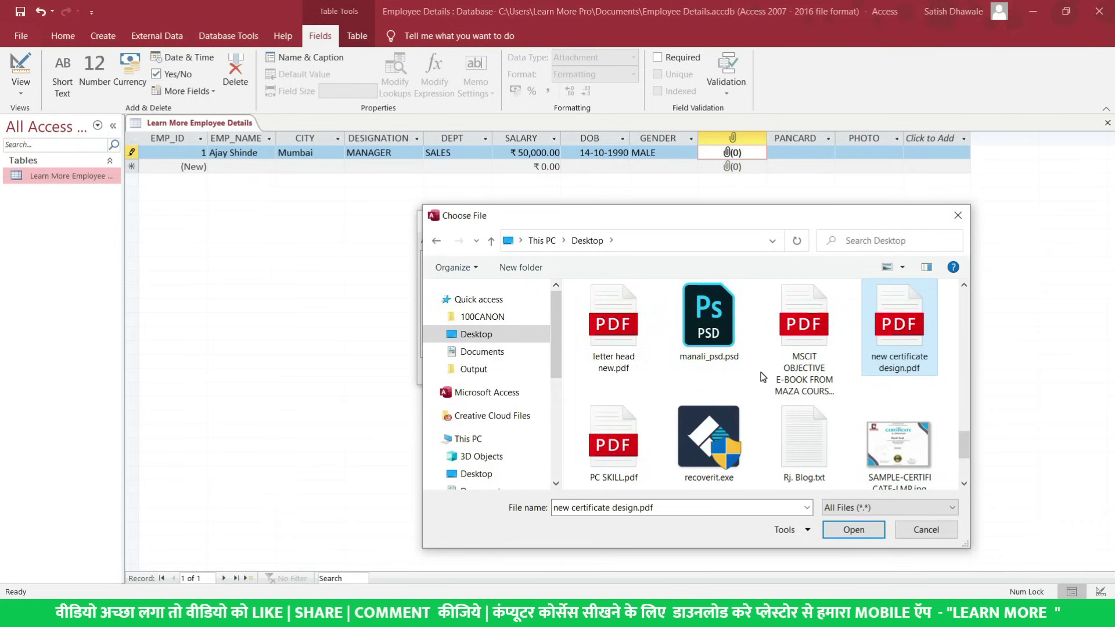
{"action": "key", "text": "n"}
{"action": "key", "text": "Return"}
Attach giphy.gif and xmas-happy.gif and save them to the record.
{"action": "scroll", "coordinate": [762, 376], "scroll_direction": "down", "scroll_amount": 3}
{"action": "scroll", "coordinate": [763, 383], "scroll_direction": "down", "scroll_amount": 3}
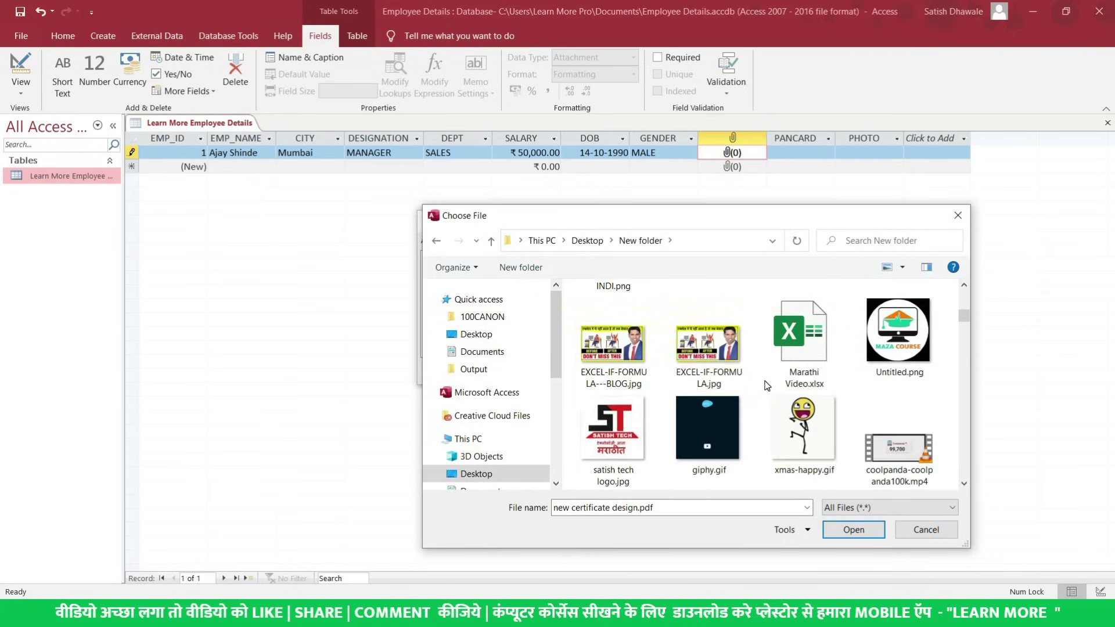
{"action": "left_click", "coordinate": [792, 431]}
{"action": "left_click", "coordinate": [736, 431], "text": "ctrl"}
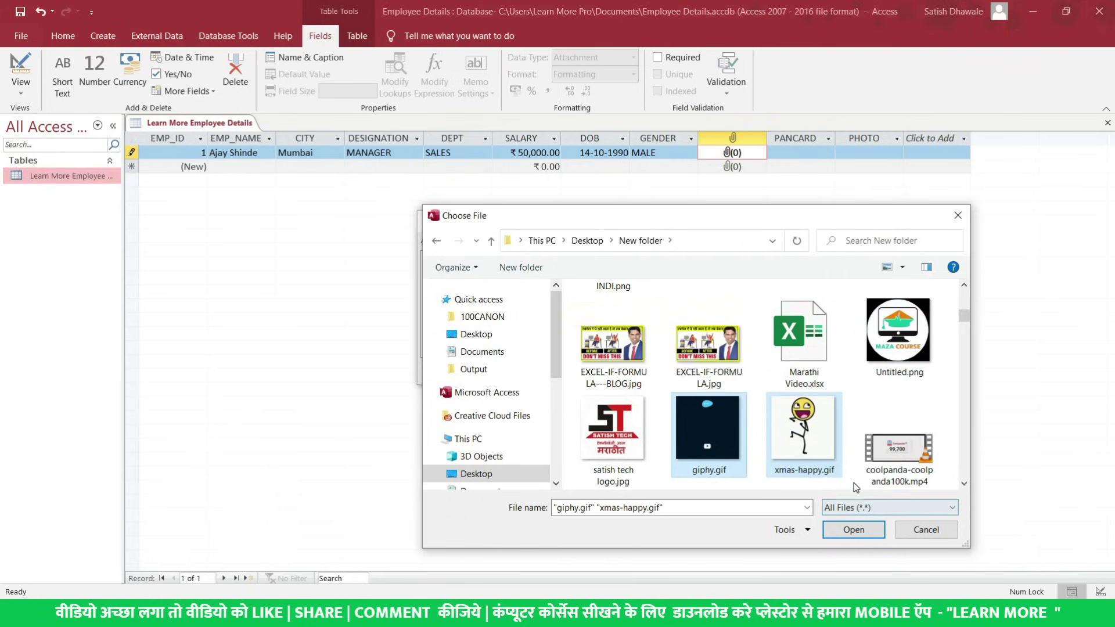
{"action": "scroll", "coordinate": [854, 482], "scroll_direction": "down", "scroll_amount": 2}
{"action": "left_click", "coordinate": [852, 525]}
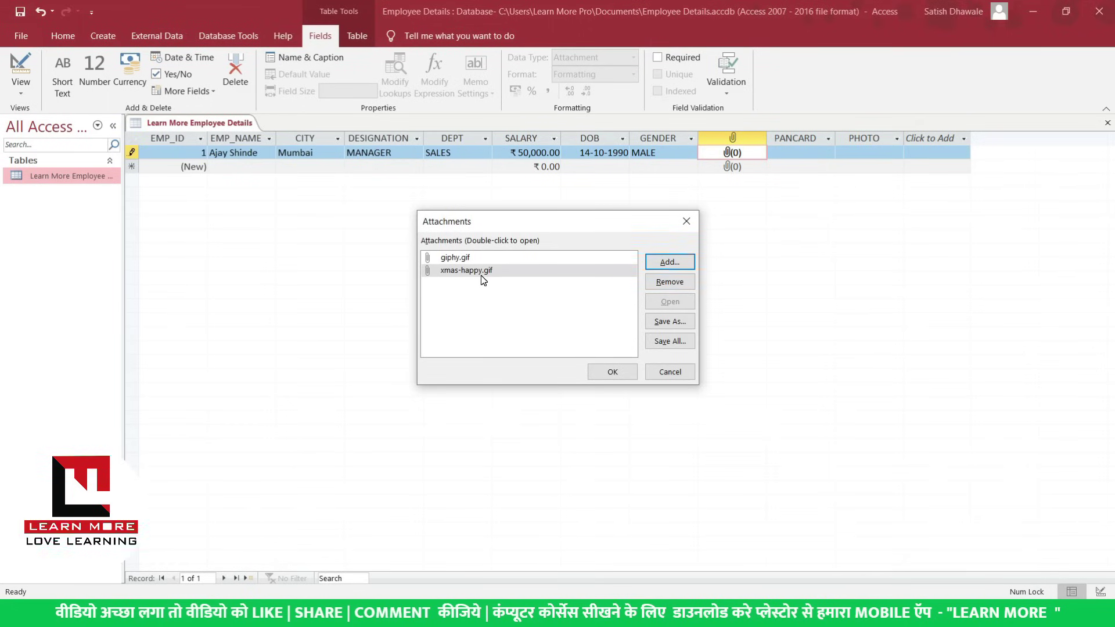
{"action": "left_click", "coordinate": [621, 375]}
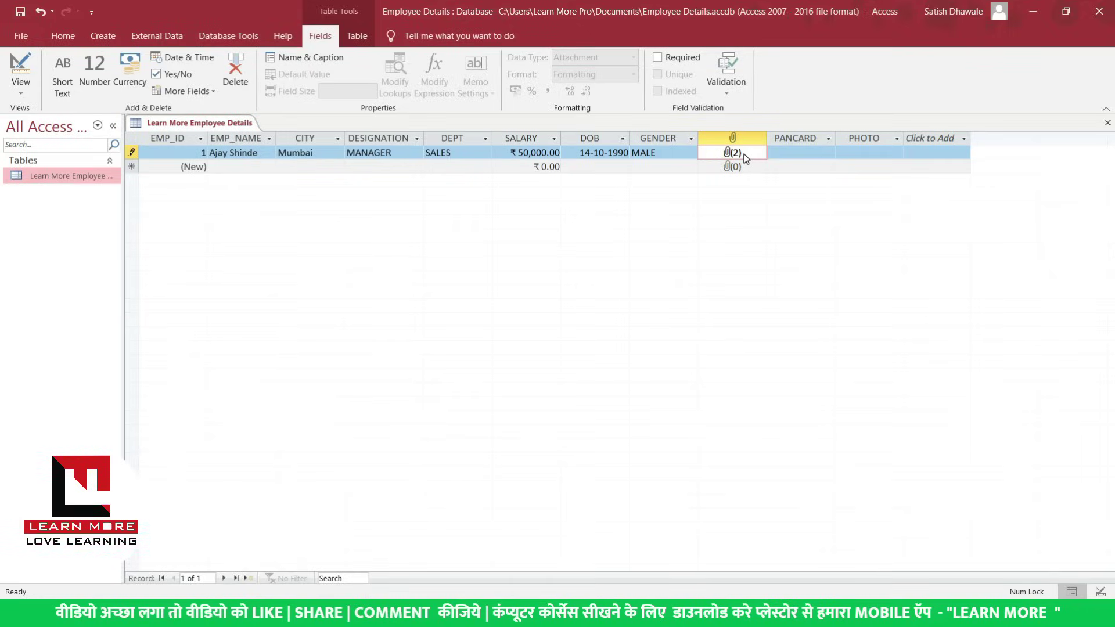
{"action": "double_click", "coordinate": [746, 158]}
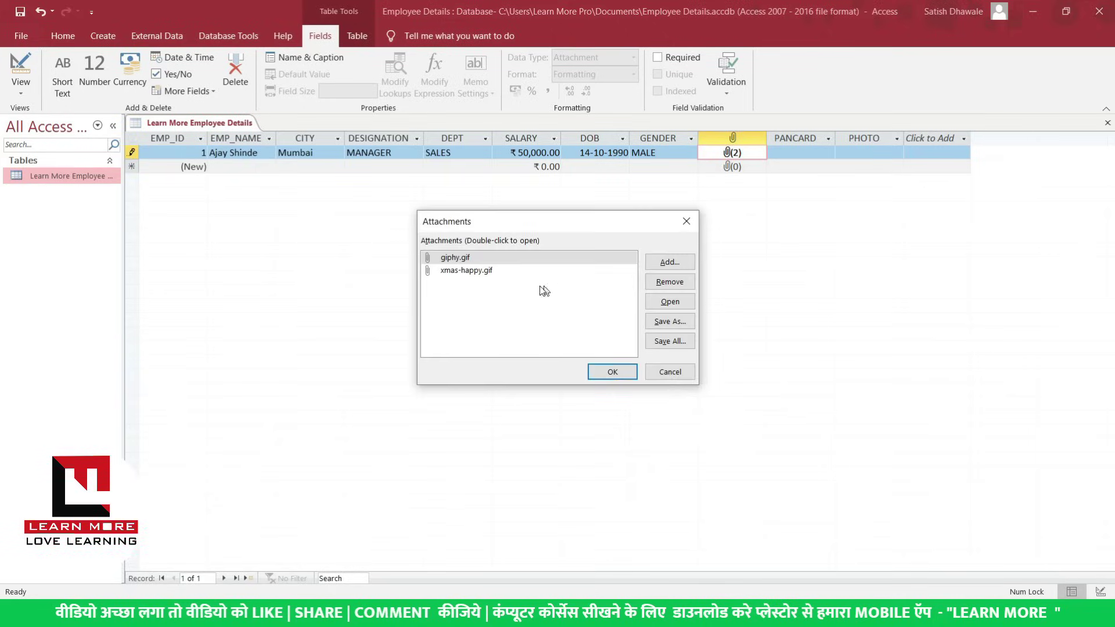
{"action": "left_click", "coordinate": [467, 270]}
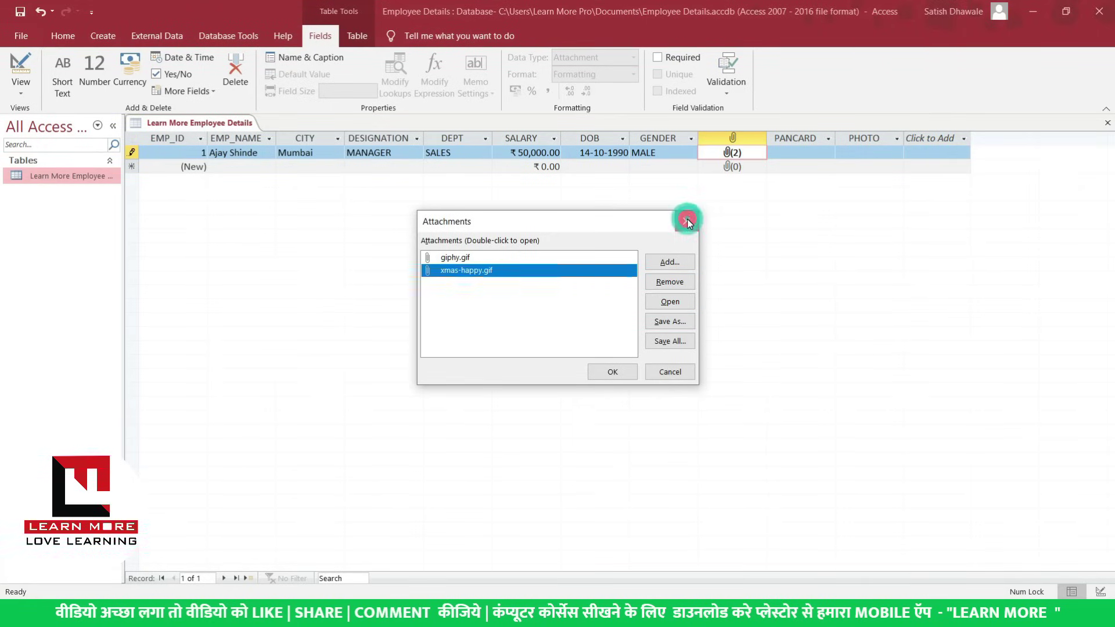
{"action": "left_click", "coordinate": [687, 222]}
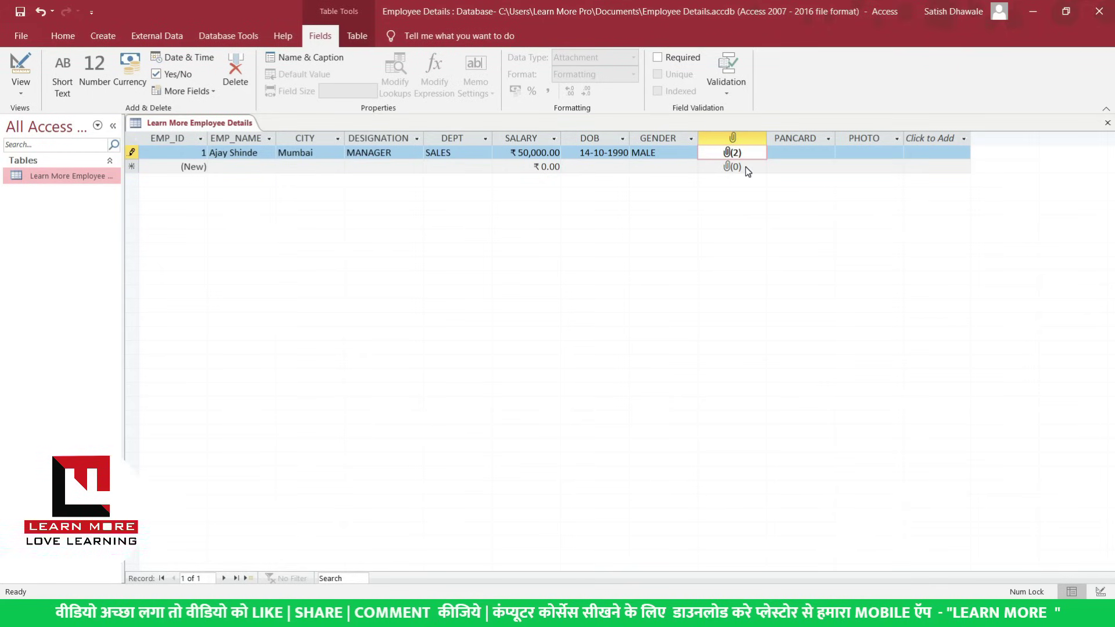
Choose Edit Hyperlink from record 1's PANCARD cell context menu.
{"action": "left_click", "coordinate": [806, 154]}
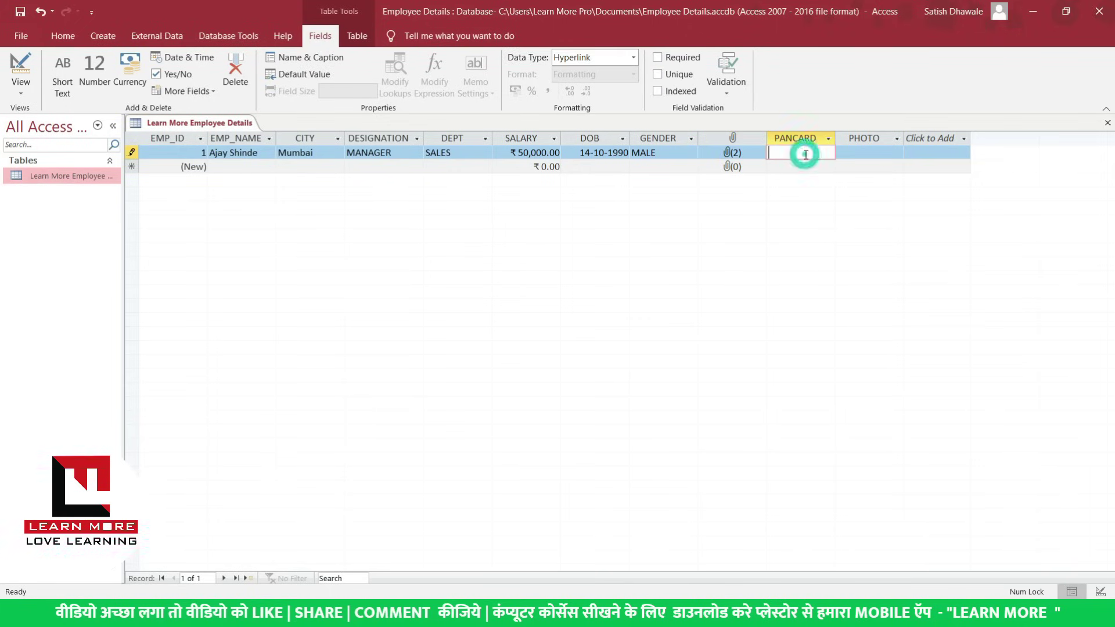
{"action": "right_click", "coordinate": [814, 153]}
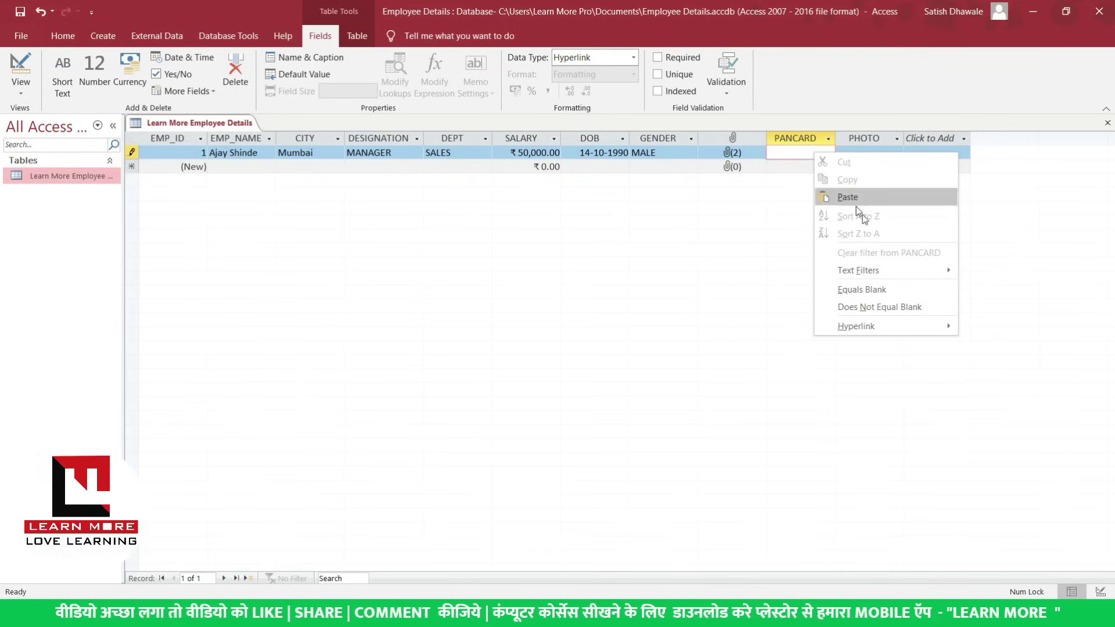
{"action": "mouse_move", "coordinate": [888, 326]}
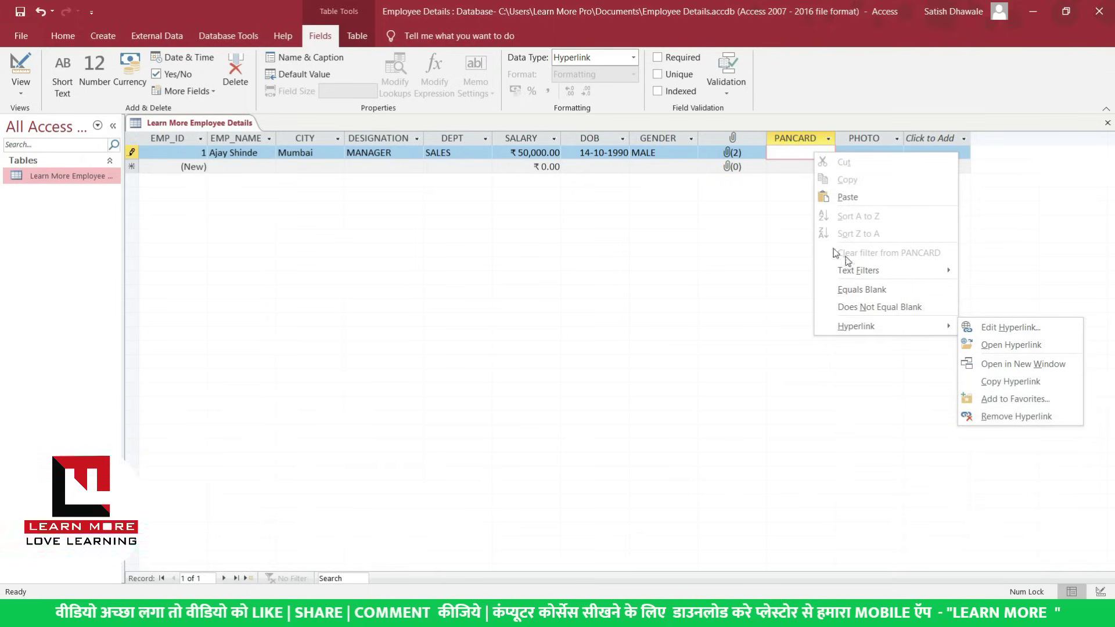
{"action": "left_click", "coordinate": [790, 152]}
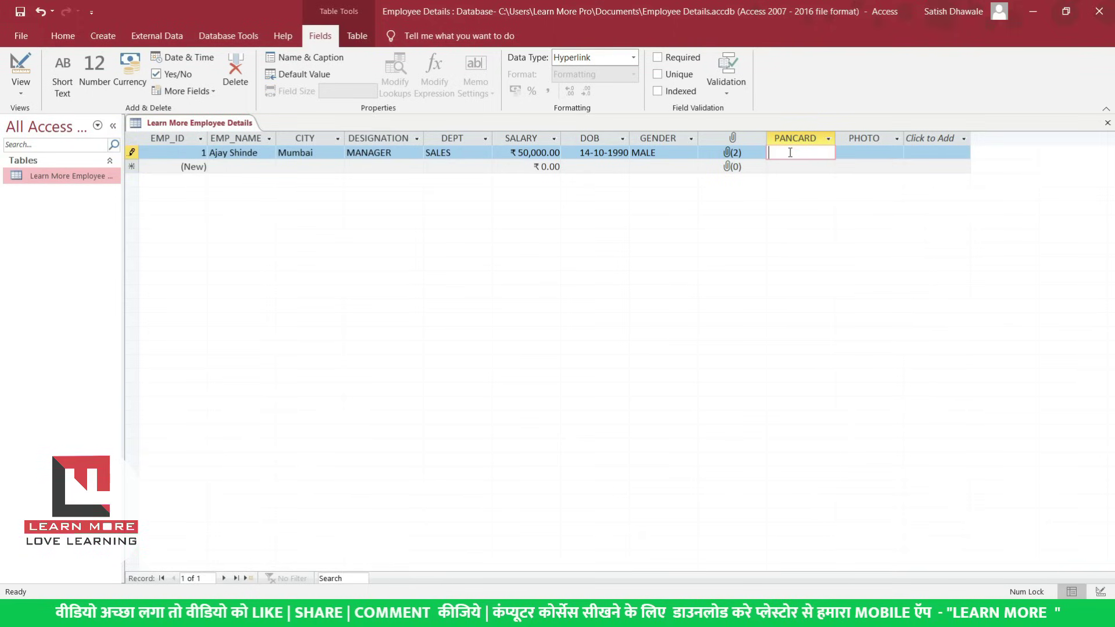
{"action": "right_click", "coordinate": [790, 152]}
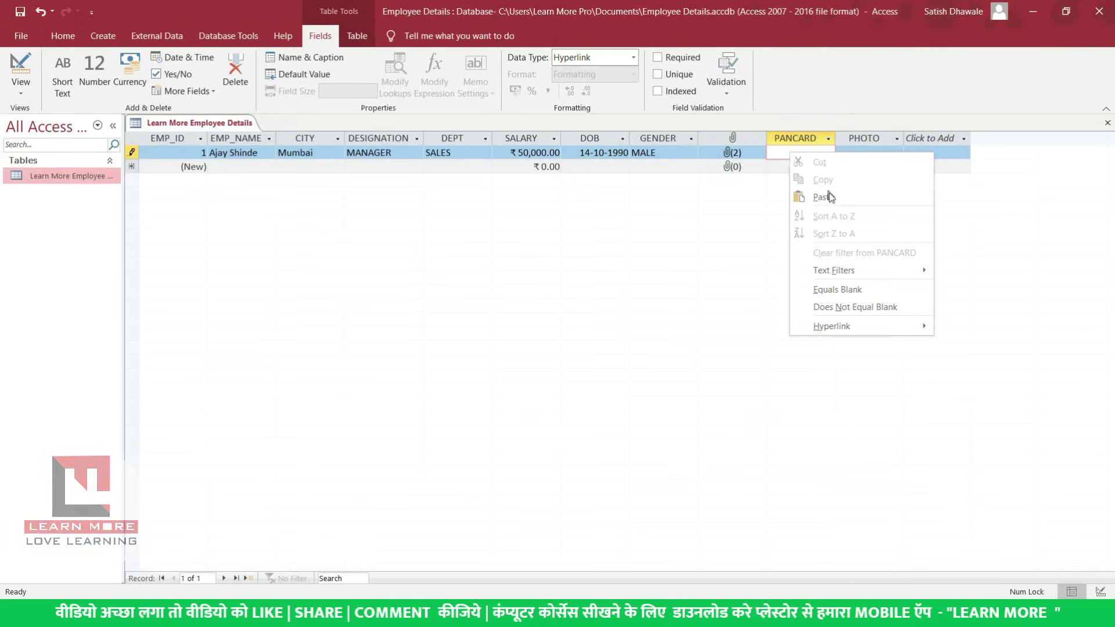
{"action": "left_click", "coordinate": [878, 330]}
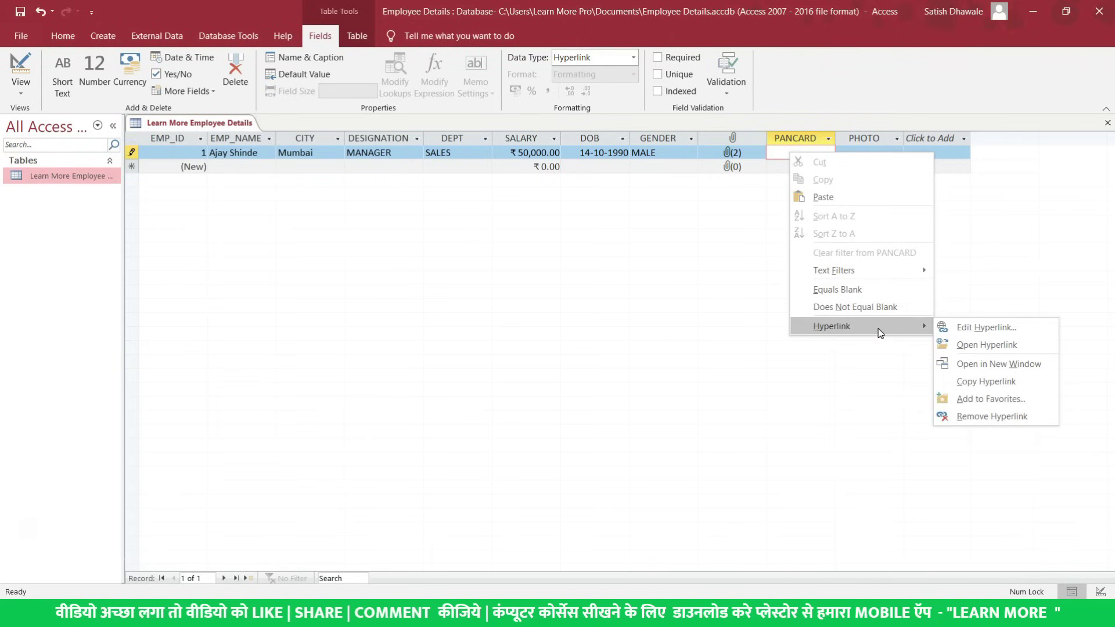
{"action": "left_click", "coordinate": [976, 328]}
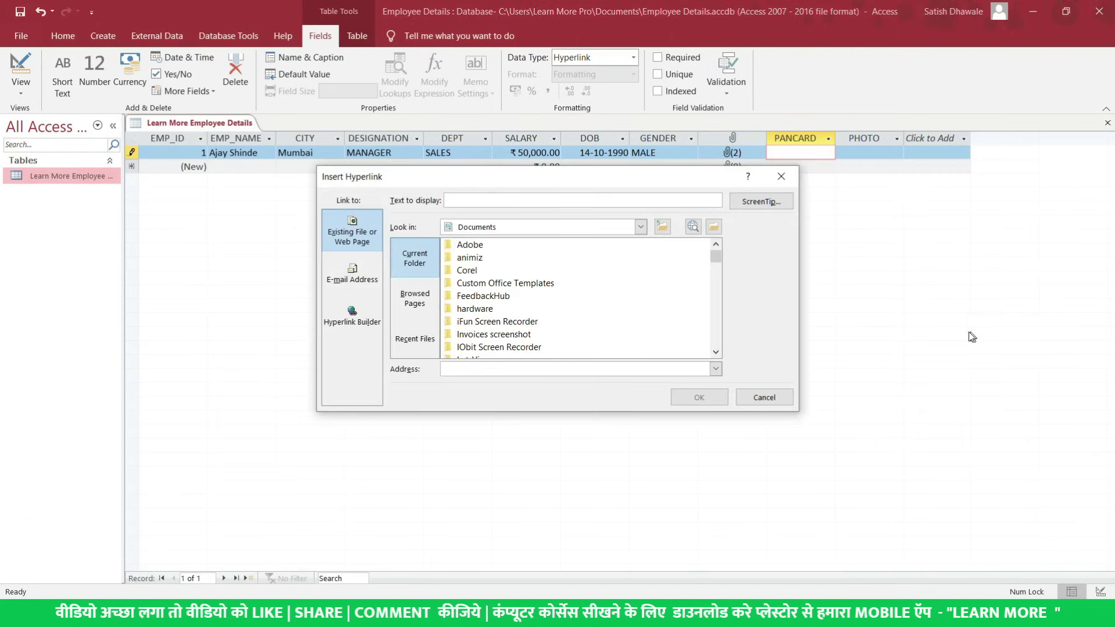
Link PANCARD to Screenshot (76).png in the Pictures folder.
{"action": "left_click_drag", "start_coordinate": [718, 256], "coordinate": [717, 329]}
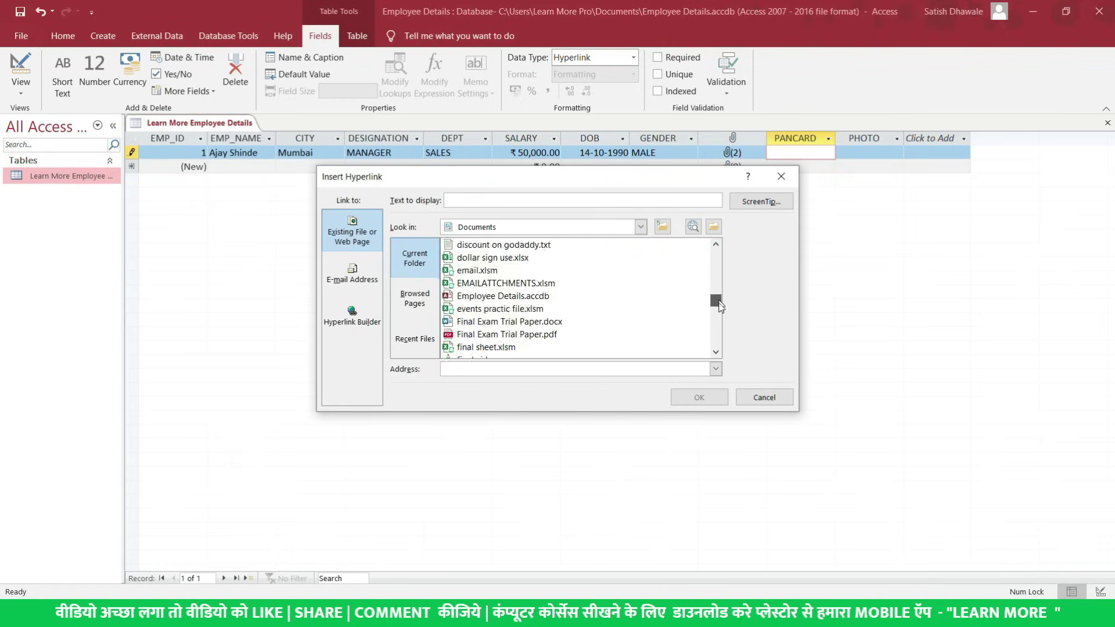
{"action": "scroll", "coordinate": [507, 314], "scroll_direction": "down", "scroll_amount": 5}
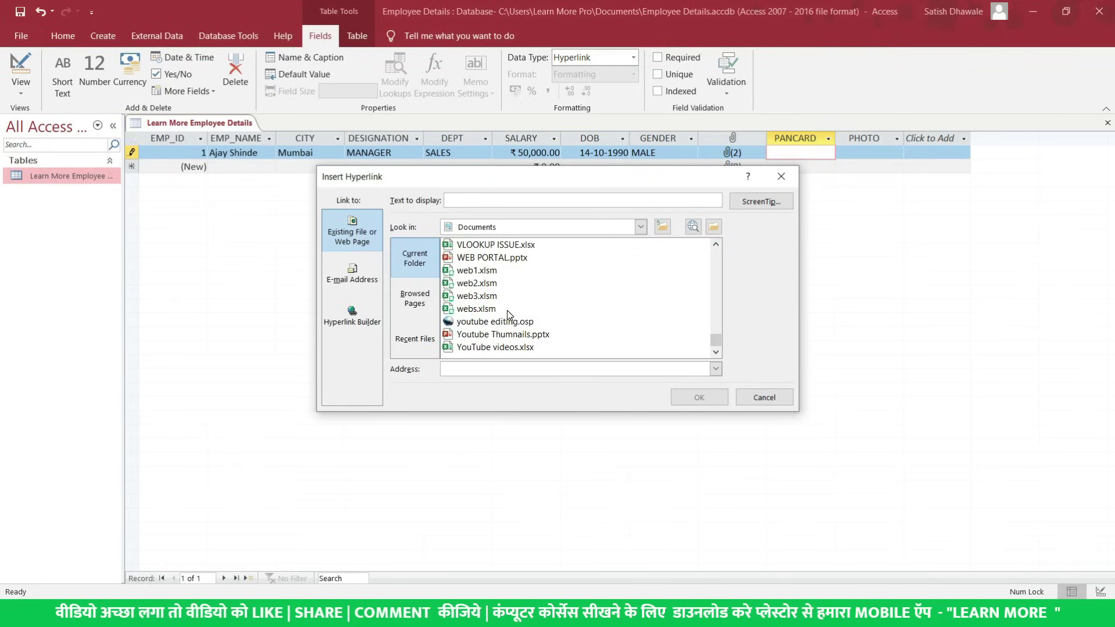
{"action": "scroll", "coordinate": [514, 331], "scroll_direction": "up", "scroll_amount": 5}
{"action": "left_click", "coordinate": [640, 226]}
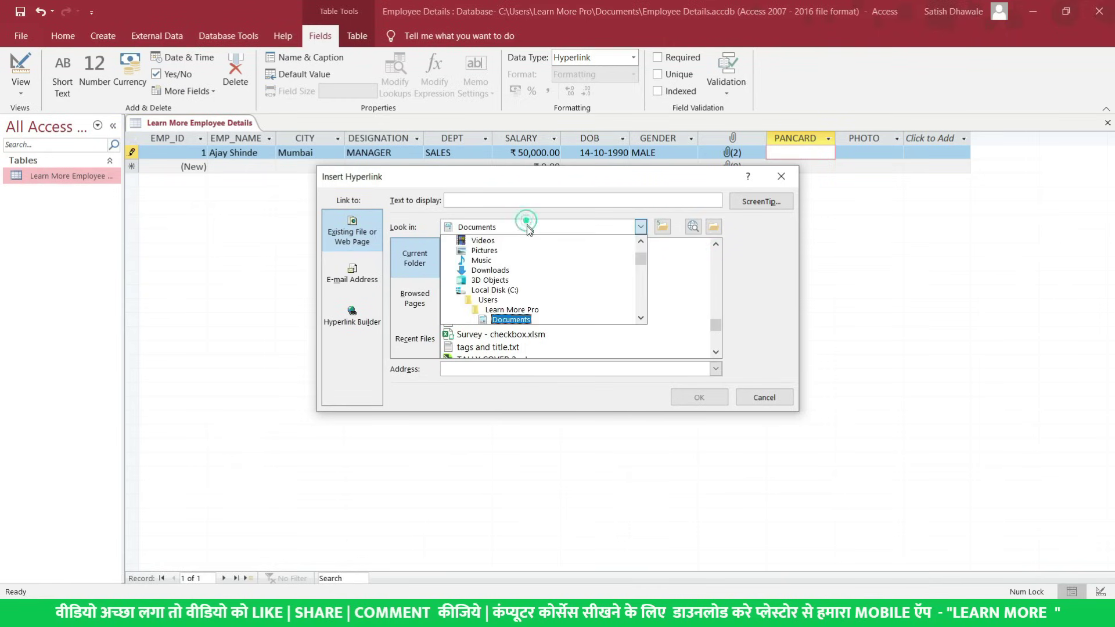
{"action": "left_click", "coordinate": [500, 254]}
{"action": "left_click", "coordinate": [507, 307]}
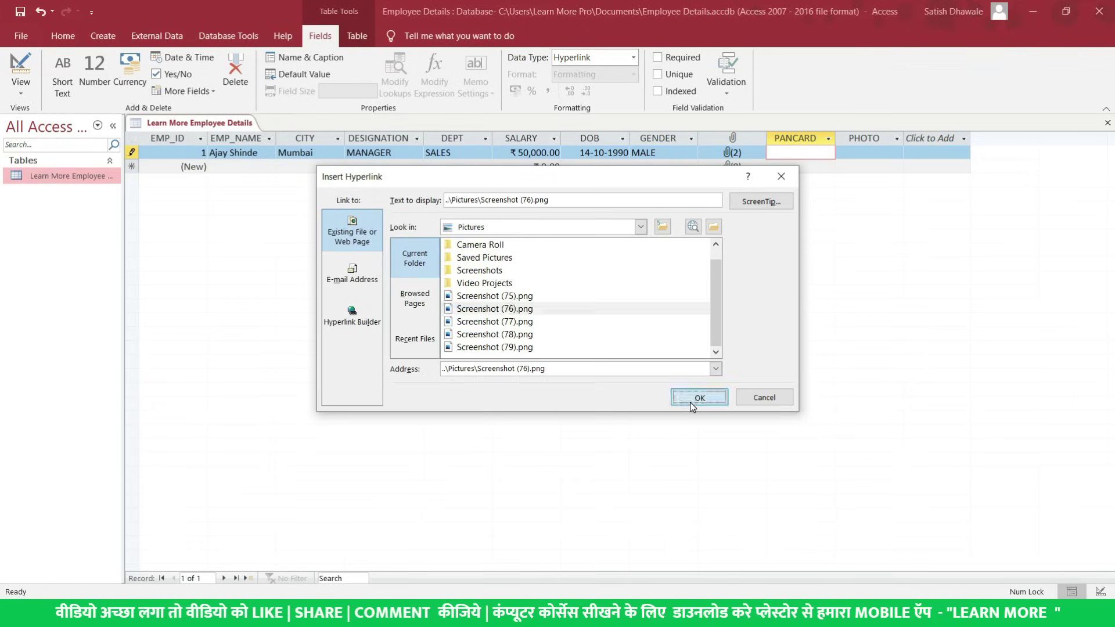
{"action": "left_click", "coordinate": [699, 397]}
Test the PANCARD link, declining to open the file, then move to the PHOTO cell.
{"action": "left_click", "coordinate": [800, 166]}
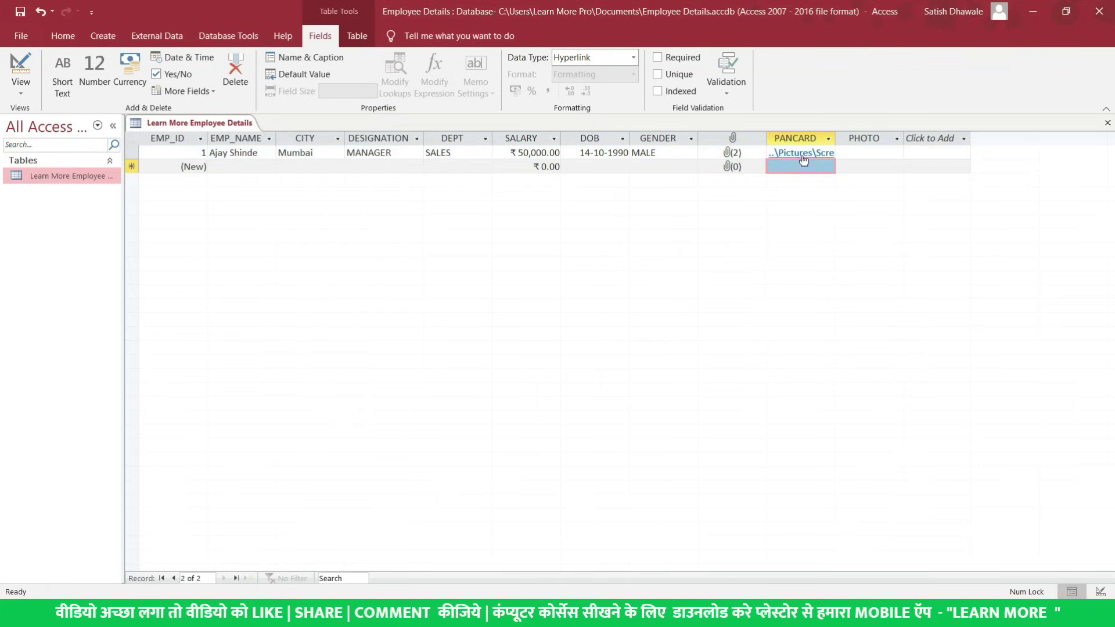
{"action": "left_click", "coordinate": [800, 154]}
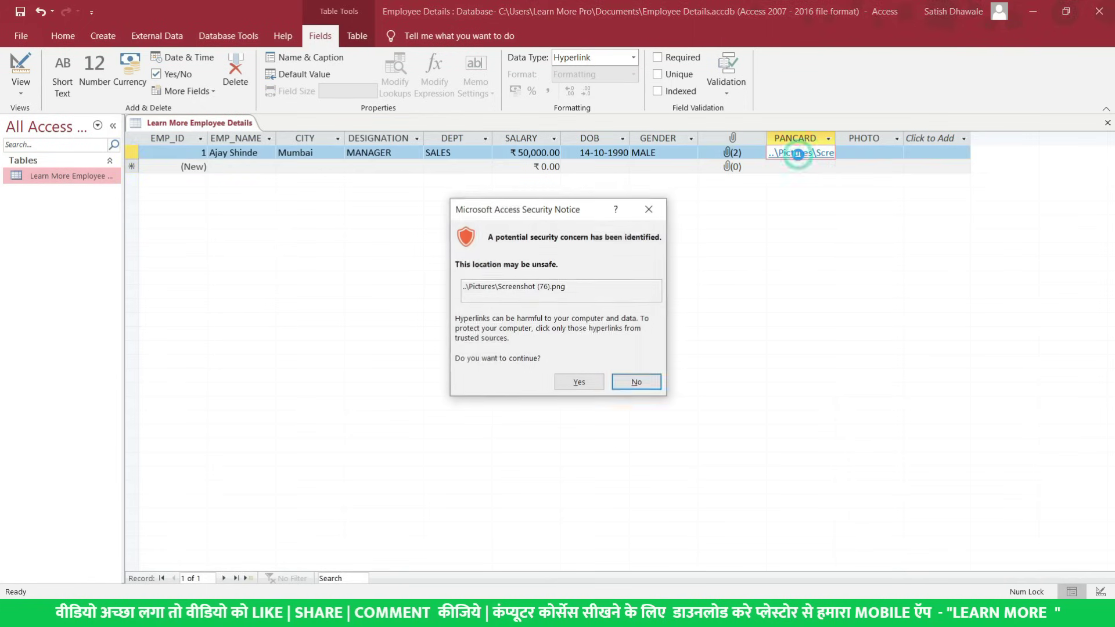
{"action": "left_click", "coordinate": [625, 387]}
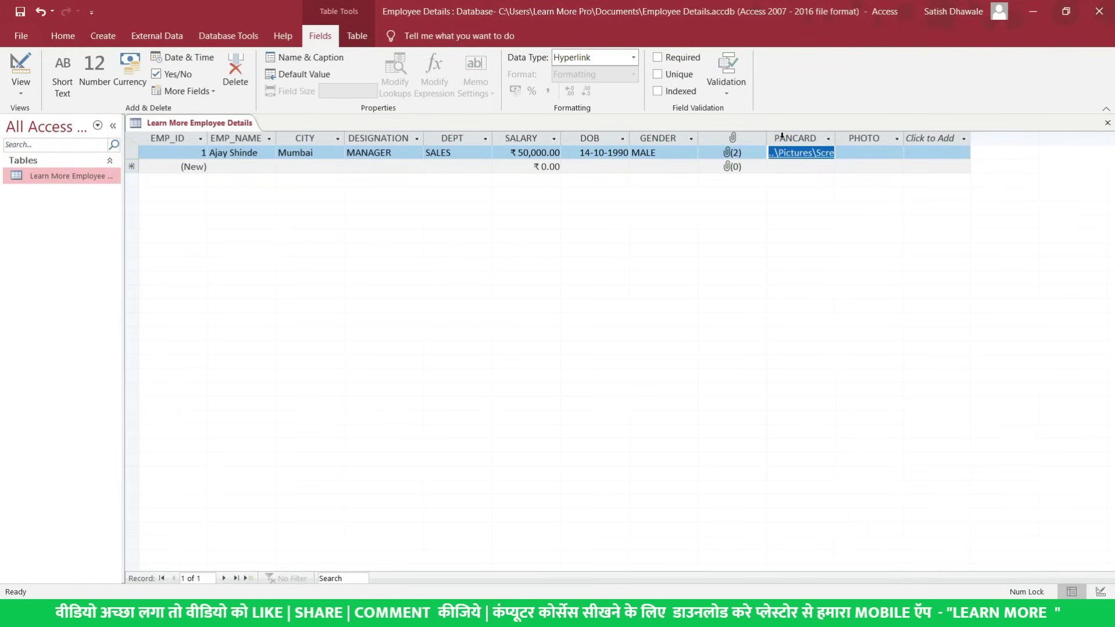
{"action": "left_click", "coordinate": [792, 164]}
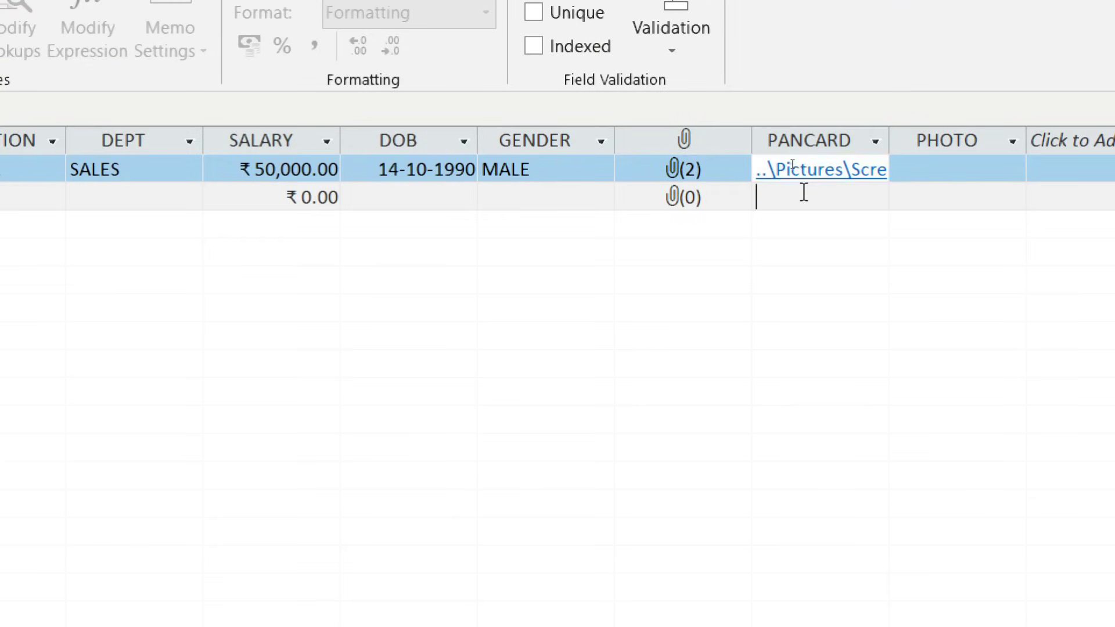
{"action": "right_click", "coordinate": [804, 191]}
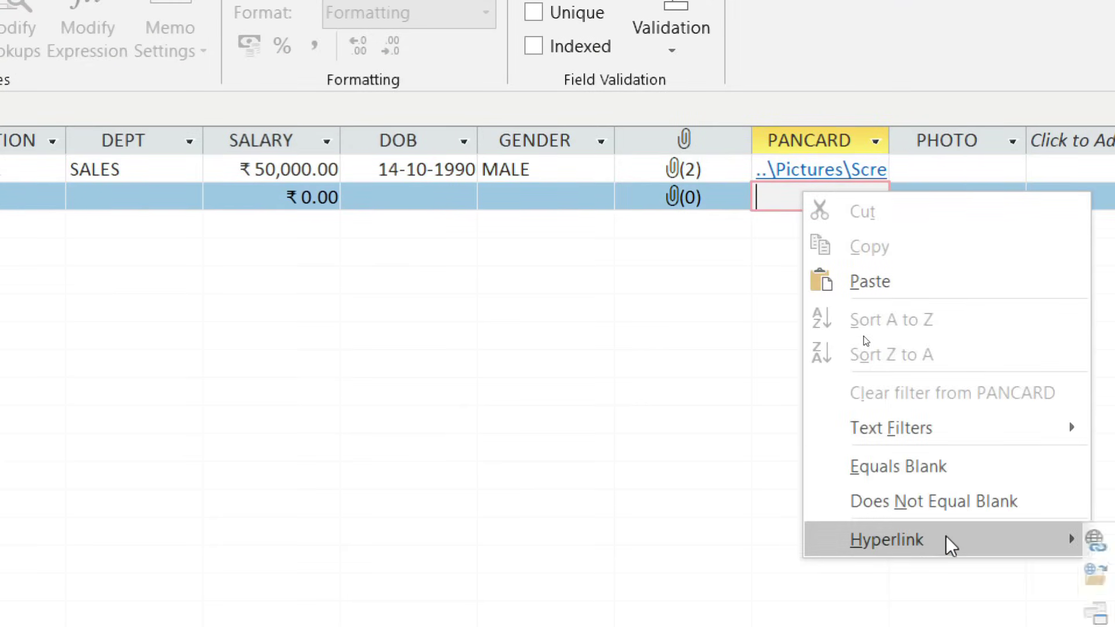
{"action": "left_click", "coordinate": [764, 199]}
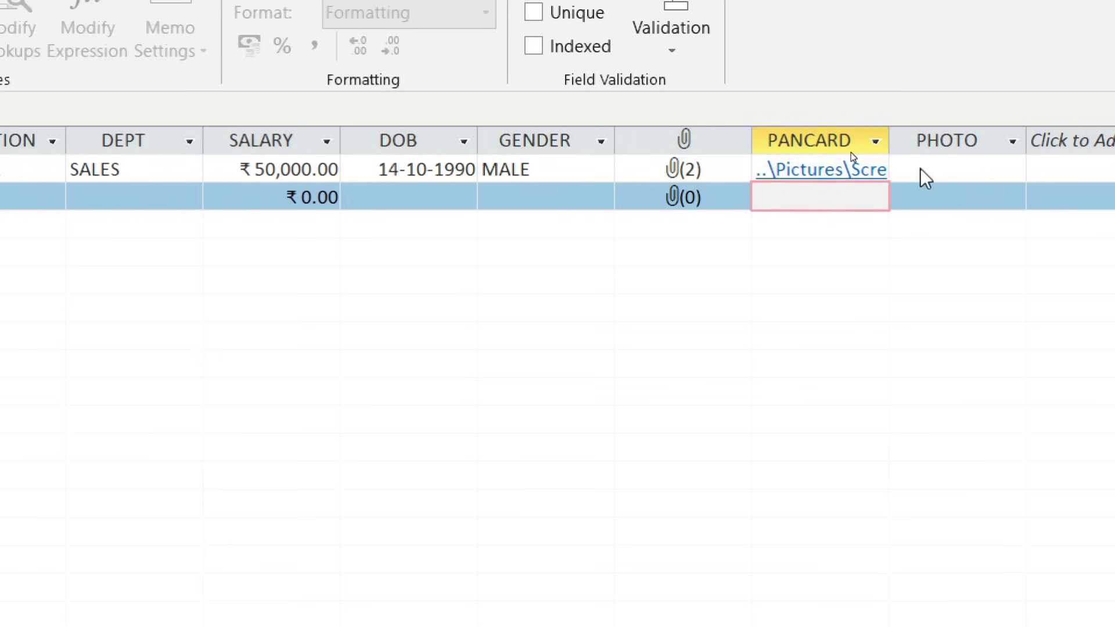
{"action": "left_click", "coordinate": [925, 177]}
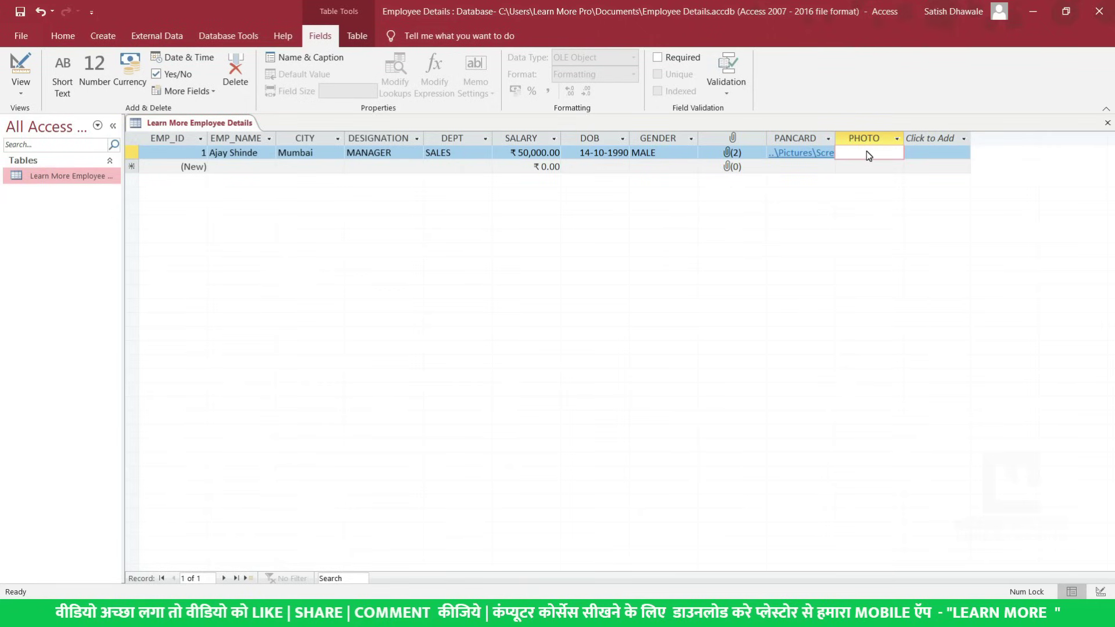
Start inserting an object into the PHOTO cell using Create from File.
{"action": "right_click", "coordinate": [866, 151]}
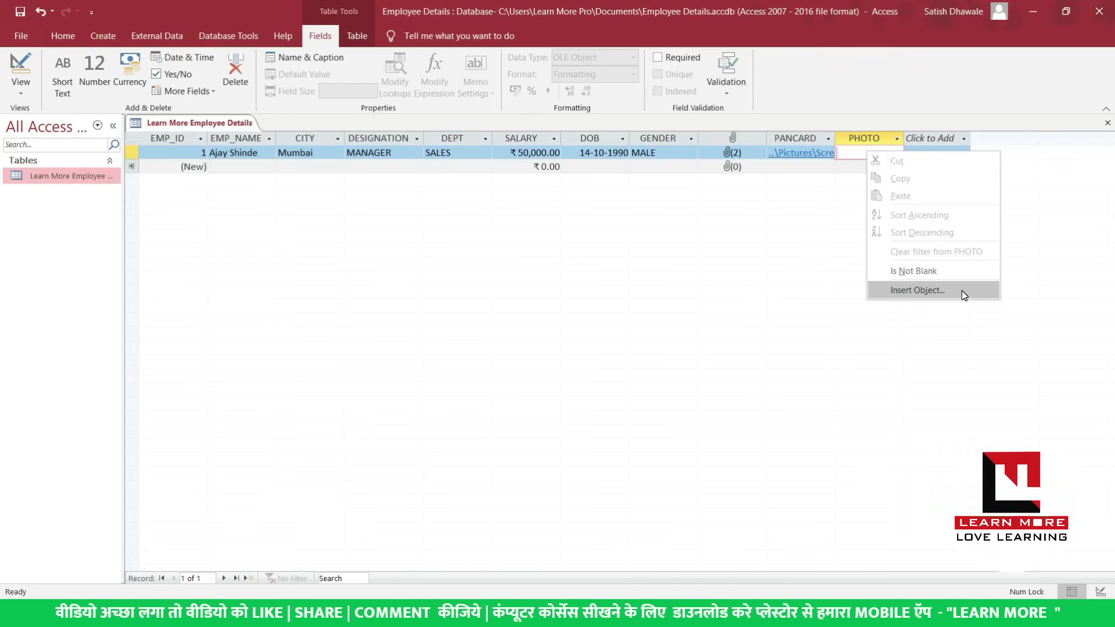
{"action": "left_click", "coordinate": [961, 290]}
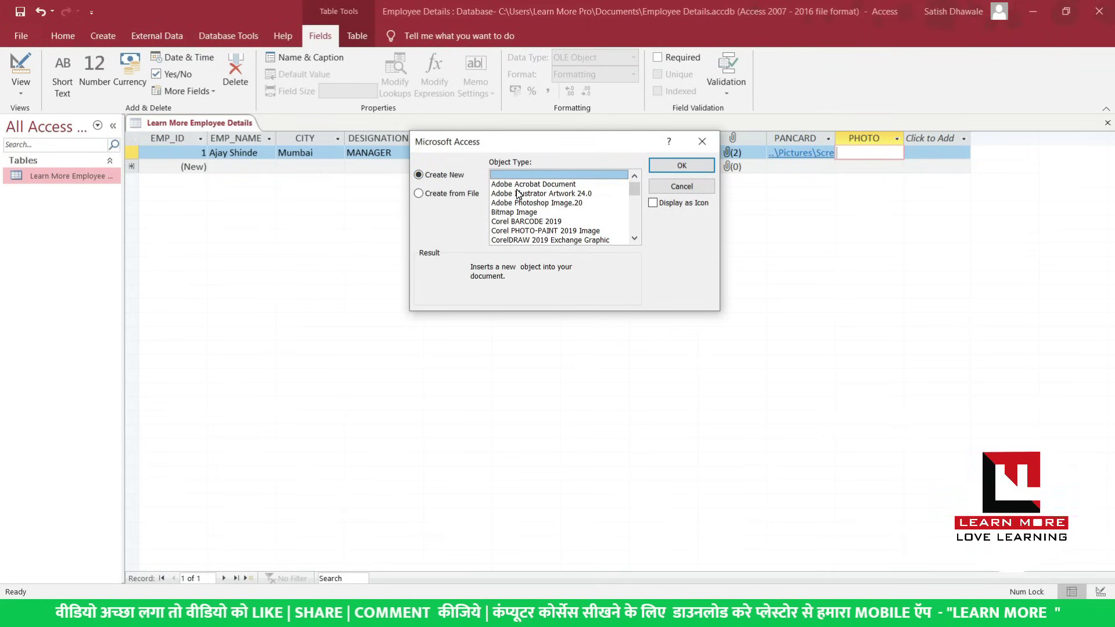
{"action": "scroll", "coordinate": [519, 204], "scroll_direction": "down", "scroll_amount": 5}
{"action": "left_click", "coordinate": [440, 196]}
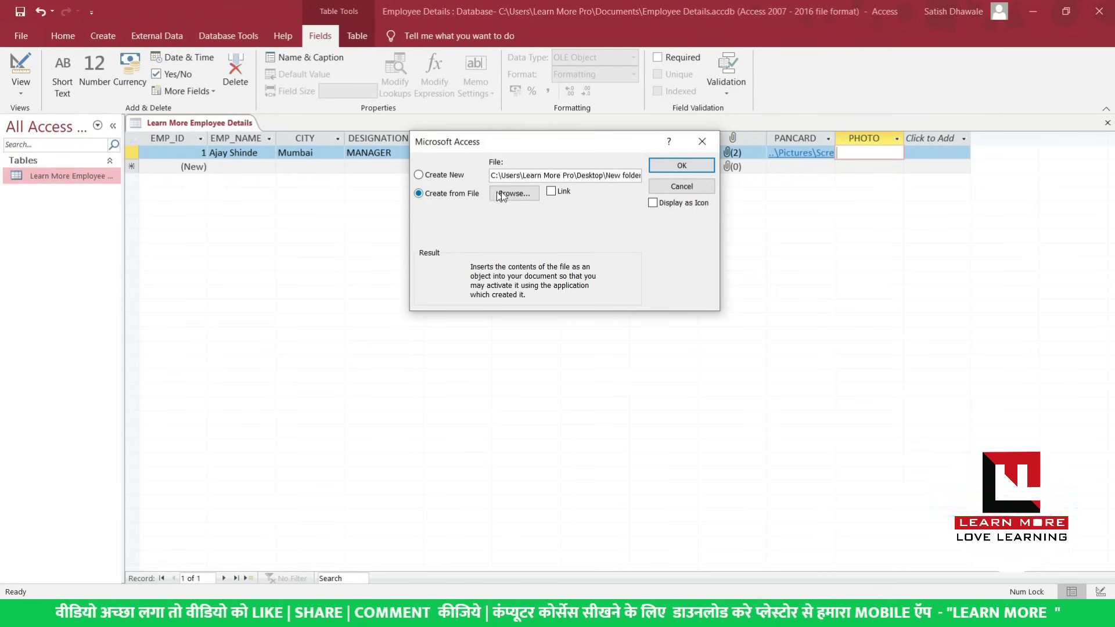
{"action": "left_click", "coordinate": [514, 193]}
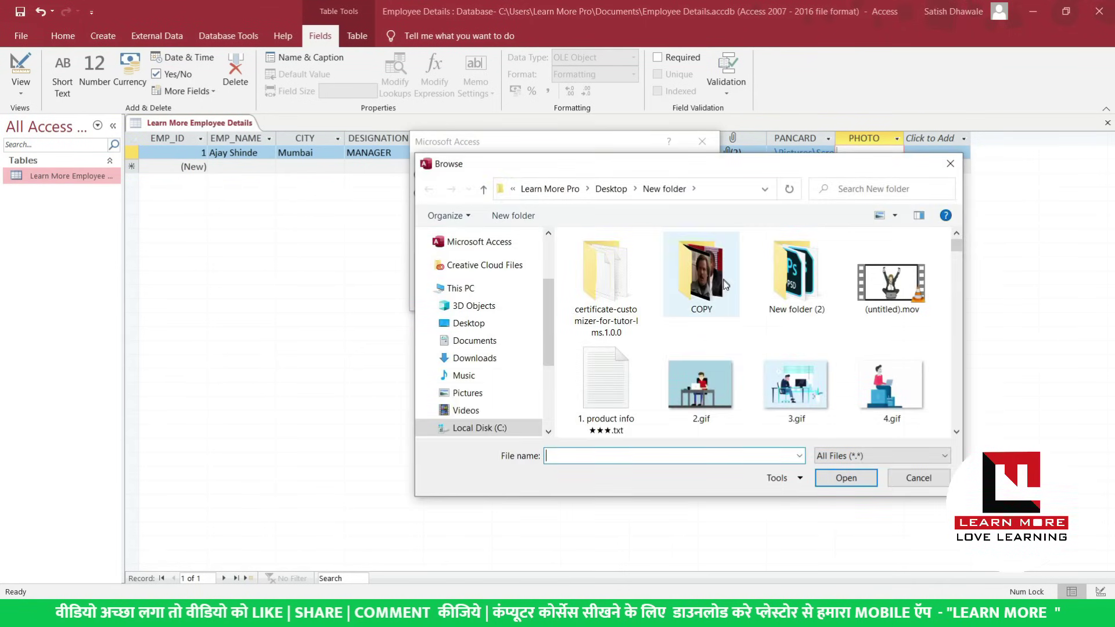
Browse to babbage.jpg and embed it as a Package in the PHOTO field.
{"action": "scroll", "coordinate": [832, 352], "scroll_direction": "down", "scroll_amount": 5}
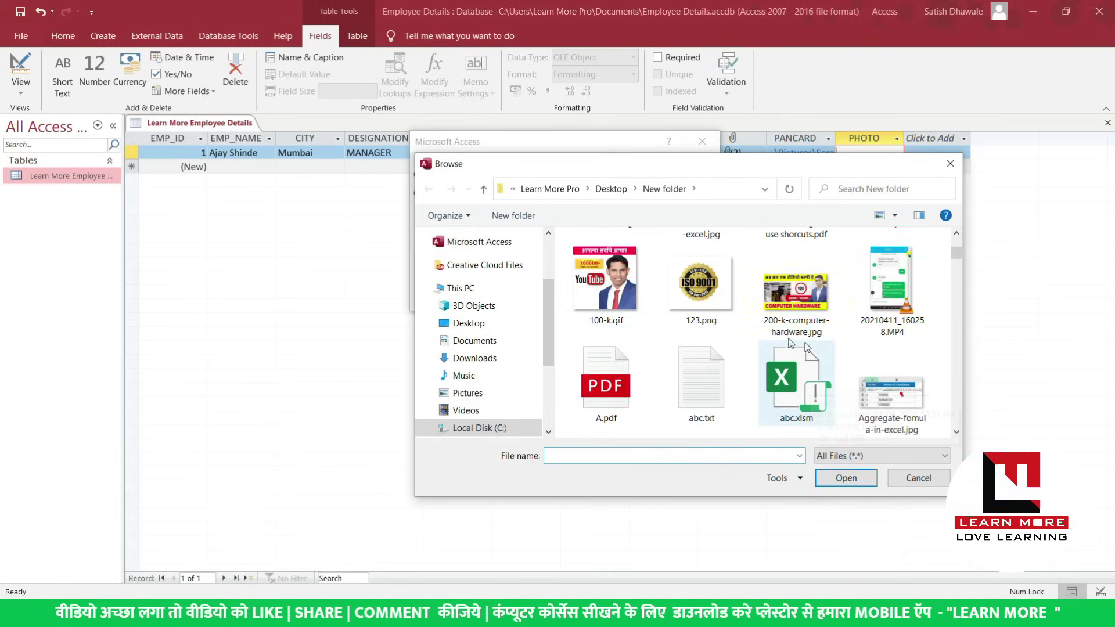
{"action": "left_click", "coordinate": [606, 281]}
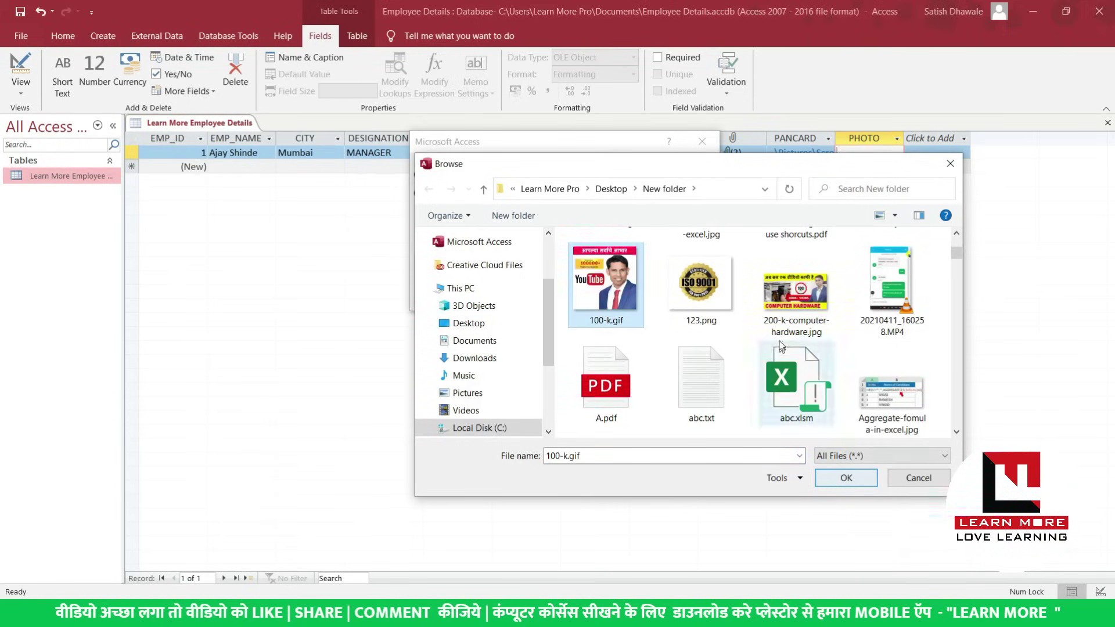
{"action": "scroll", "coordinate": [793, 386], "scroll_direction": "down", "scroll_amount": 5}
{"action": "scroll", "coordinate": [793, 387], "scroll_direction": "down", "scroll_amount": 3}
{"action": "scroll", "coordinate": [787, 383], "scroll_direction": "down", "scroll_amount": 3}
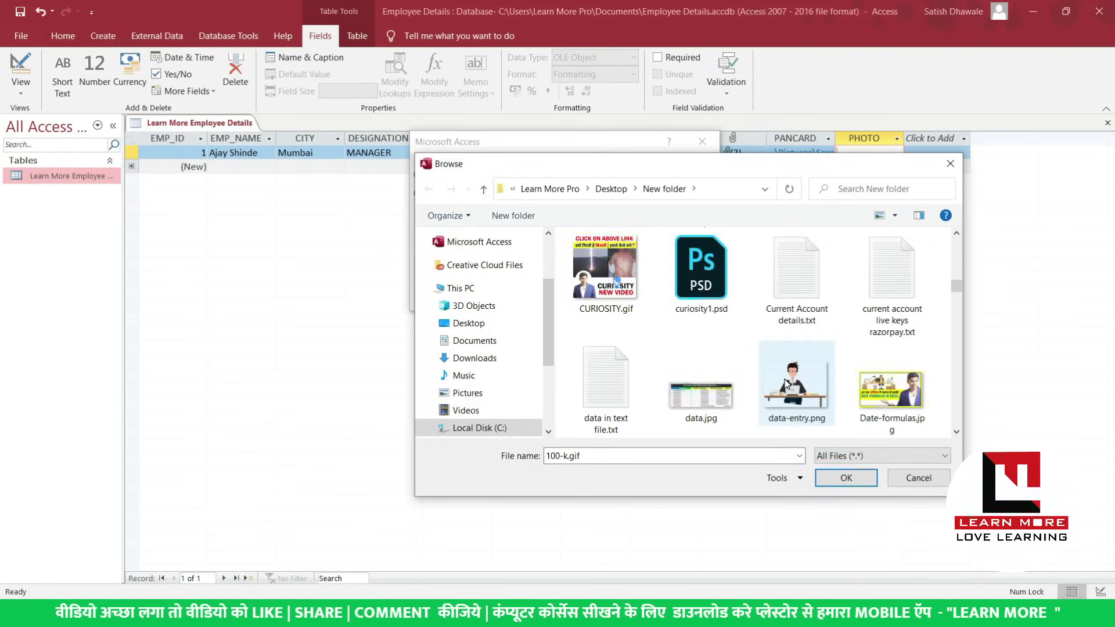
{"action": "scroll", "coordinate": [735, 367], "scroll_direction": "down", "scroll_amount": 3}
{"action": "scroll", "coordinate": [735, 367], "scroll_direction": "down", "scroll_amount": 3}
{"action": "scroll", "coordinate": [735, 367], "scroll_direction": "down", "scroll_amount": 3}
{"action": "scroll", "coordinate": [755, 366], "scroll_direction": "down", "scroll_amount": 3}
{"action": "scroll", "coordinate": [801, 359], "scroll_direction": "down", "scroll_amount": 3}
{"action": "scroll", "coordinate": [836, 354], "scroll_direction": "down", "scroll_amount": 2}
{"action": "scroll", "coordinate": [836, 354], "scroll_direction": "up", "scroll_amount": 10}
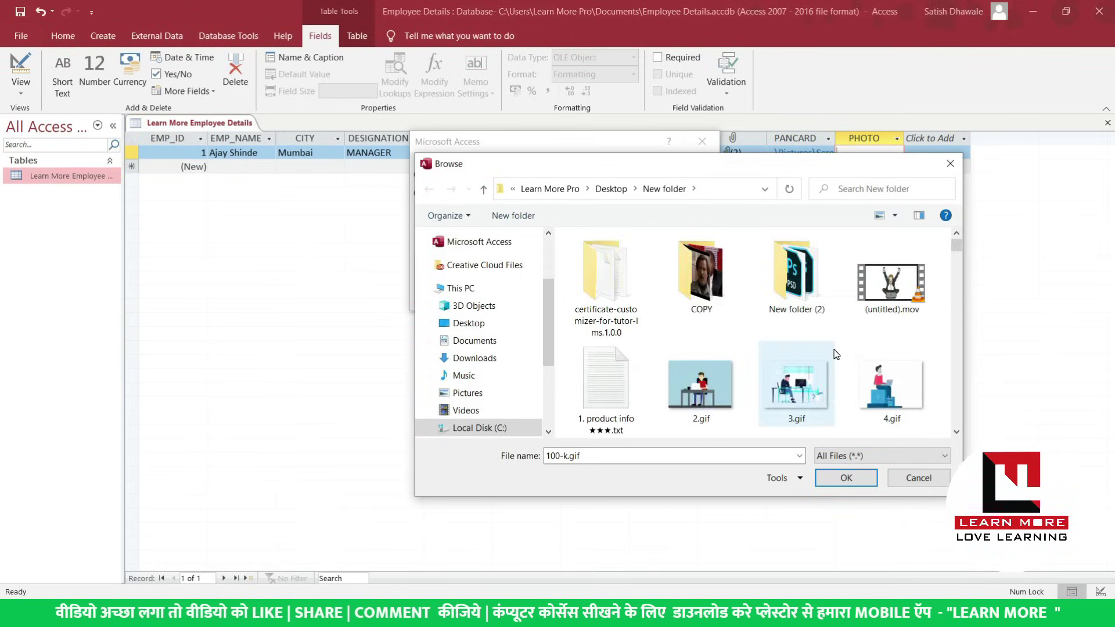
{"action": "scroll", "coordinate": [859, 366], "scroll_direction": "up", "scroll_amount": 6}
{"action": "left_click", "coordinate": [900, 383]}
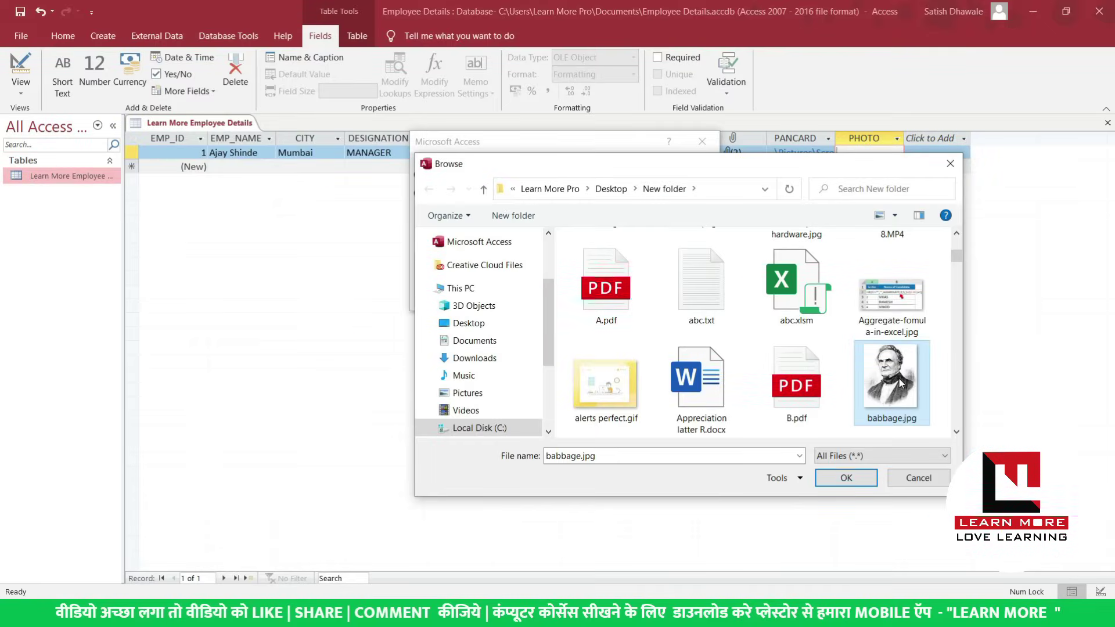
{"action": "left_click", "coordinate": [851, 482]}
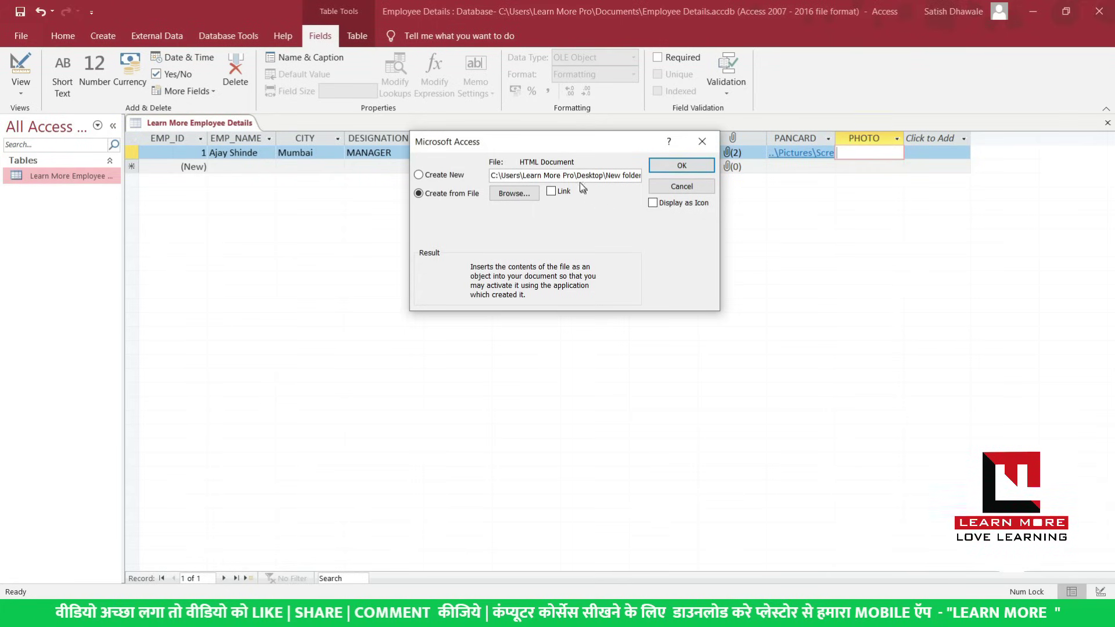
{"action": "left_click", "coordinate": [678, 169]}
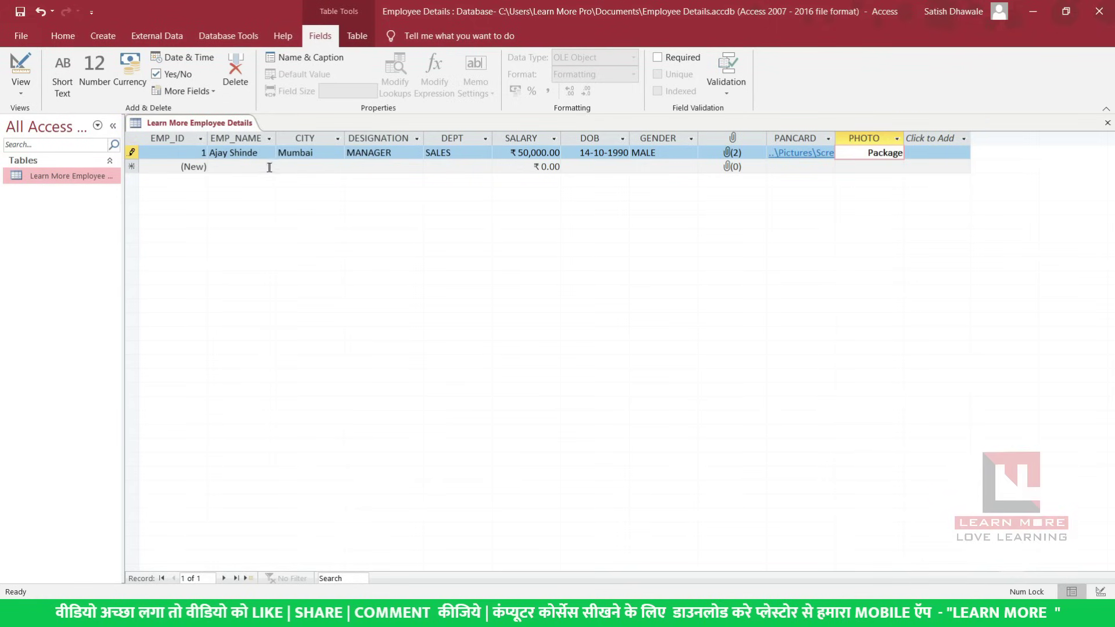
{"action": "left_click", "coordinate": [191, 167]}
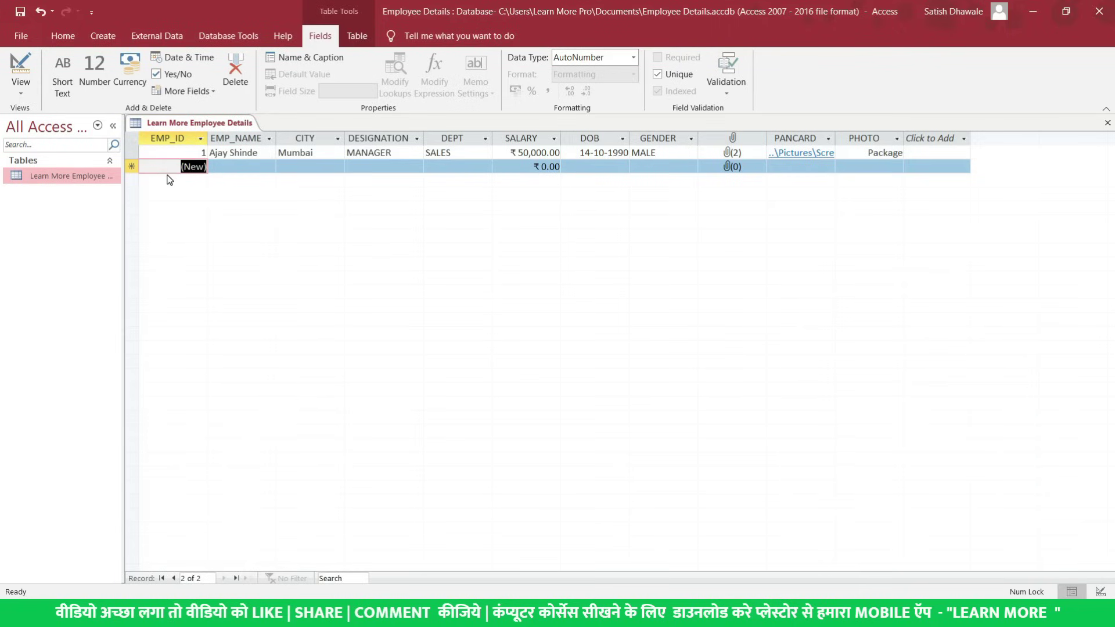
{"action": "key", "text": "Tab"}
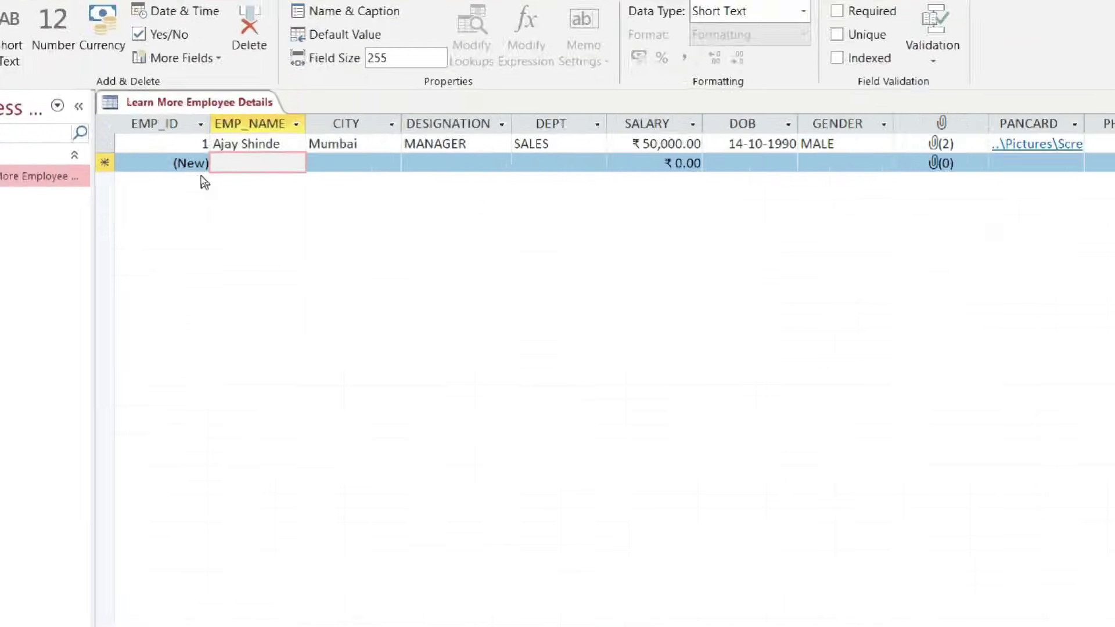
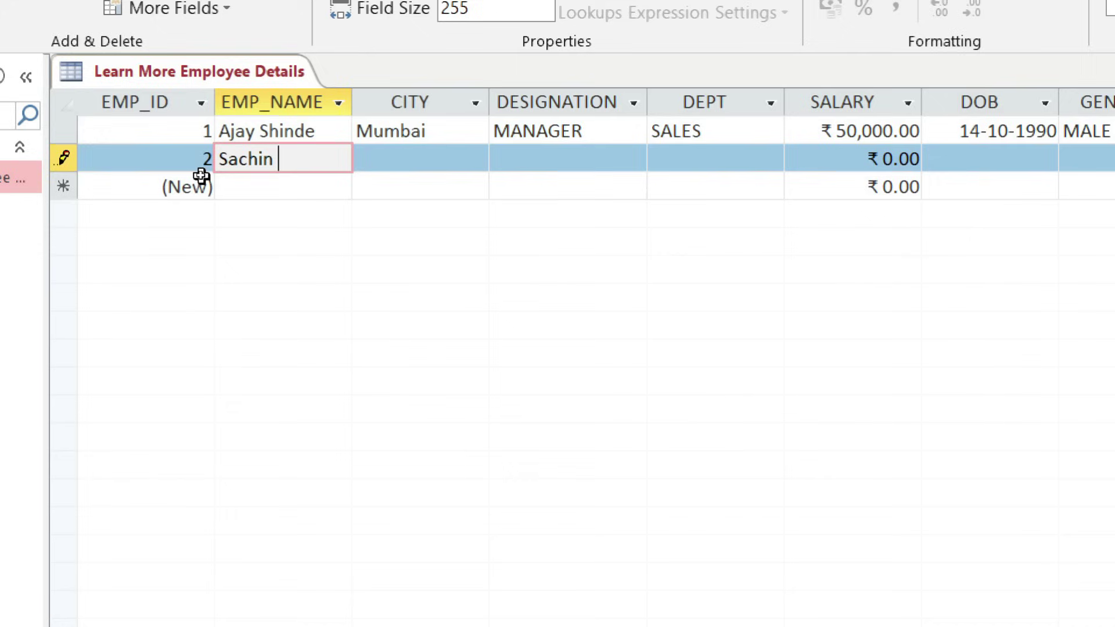
{"action": "key", "text": "Tab"}
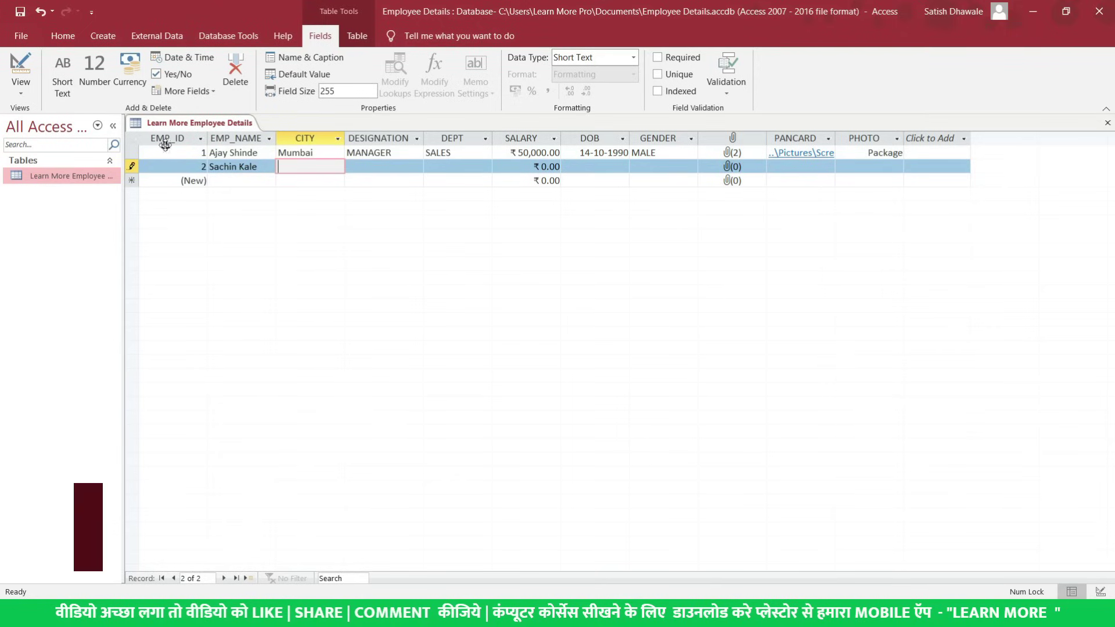
{"action": "left_click", "coordinate": [169, 137]}
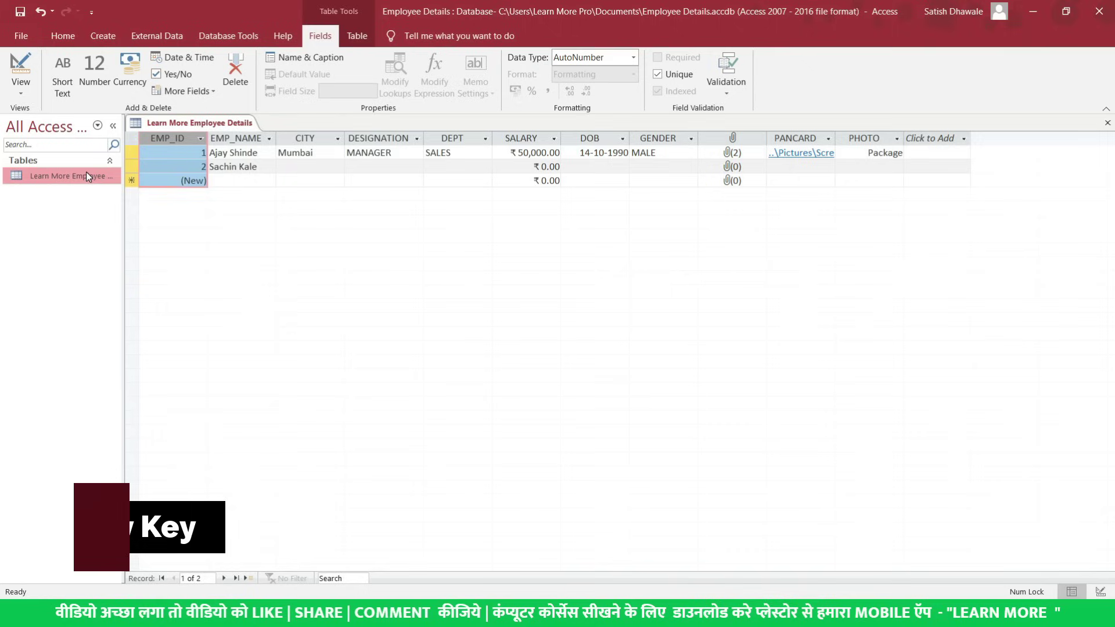
Reopen the Learn More Employee Details table in Design View and bring up CITY's row options.
{"action": "right_click", "coordinate": [73, 180]}
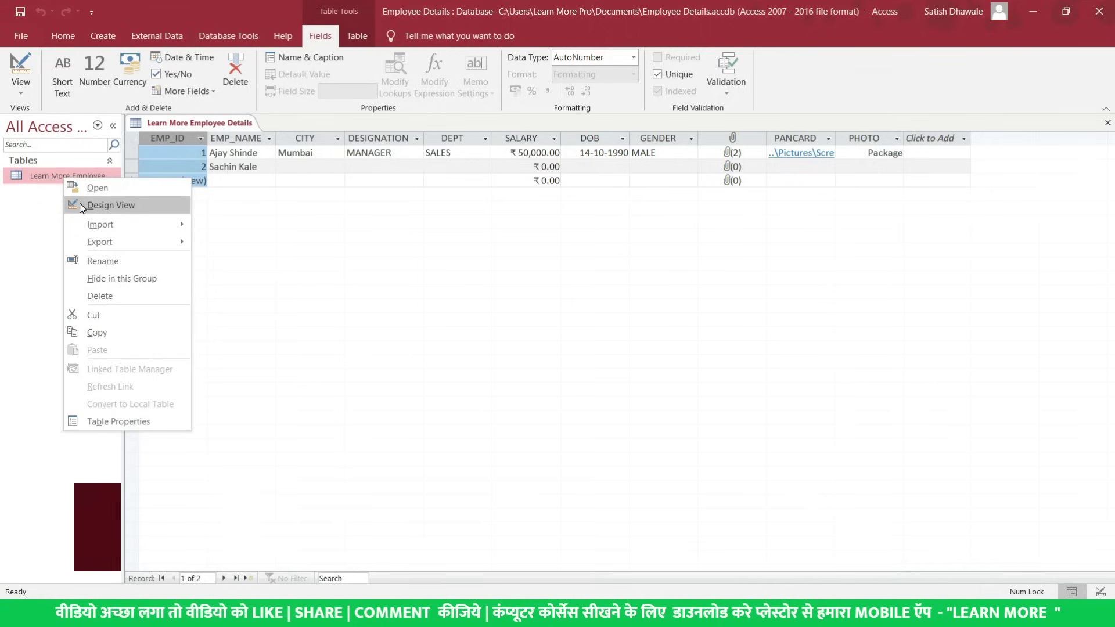
{"action": "left_click", "coordinate": [84, 209]}
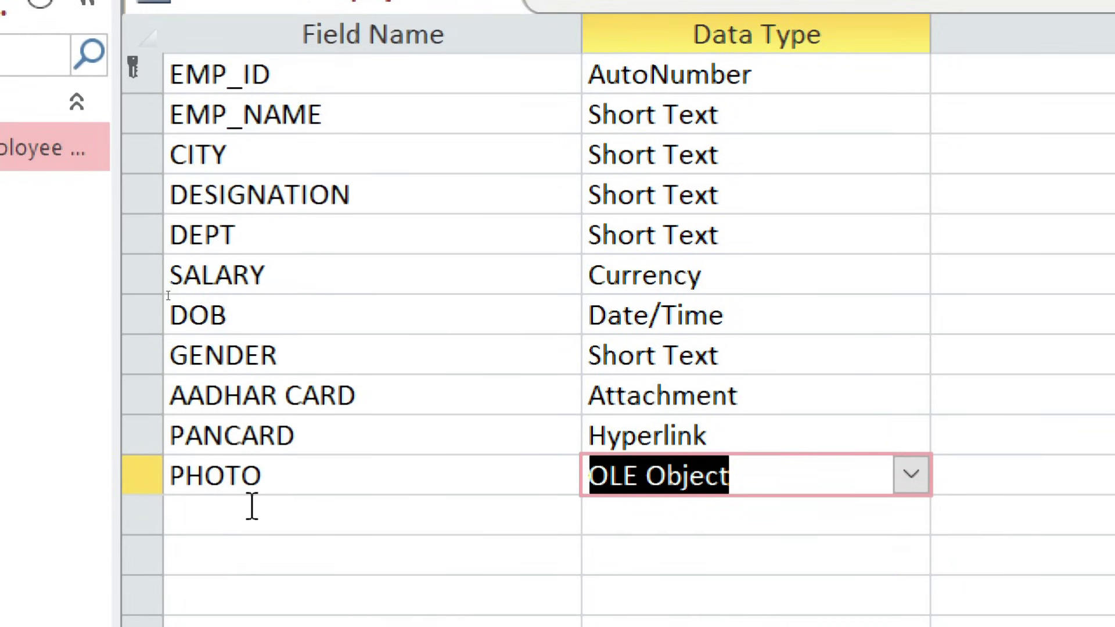
{"action": "left_click", "coordinate": [142, 238]}
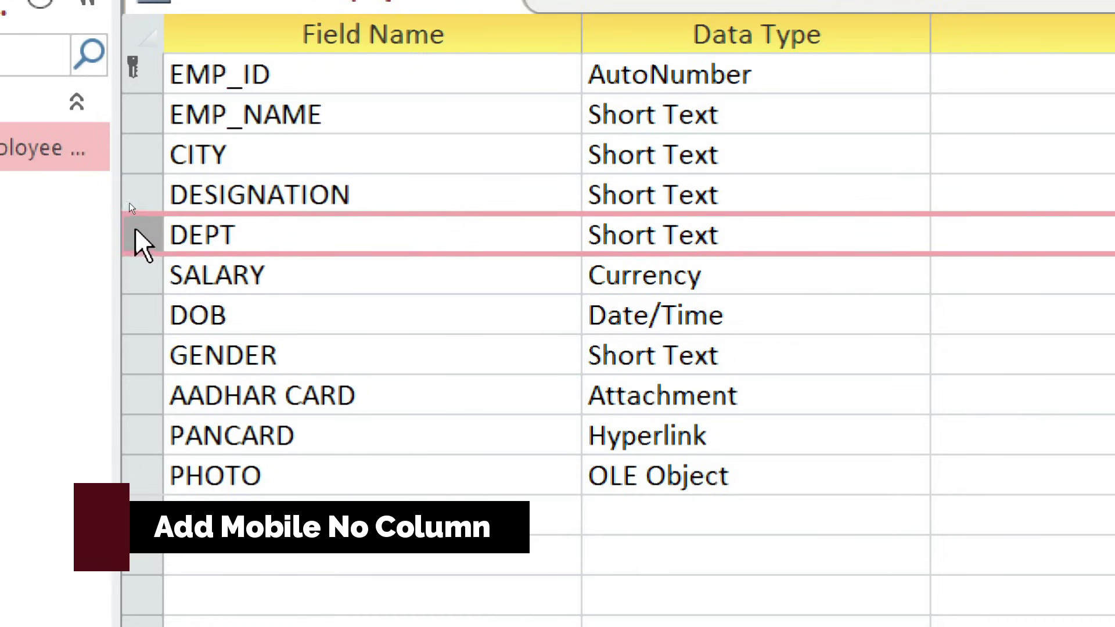
{"action": "left_click", "coordinate": [130, 190]}
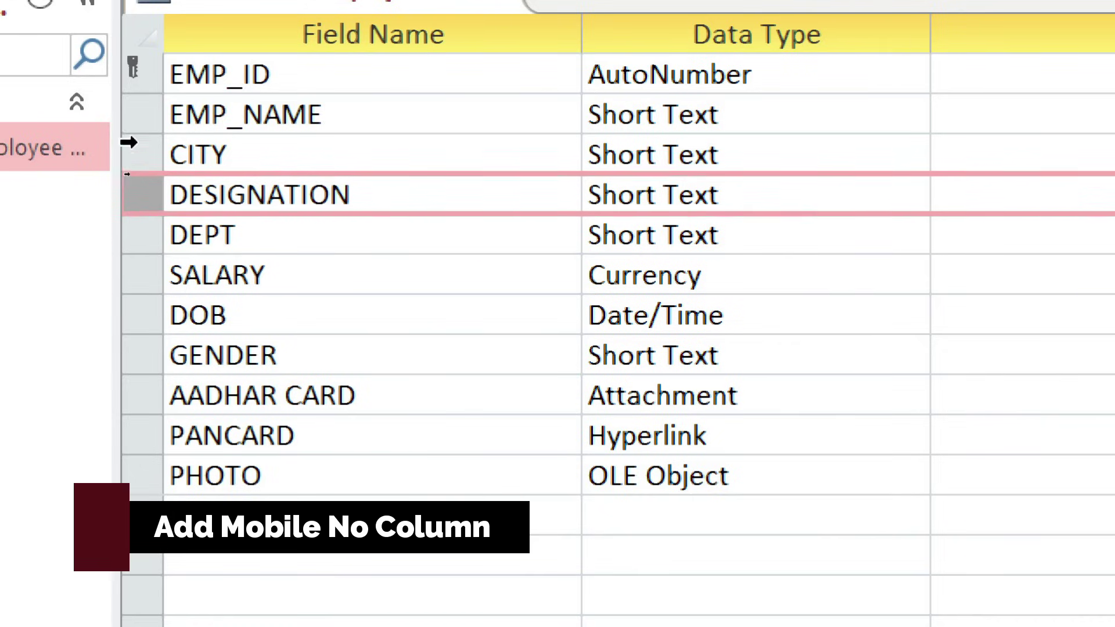
{"action": "left_click", "coordinate": [129, 152]}
{"action": "right_click", "coordinate": [140, 155]}
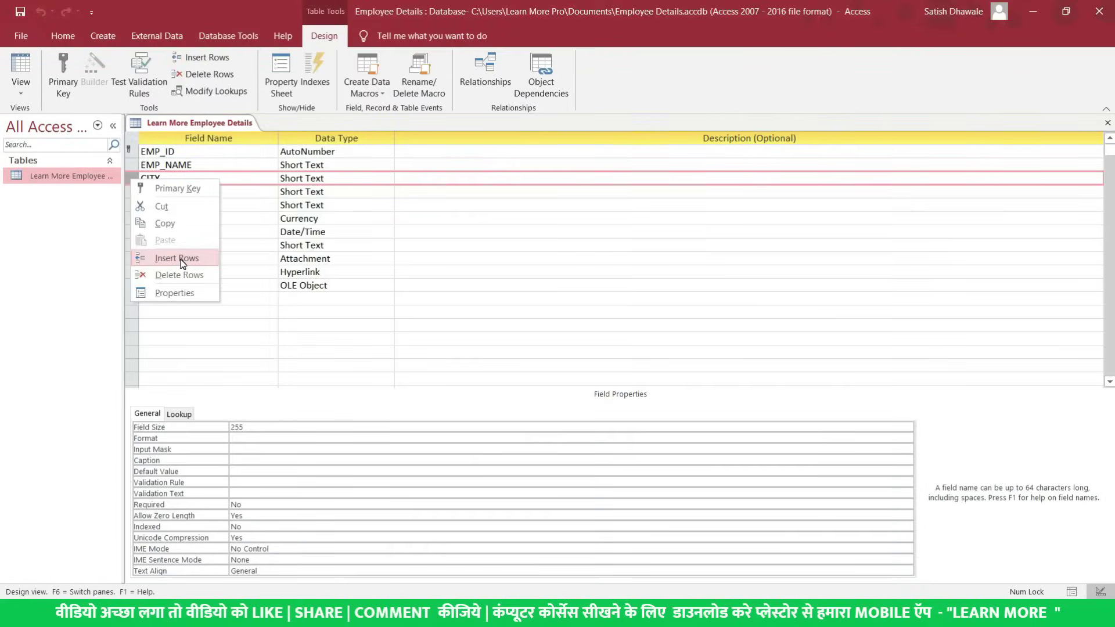
Insert a new field named MOBILE NO with data type Large Number above CITY.
{"action": "left_click", "coordinate": [177, 259]}
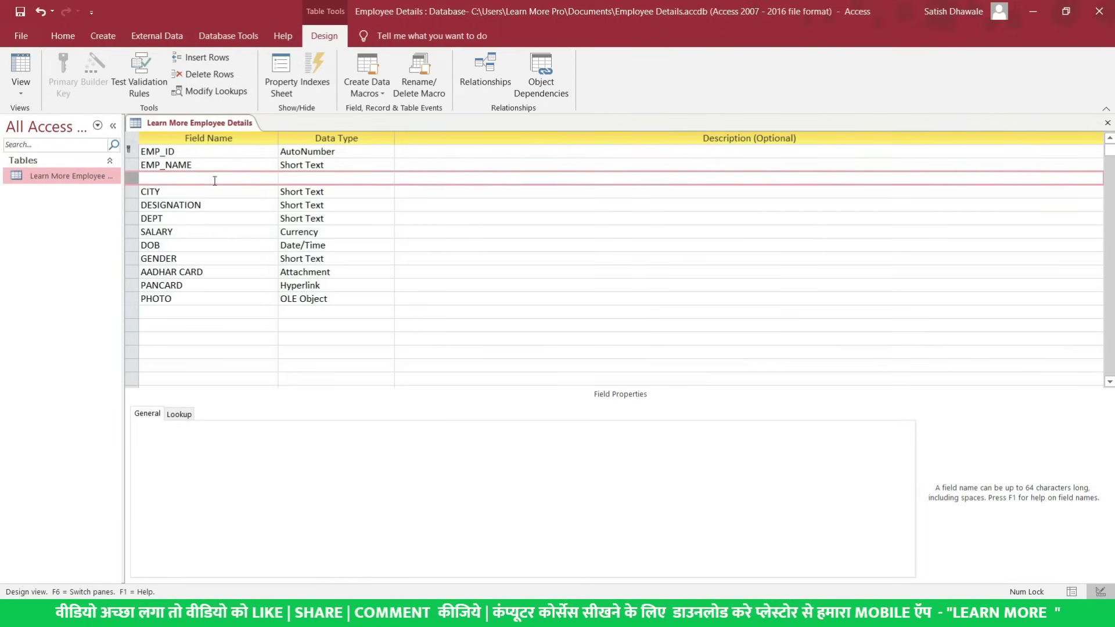
{"action": "left_click", "coordinate": [174, 178]}
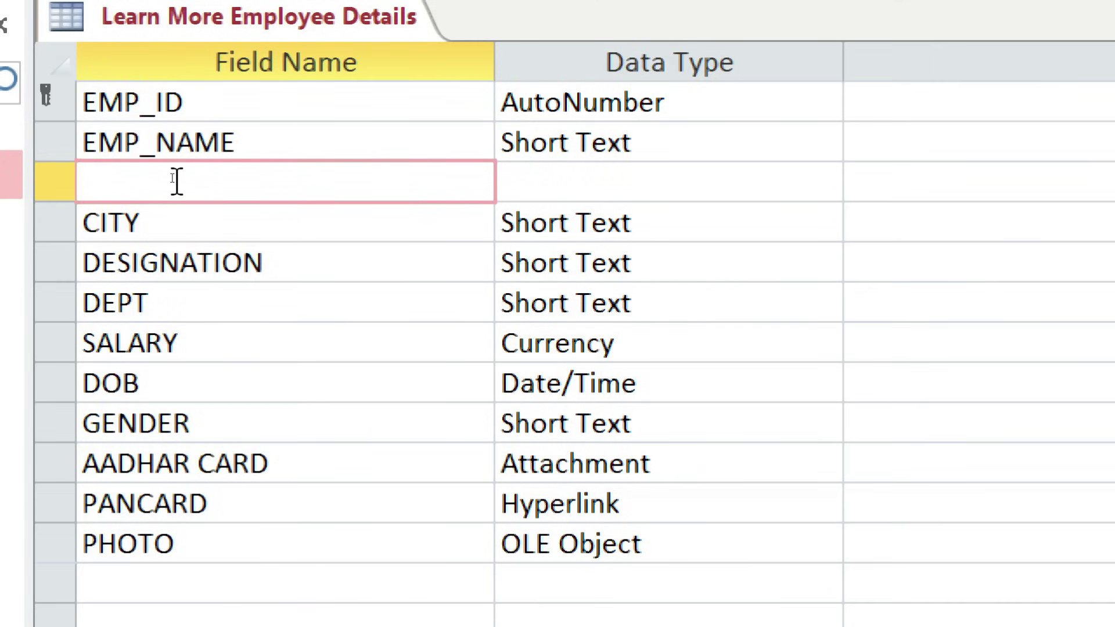
{"action": "type", "text": "mo"}
{"action": "key", "text": "BackSpace"}
{"action": "key", "text": "BackSpace"}
{"action": "type", "text": "MOBILE NO"}
{"action": "key", "text": "Tab"}
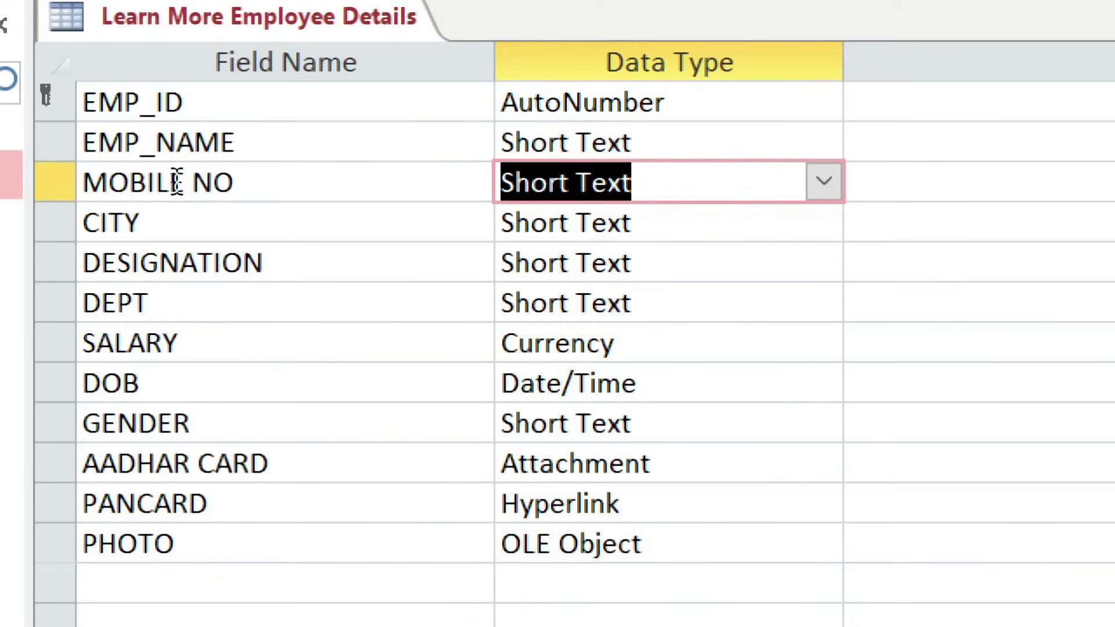
{"action": "left_click", "coordinate": [822, 183]}
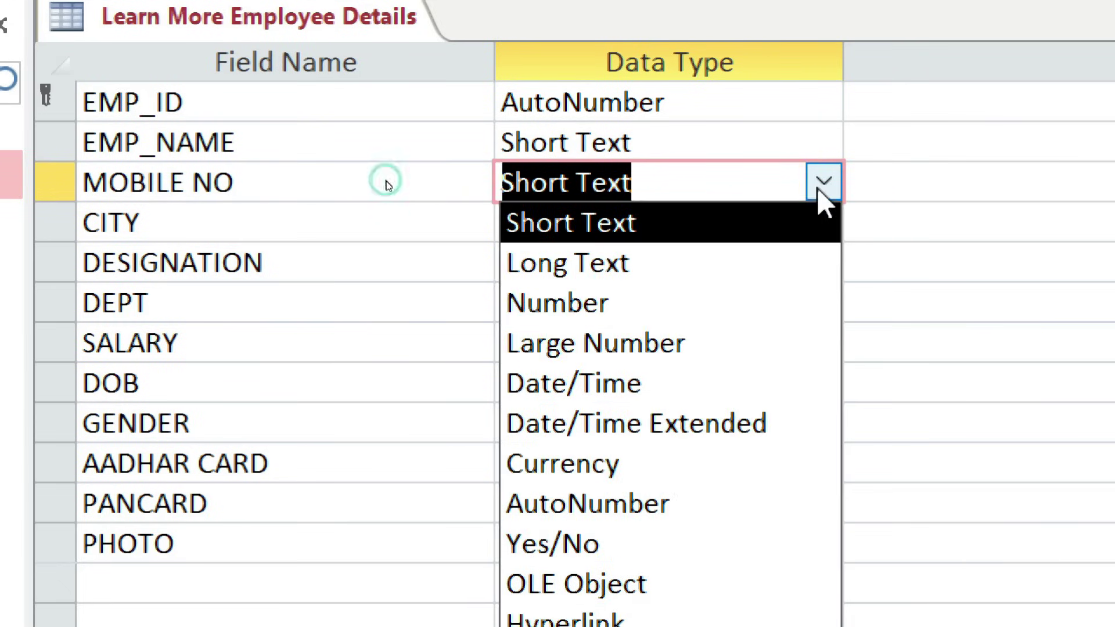
{"action": "left_click", "coordinate": [722, 347]}
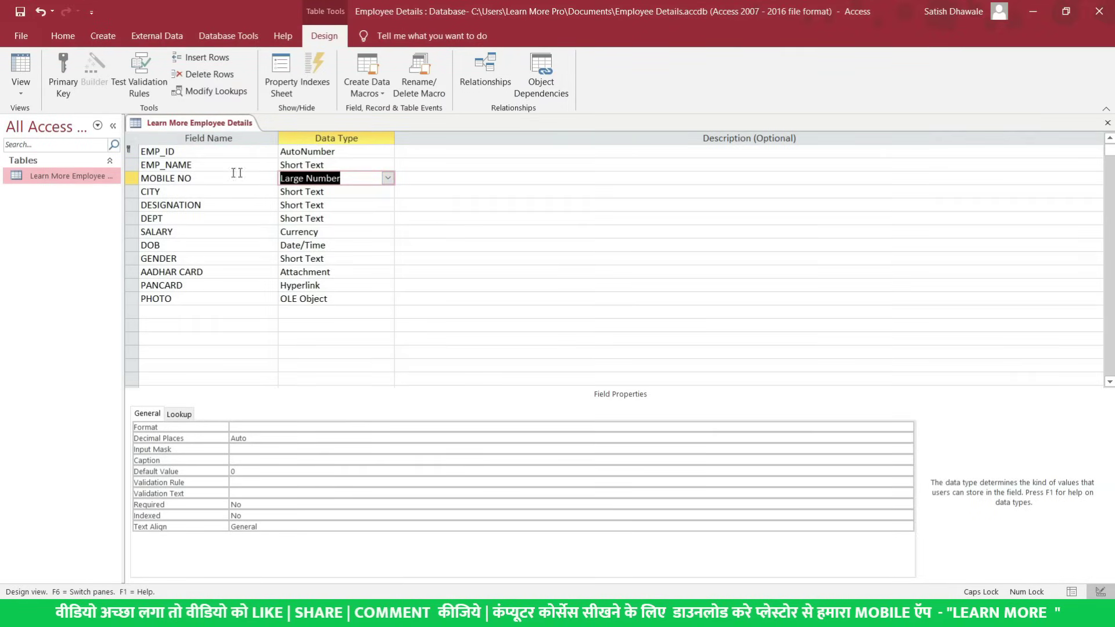
{"action": "left_click", "coordinate": [130, 181]}
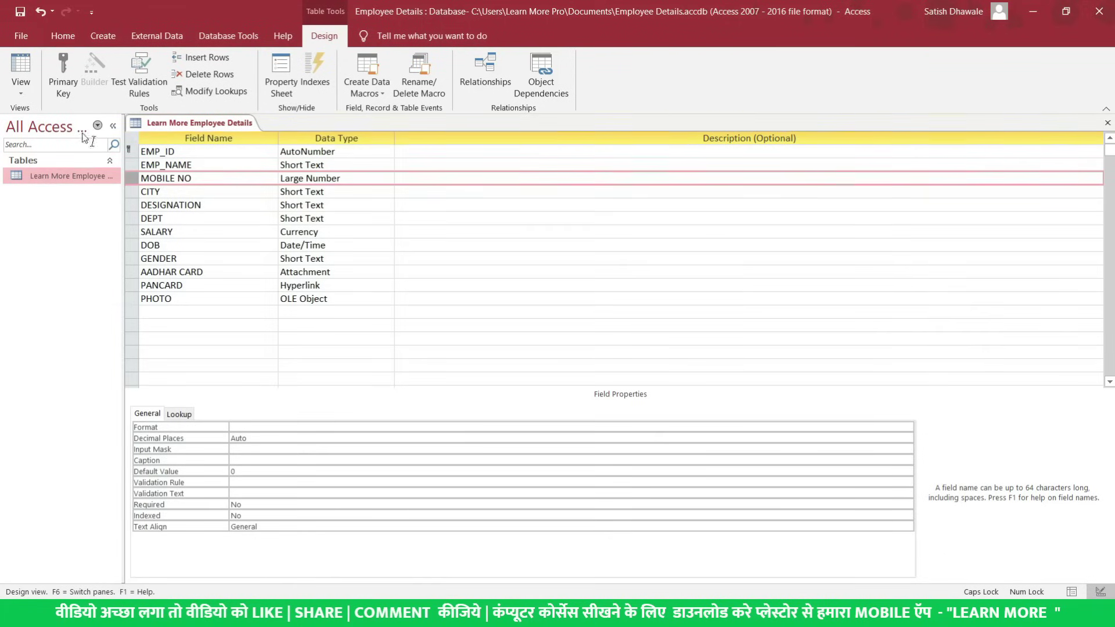
Set MOBILE NO as primary key and try saving; dismiss the Null-value errors.
{"action": "left_click", "coordinate": [68, 86]}
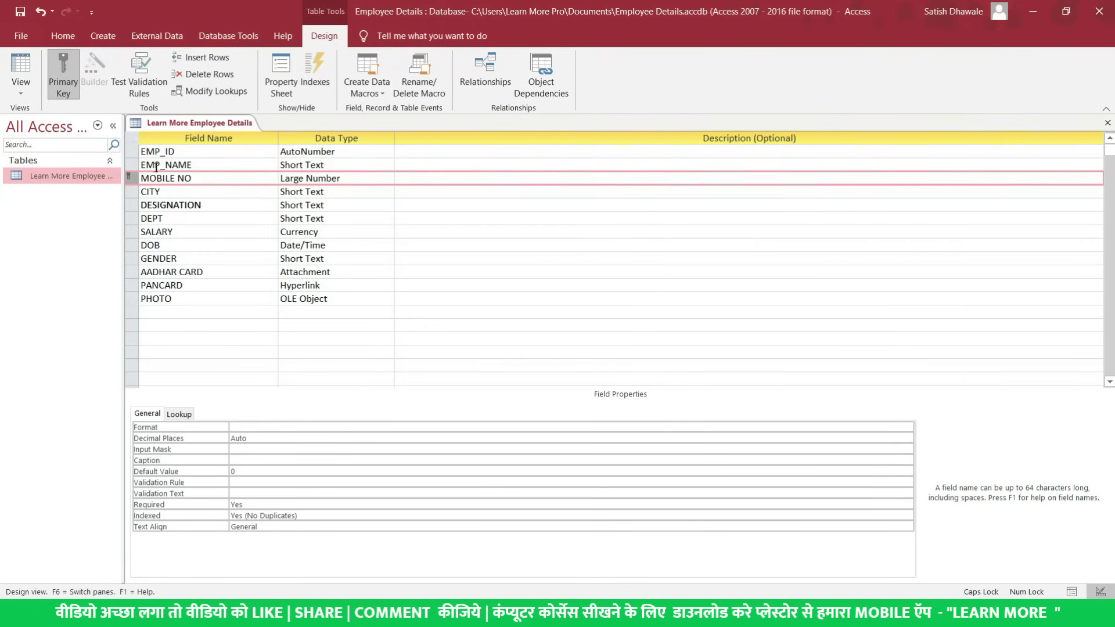
{"action": "left_click", "coordinate": [20, 90]}
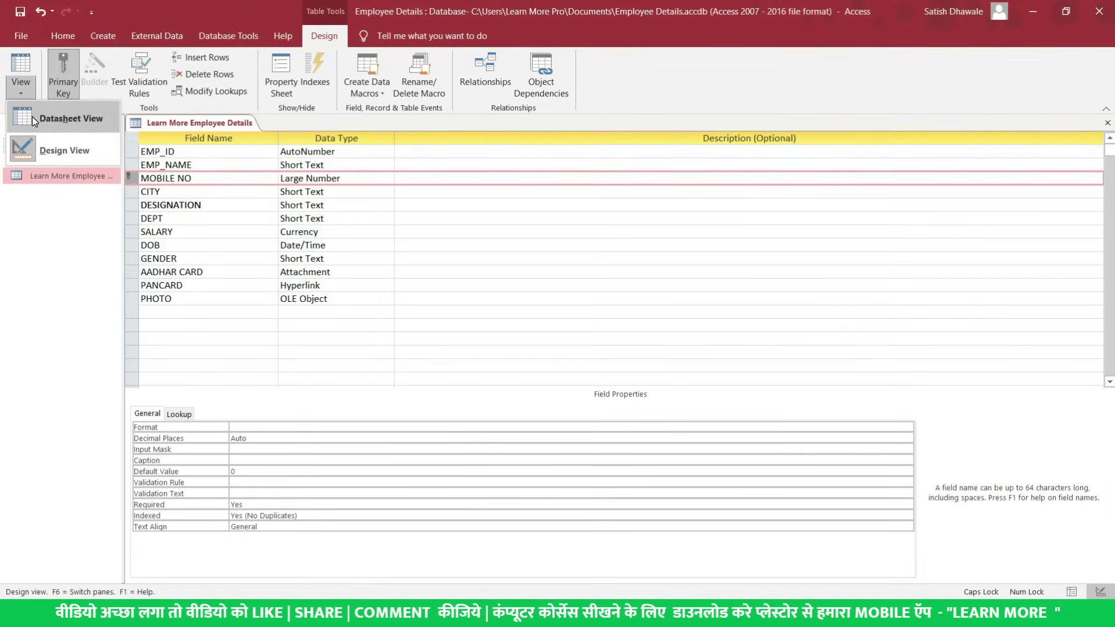
{"action": "left_click", "coordinate": [33, 119]}
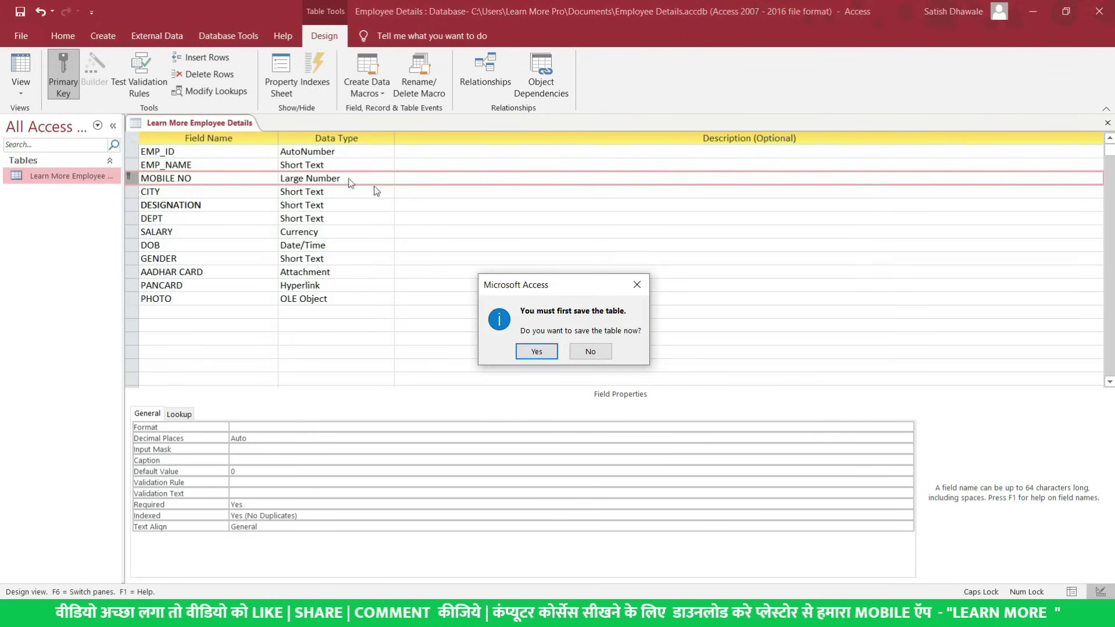
{"action": "left_click", "coordinate": [537, 351]}
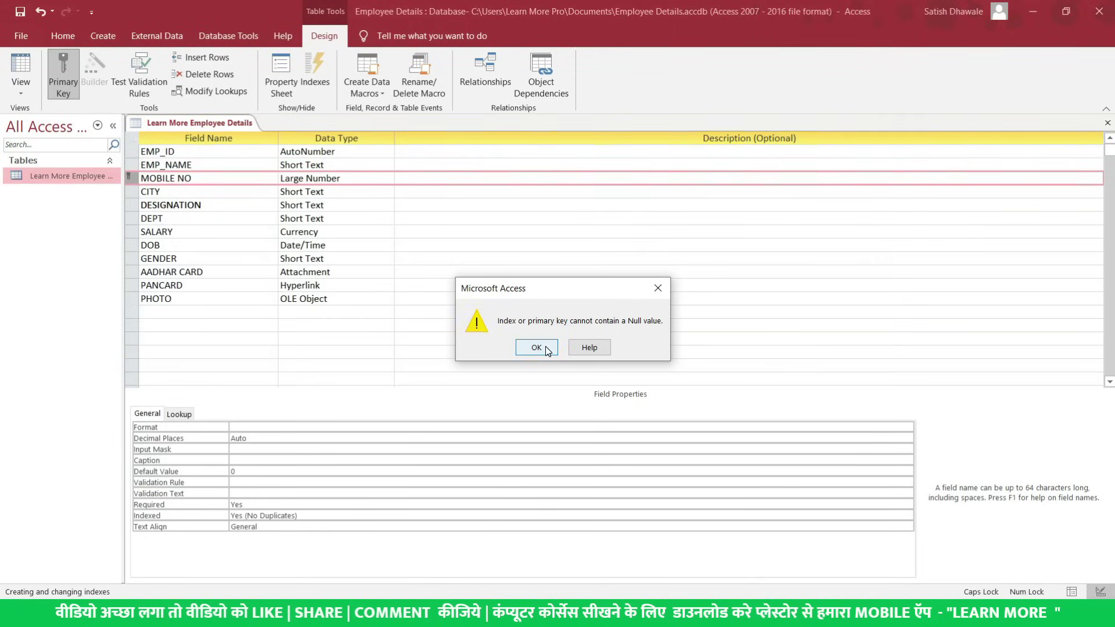
{"action": "left_click", "coordinate": [540, 347]}
{"action": "left_click", "coordinate": [551, 349]}
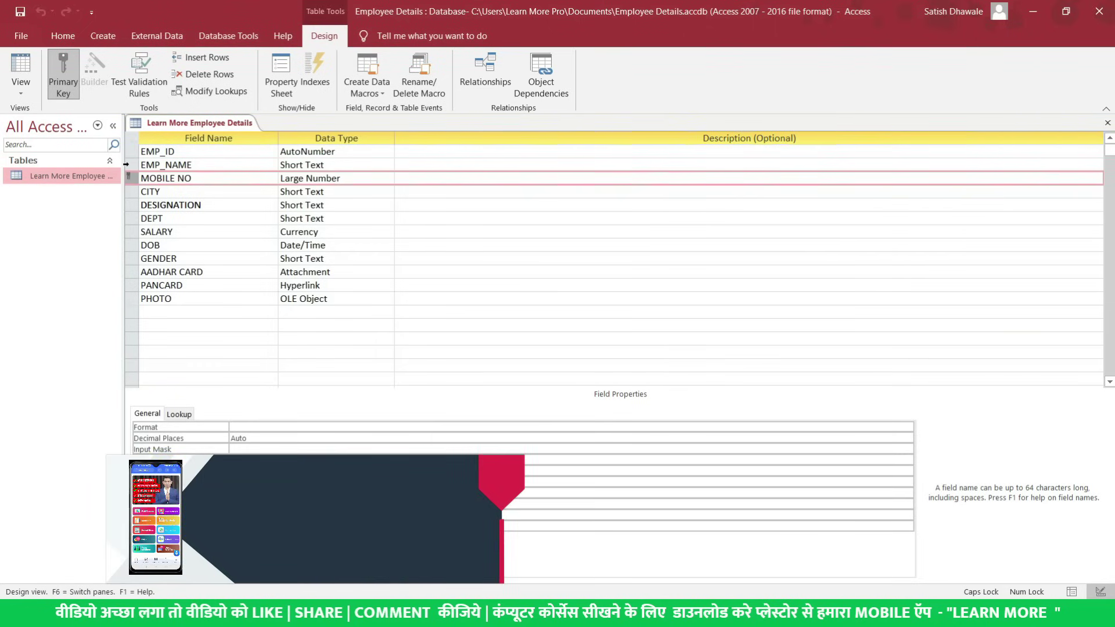
Make EMP_ID the primary key again and save the design, returning to Datasheet View.
{"action": "left_click", "coordinate": [132, 151]}
{"action": "left_click", "coordinate": [64, 79]}
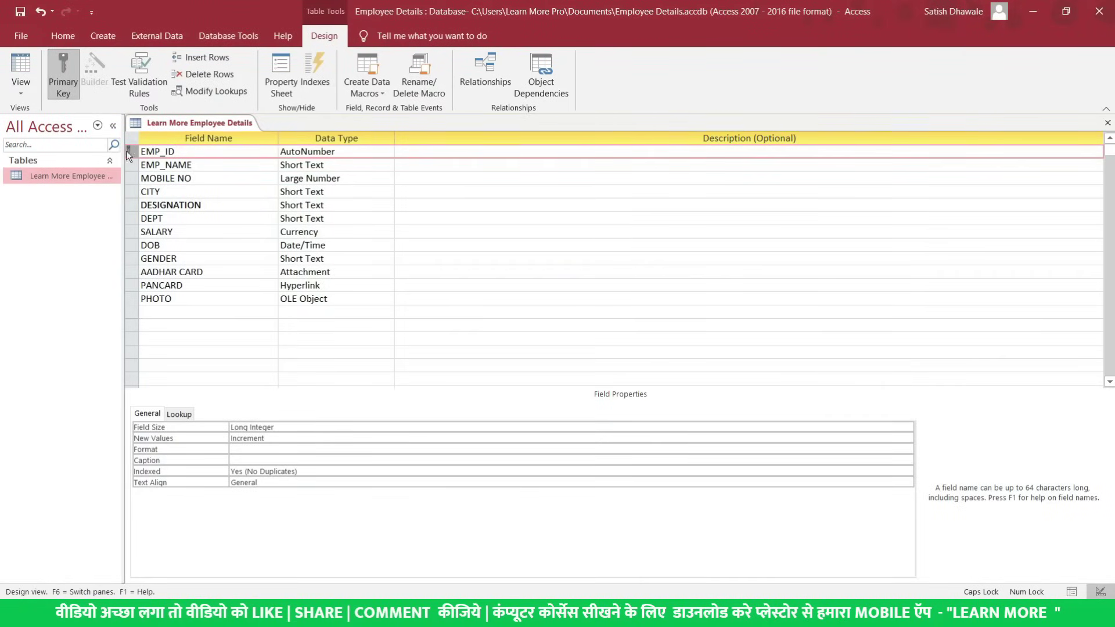
{"action": "left_click", "coordinate": [21, 88]}
{"action": "left_click", "coordinate": [33, 136]}
{"action": "left_click", "coordinate": [526, 355]}
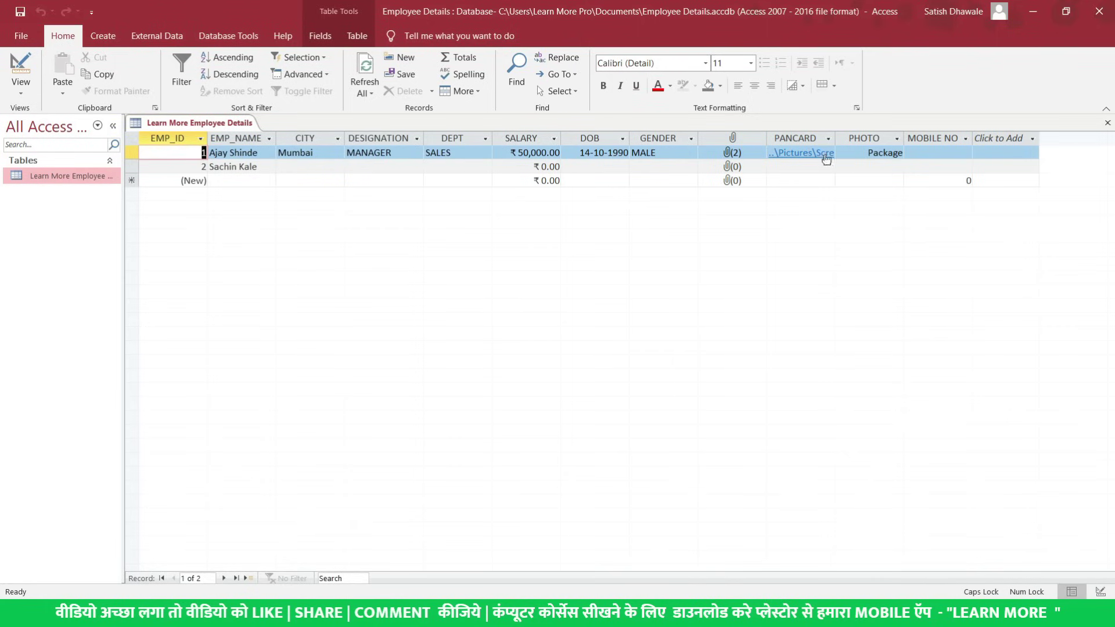
{"action": "left_click", "coordinate": [928, 152]}
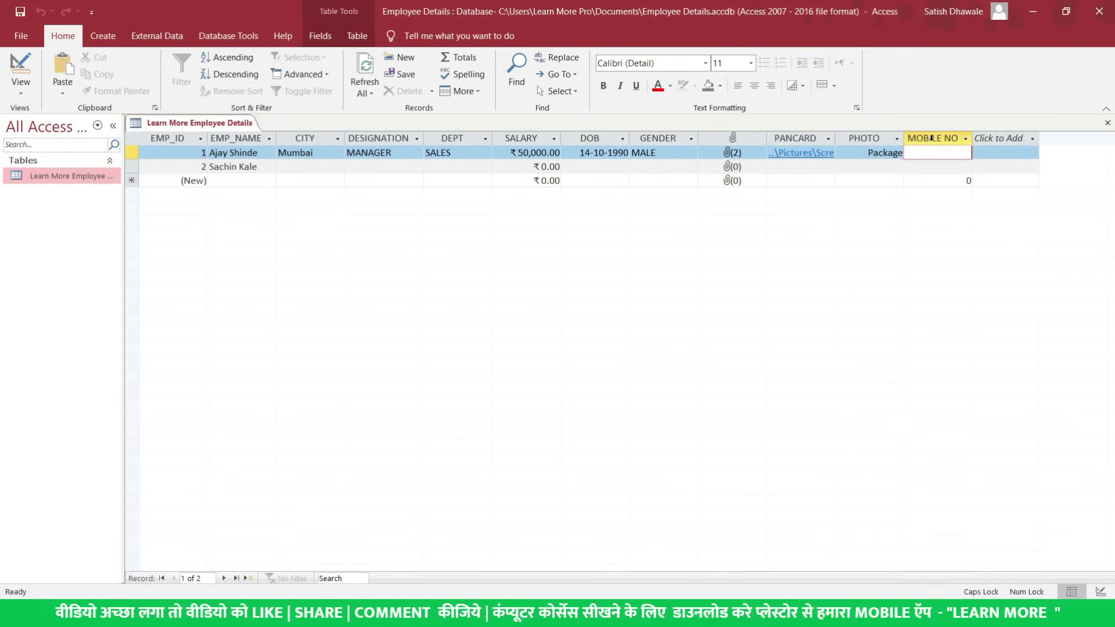
Drag the MOBILE NO column to sit right after EMP_NAME.
{"action": "left_click", "coordinate": [931, 137]}
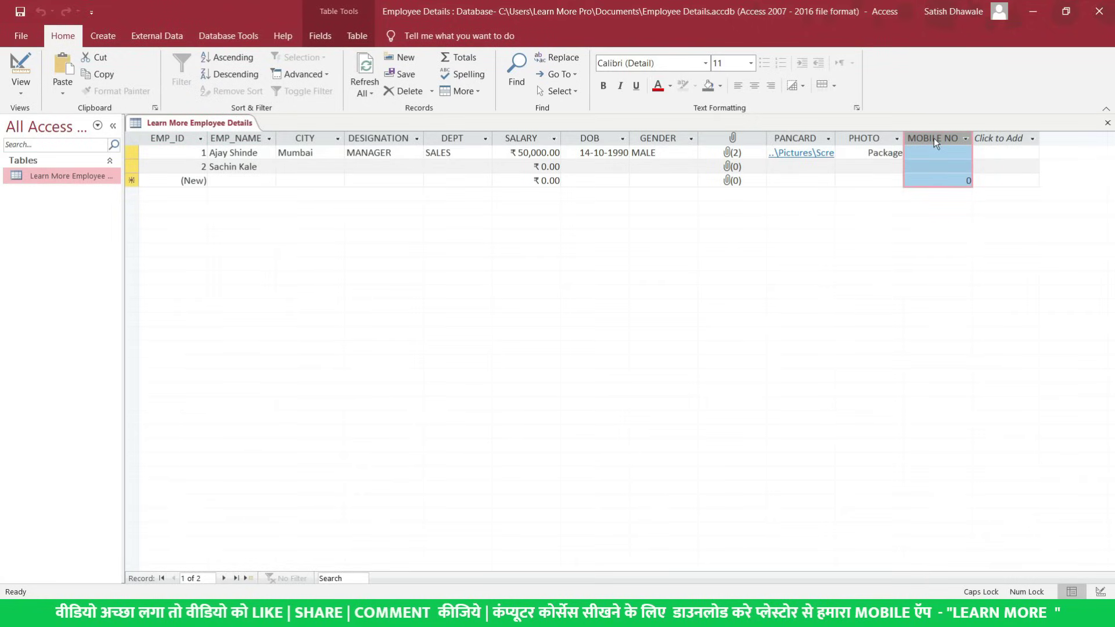
{"action": "mouse_move", "coordinate": [933, 138]}
{"action": "left_mouse_down"}
{"action": "mouse_move", "coordinate": [469, 151]}
{"action": "mouse_move", "coordinate": [312, 140]}
{"action": "left_mouse_up"}
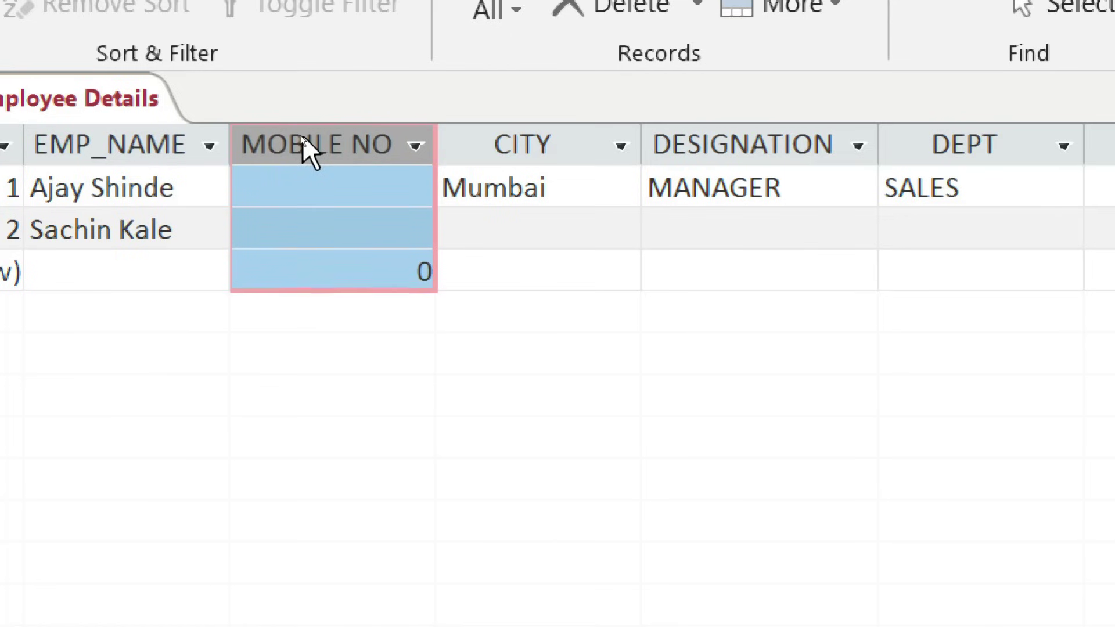
{"action": "left_click_drag", "start_coordinate": [300, 137], "coordinate": [381, 142]}
{"action": "mouse_move", "coordinate": [546, 155]}
{"action": "left_mouse_down"}
{"action": "mouse_move", "coordinate": [821, 155]}
{"action": "mouse_move", "coordinate": [413, 155]}
{"action": "mouse_move", "coordinate": [188, 140]}
{"action": "mouse_move", "coordinate": [294, 153]}
{"action": "left_mouse_up"}
Enter a mobile number in the MOBILE NO cell for each of the two employees.
{"action": "left_click", "coordinate": [307, 190]}
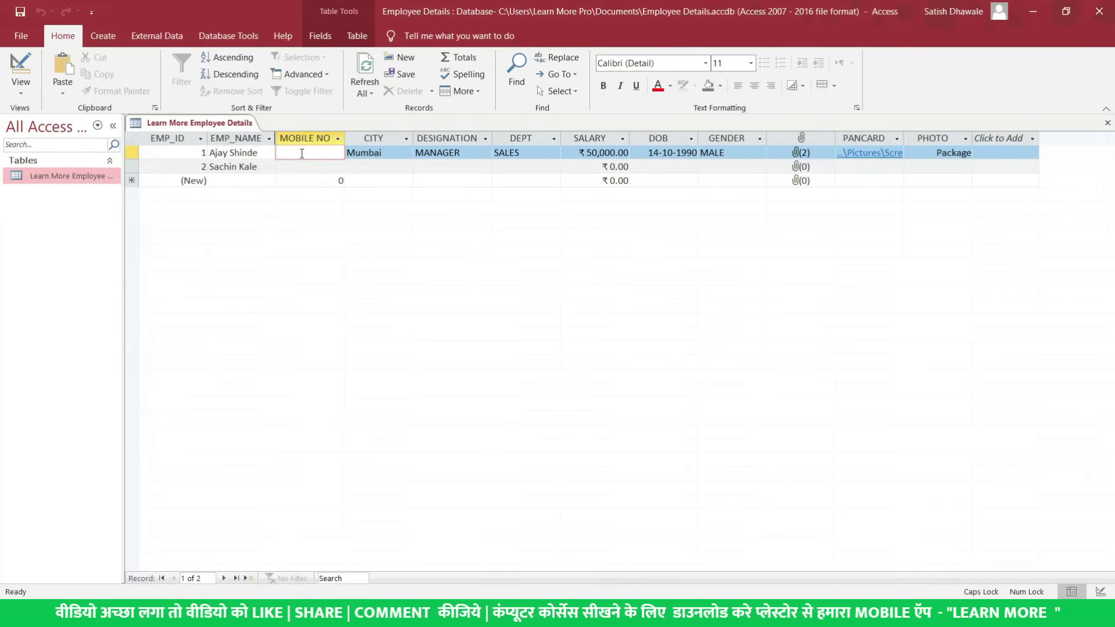
{"action": "left_click", "coordinate": [301, 166]}
{"action": "key", "text": "Tab"}
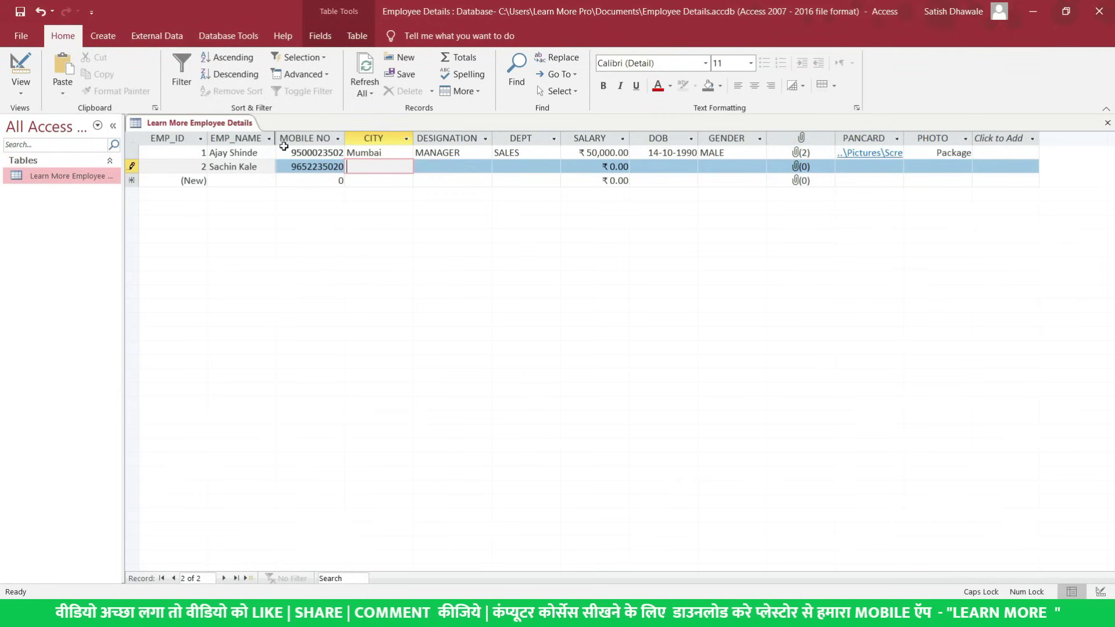
{"action": "left_click", "coordinate": [20, 90]}
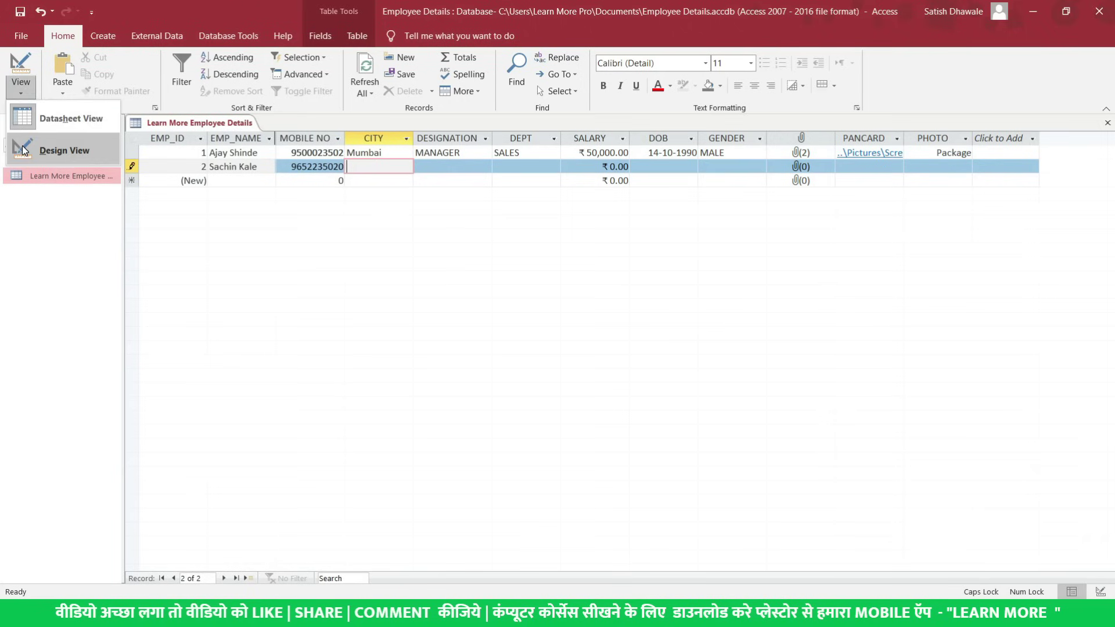
In Design View set MOBILE NO as primary key and save the design.
{"action": "left_click", "coordinate": [30, 150]}
{"action": "left_click", "coordinate": [133, 178]}
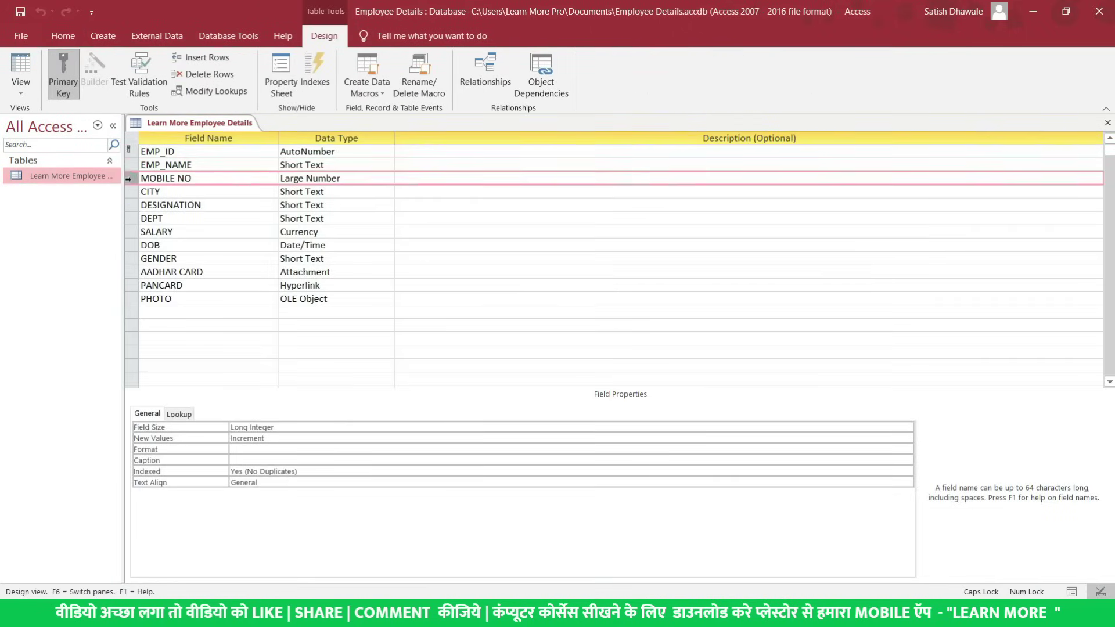
{"action": "left_click", "coordinate": [67, 81]}
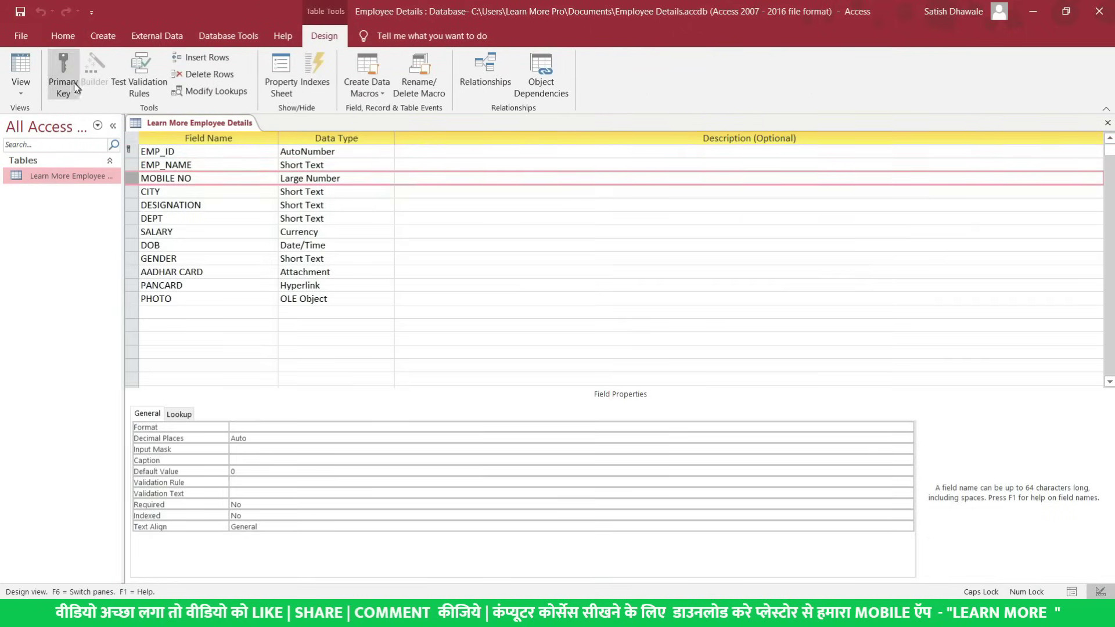
{"action": "left_click", "coordinate": [22, 91]}
{"action": "left_click", "coordinate": [29, 116]}
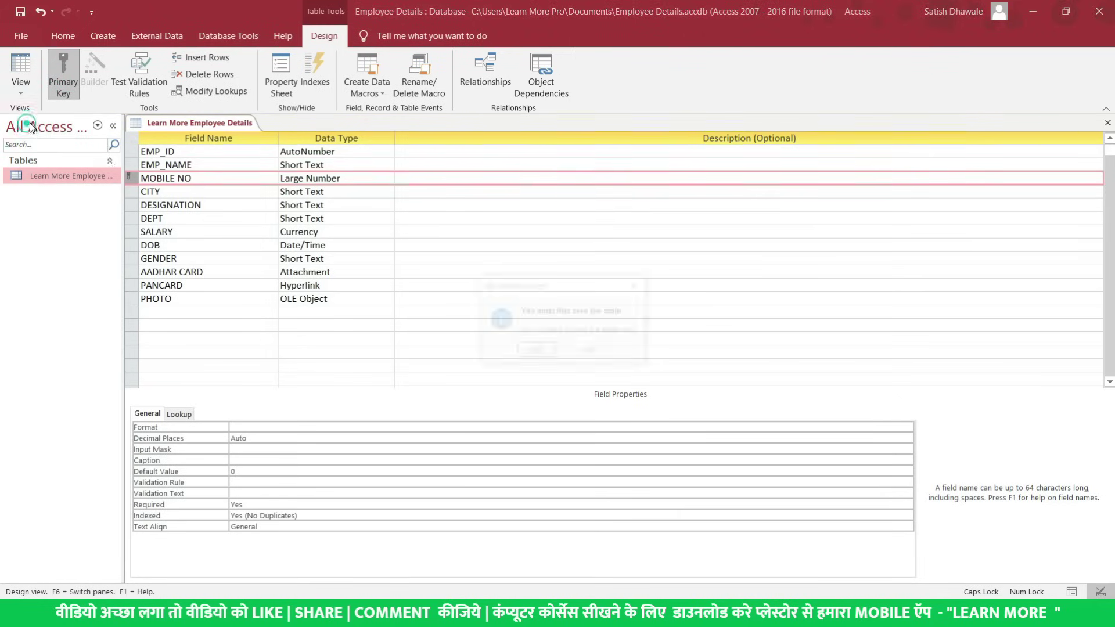
{"action": "left_click", "coordinate": [536, 351]}
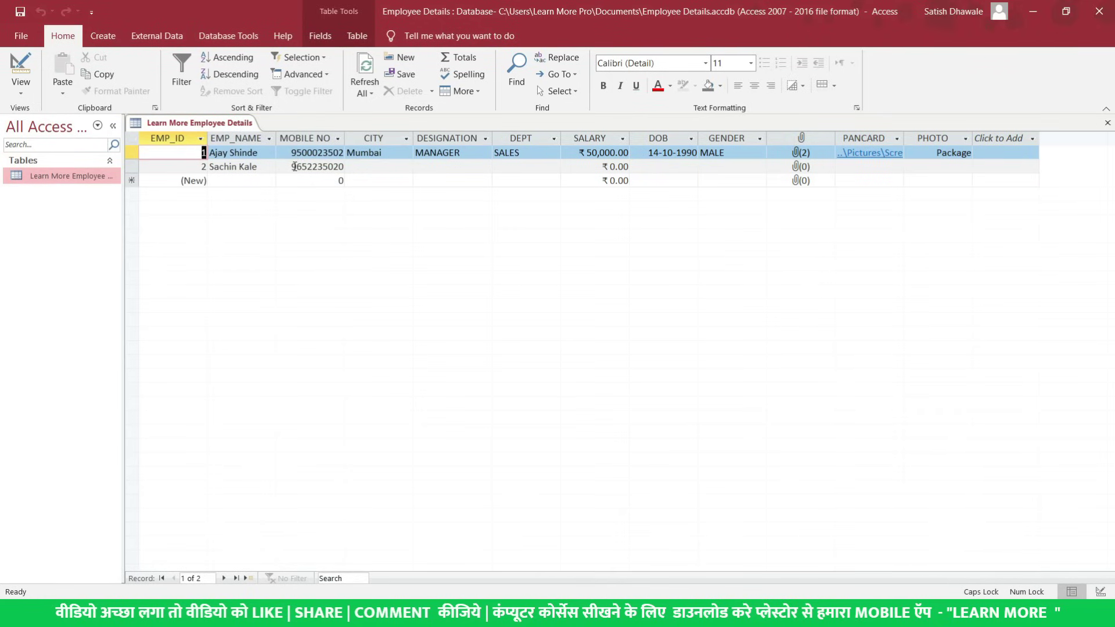
Edit row 2's mobile number so it no longer duplicates row 1's, and save the record.
{"action": "left_click_drag", "start_coordinate": [294, 167], "coordinate": [344, 166]}
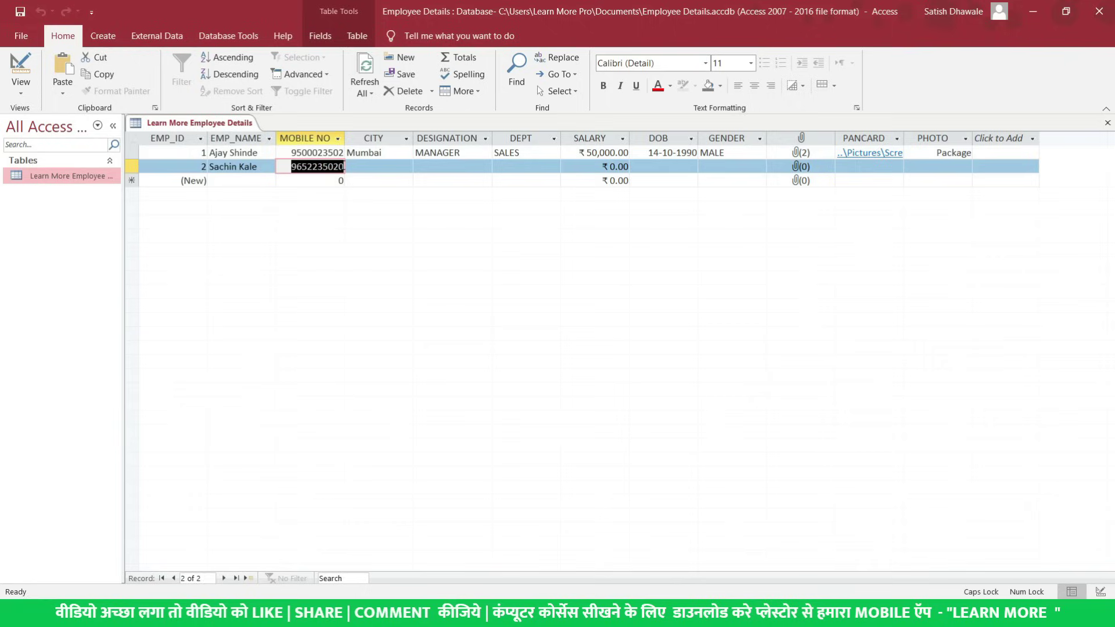
{"action": "type", "text": "95"}
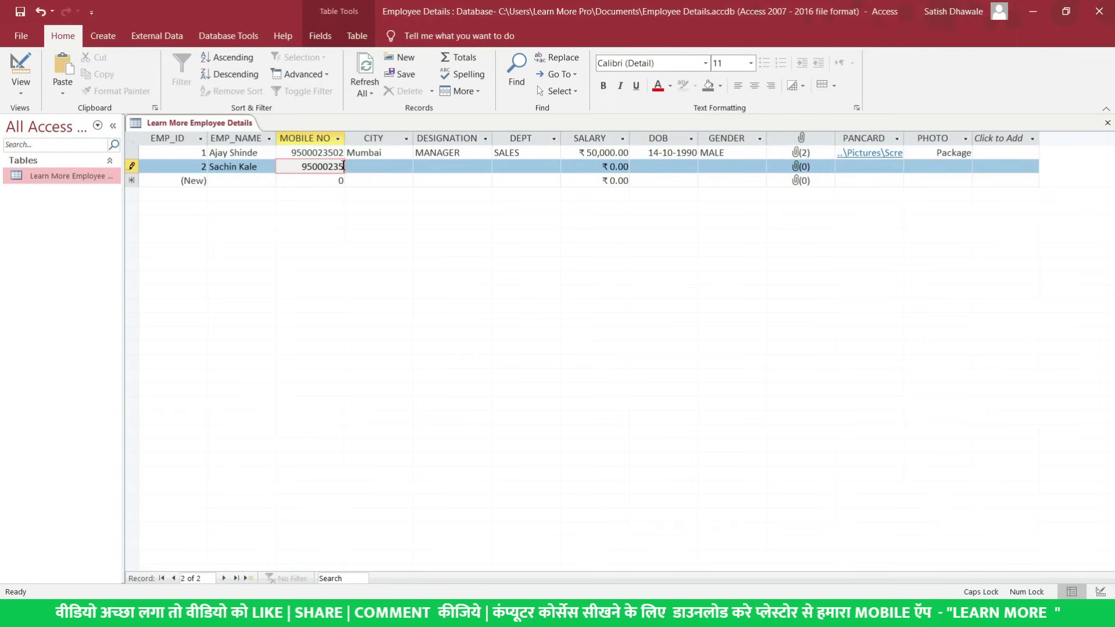
{"action": "key", "text": "Tab"}
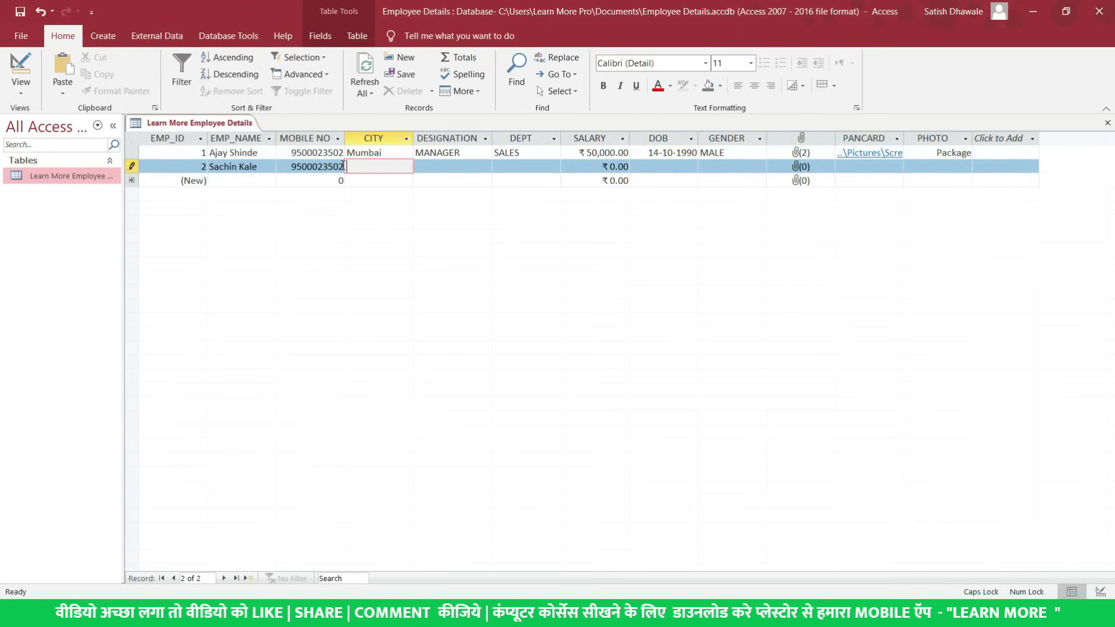
{"action": "key", "text": "Tab"}
{"action": "key", "text": "Tab"}
{"action": "key", "text": "Tab"}
{"action": "key", "text": "Tab"}
{"action": "key", "text": "Tab"}
{"action": "key", "text": "Tab"}
{"action": "key", "text": "Tab"}
{"action": "key", "text": "Tab"}
{"action": "key", "text": "Tab"}
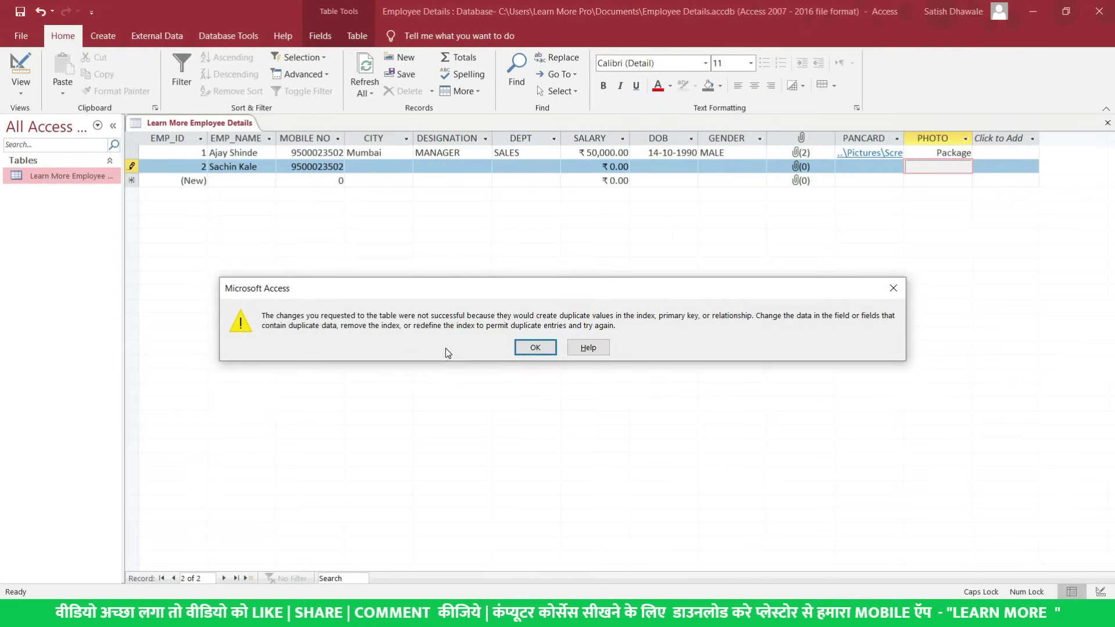
{"action": "left_click", "coordinate": [528, 351]}
{"action": "left_click", "coordinate": [339, 169]}
{"action": "key", "text": "BackSpace"}
{"action": "key", "text": "Tab"}
{"action": "key", "text": "Tab"}
{"action": "key", "text": "Tab"}
{"action": "key", "text": "Tab"}
{"action": "key", "text": "Tab"}
{"action": "key", "text": "Tab"}
{"action": "key", "text": "Tab"}
{"action": "key", "text": "Tab"}
{"action": "key", "text": "Tab"}
{"action": "key", "text": "Tab"}
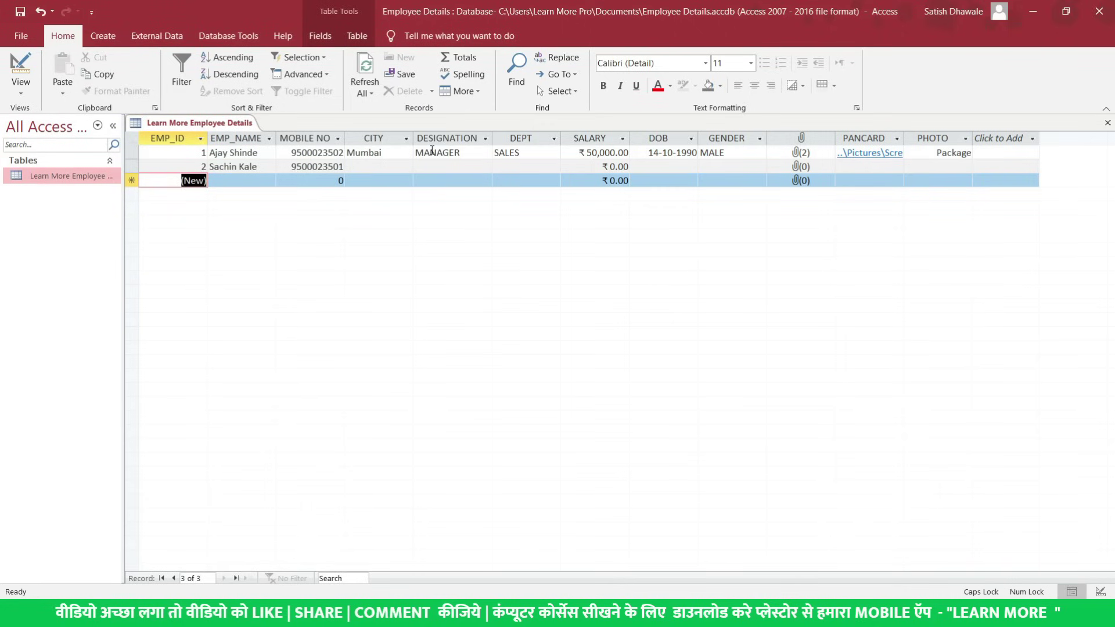
{"action": "key", "text": "alt"}
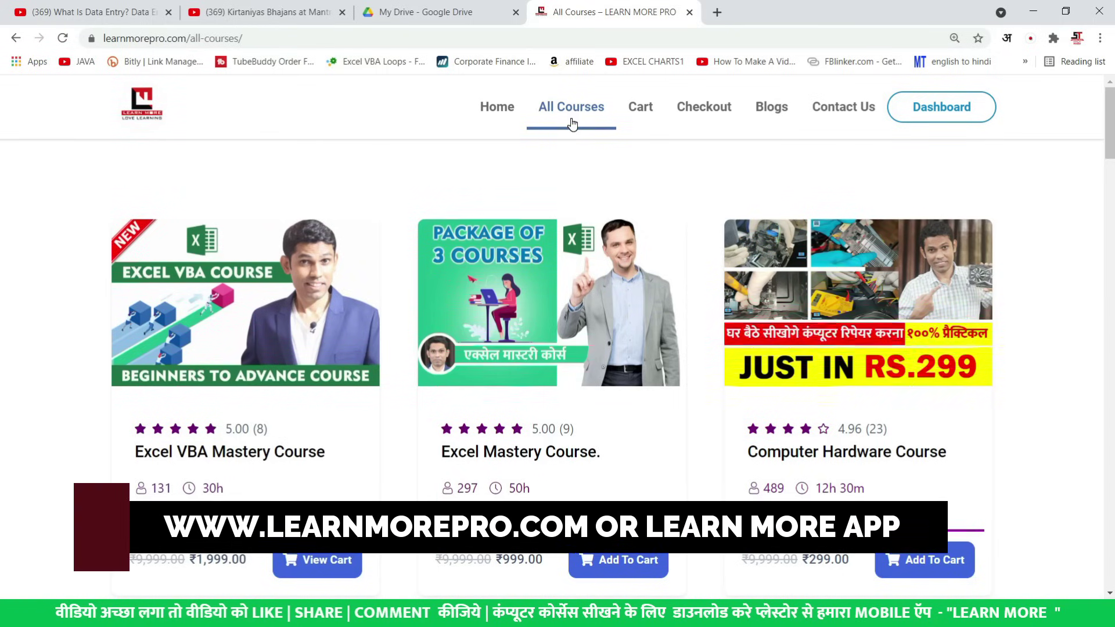
Scroll down the All Courses list to the MS-Access Course in Hindi.
{"action": "scroll", "coordinate": [569, 129], "scroll_direction": "down", "scroll_amount": 3}
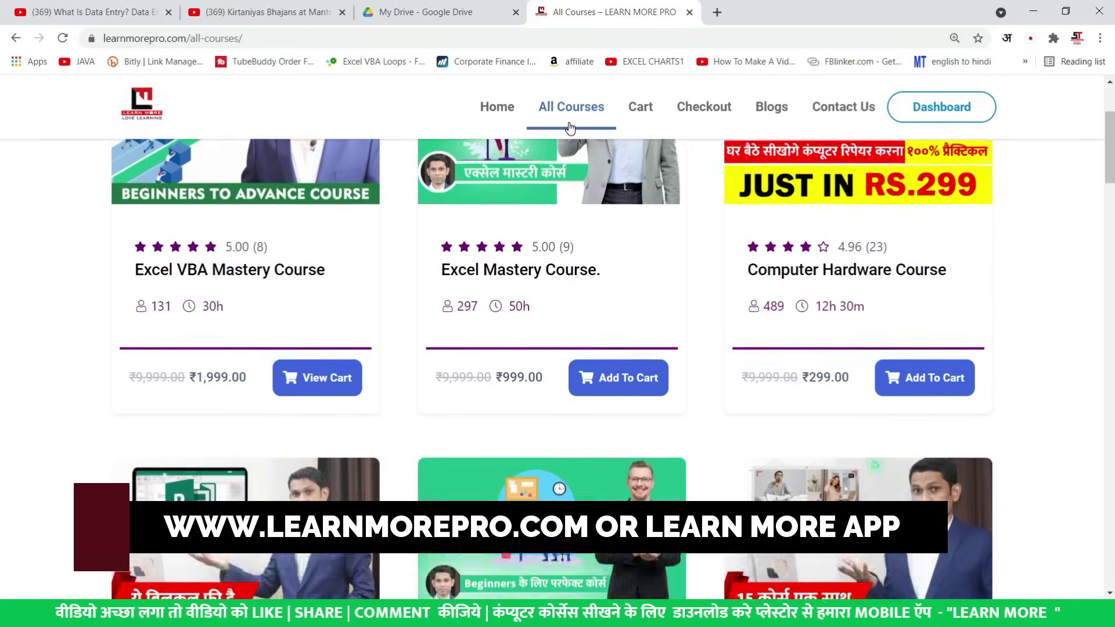
{"action": "scroll", "coordinate": [568, 134], "scroll_direction": "down", "scroll_amount": 3}
{"action": "scroll", "coordinate": [566, 138], "scroll_direction": "down", "scroll_amount": 1}
{"action": "scroll", "coordinate": [565, 138], "scroll_direction": "down", "scroll_amount": 4}
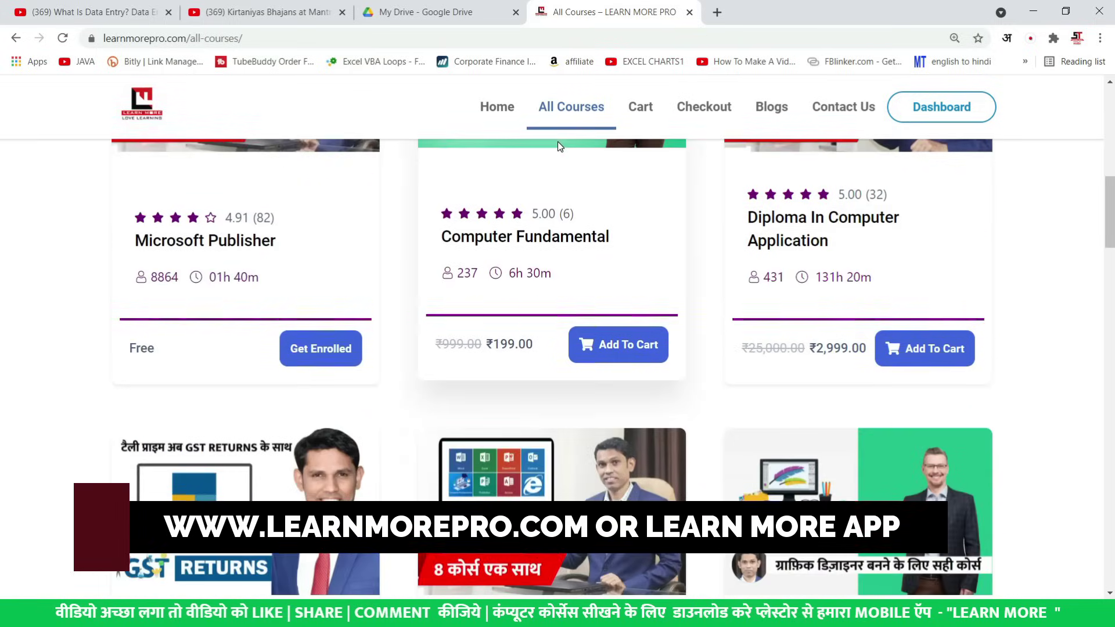
{"action": "scroll", "coordinate": [558, 141], "scroll_direction": "down", "scroll_amount": 4}
{"action": "scroll", "coordinate": [546, 199], "scroll_direction": "down", "scroll_amount": 5}
{"action": "scroll", "coordinate": [543, 203], "scroll_direction": "down", "scroll_amount": 4}
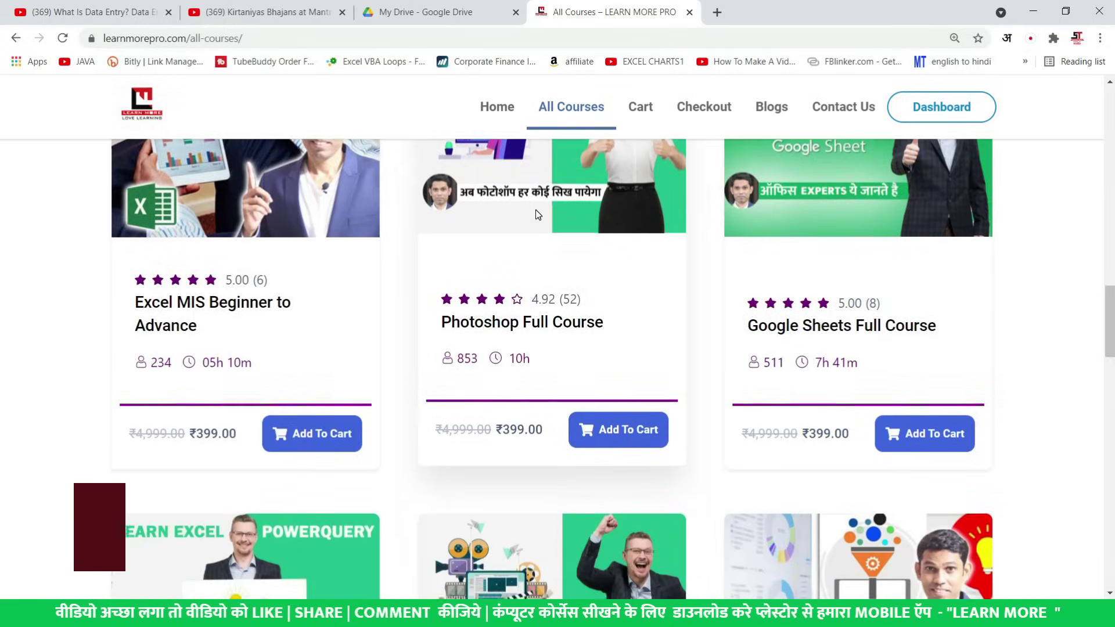
{"action": "scroll", "coordinate": [535, 210], "scroll_direction": "down", "scroll_amount": 4}
{"action": "scroll", "coordinate": [534, 211], "scroll_direction": "down", "scroll_amount": 4}
{"action": "scroll", "coordinate": [535, 211], "scroll_direction": "down", "scroll_amount": 4}
{"action": "scroll", "coordinate": [530, 234], "scroll_direction": "down", "scroll_amount": 3}
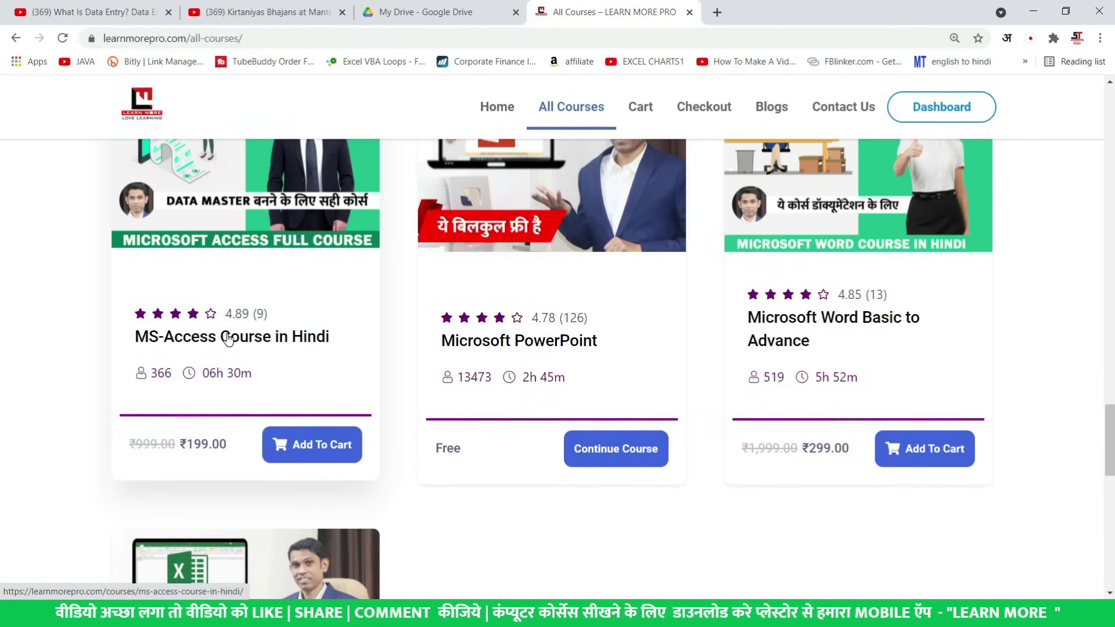
Open the MS-Access Course in Hindi page and scroll through its lessons.
{"action": "left_click", "coordinate": [267, 344]}
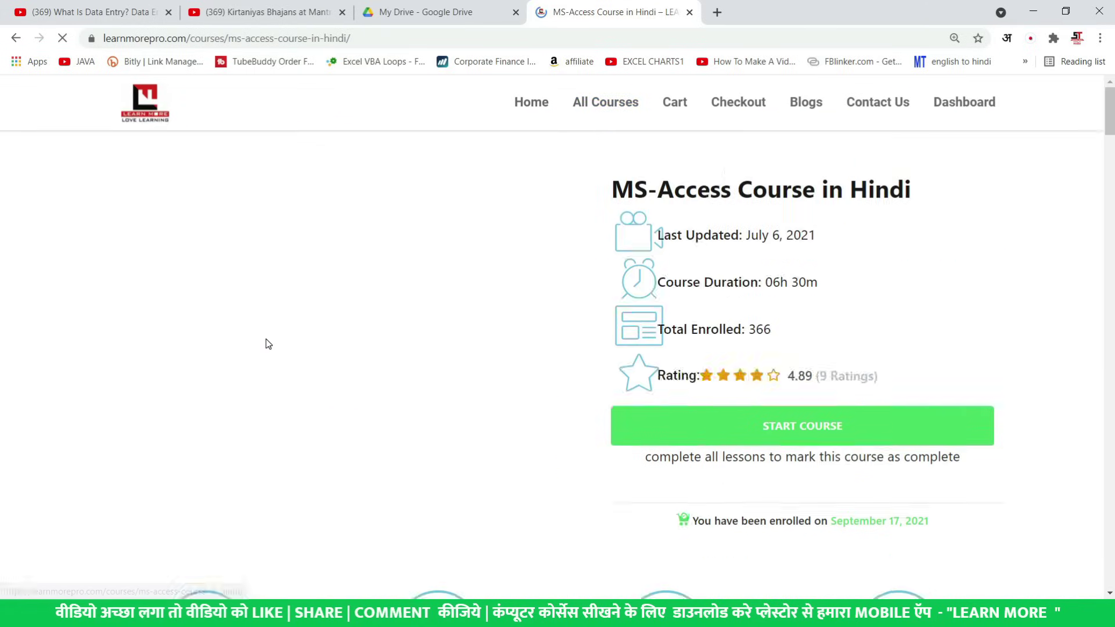
{"action": "scroll", "coordinate": [523, 285], "scroll_direction": "down", "scroll_amount": 5}
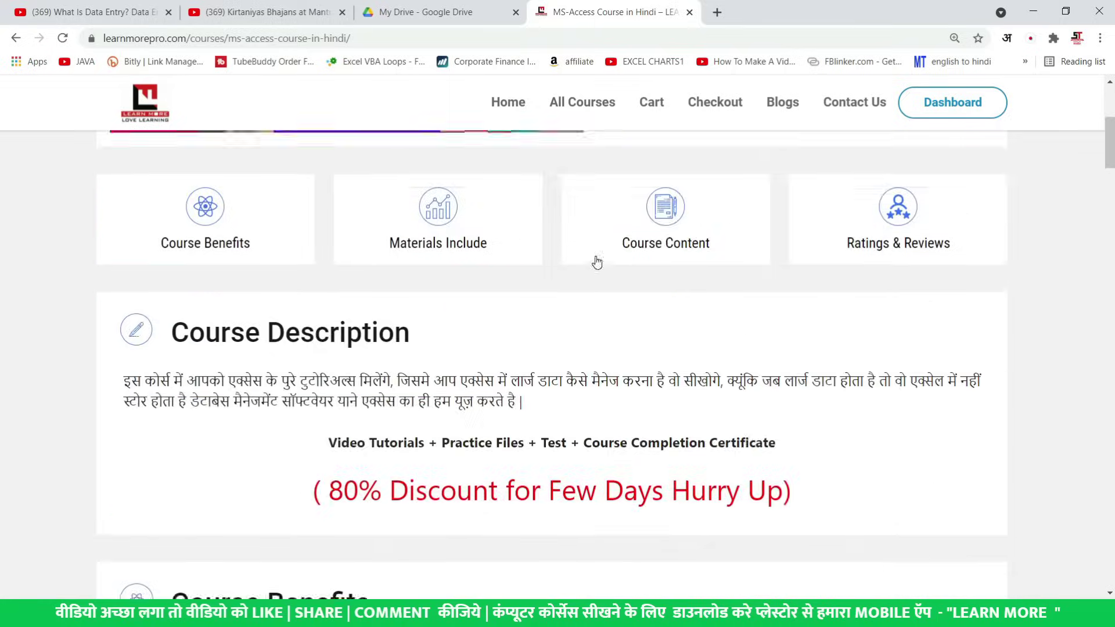
{"action": "scroll", "coordinate": [587, 273], "scroll_direction": "down", "scroll_amount": 4}
{"action": "scroll", "coordinate": [586, 276], "scroll_direction": "up", "scroll_amount": 1}
{"action": "scroll", "coordinate": [582, 281], "scroll_direction": "down", "scroll_amount": 5}
{"action": "scroll", "coordinate": [582, 280], "scroll_direction": "down", "scroll_amount": 4}
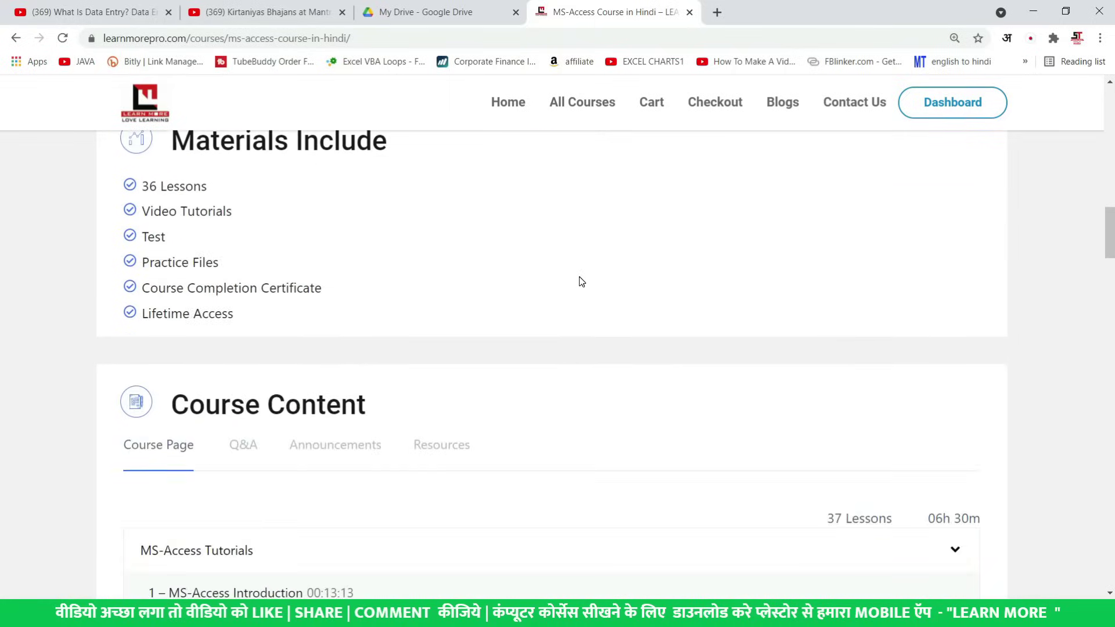
{"action": "scroll", "coordinate": [579, 280], "scroll_direction": "down", "scroll_amount": 4}
{"action": "scroll", "coordinate": [579, 281], "scroll_direction": "down", "scroll_amount": 4}
{"action": "scroll", "coordinate": [580, 283], "scroll_direction": "down", "scroll_amount": 5}
{"action": "scroll", "coordinate": [577, 282], "scroll_direction": "down", "scroll_amount": 4}
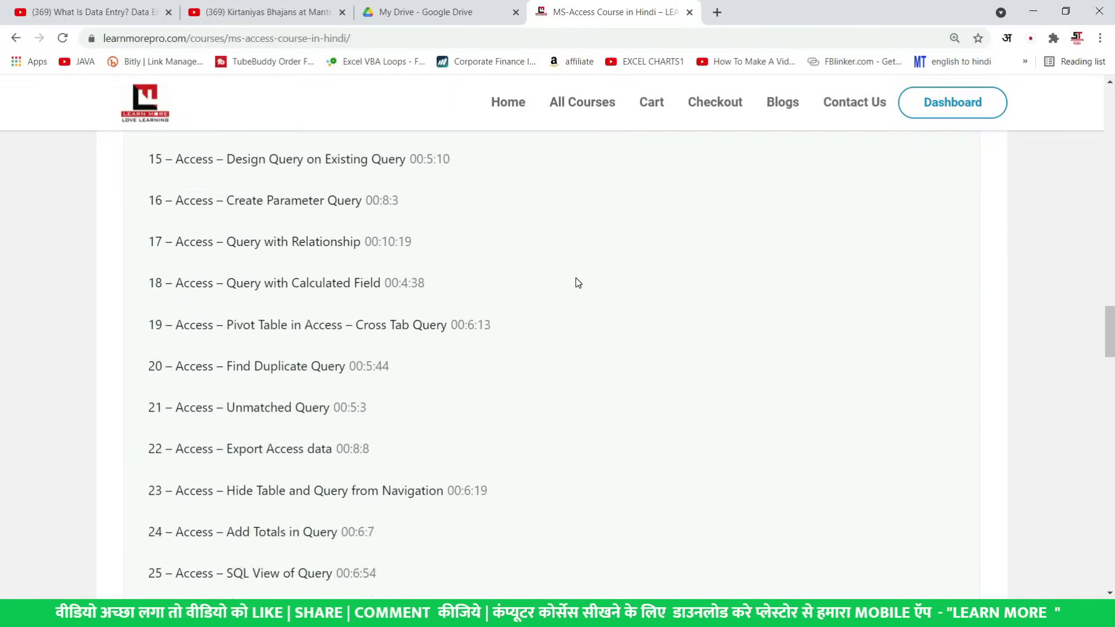
{"action": "scroll", "coordinate": [576, 281], "scroll_direction": "down", "scroll_amount": 8}
{"action": "scroll", "coordinate": [575, 282], "scroll_direction": "down", "scroll_amount": 4}
{"action": "scroll", "coordinate": [574, 284], "scroll_direction": "up", "scroll_amount": 4}
{"action": "scroll", "coordinate": [576, 285], "scroll_direction": "up", "scroll_amount": 7}
{"action": "scroll", "coordinate": [570, 292], "scroll_direction": "up", "scroll_amount": 8}
{"action": "scroll", "coordinate": [571, 291], "scroll_direction": "up", "scroll_amount": 10}
{"action": "scroll", "coordinate": [569, 297], "scroll_direction": "up", "scroll_amount": 10}
{"action": "scroll", "coordinate": [569, 297], "scroll_direction": "up", "scroll_amount": 6}
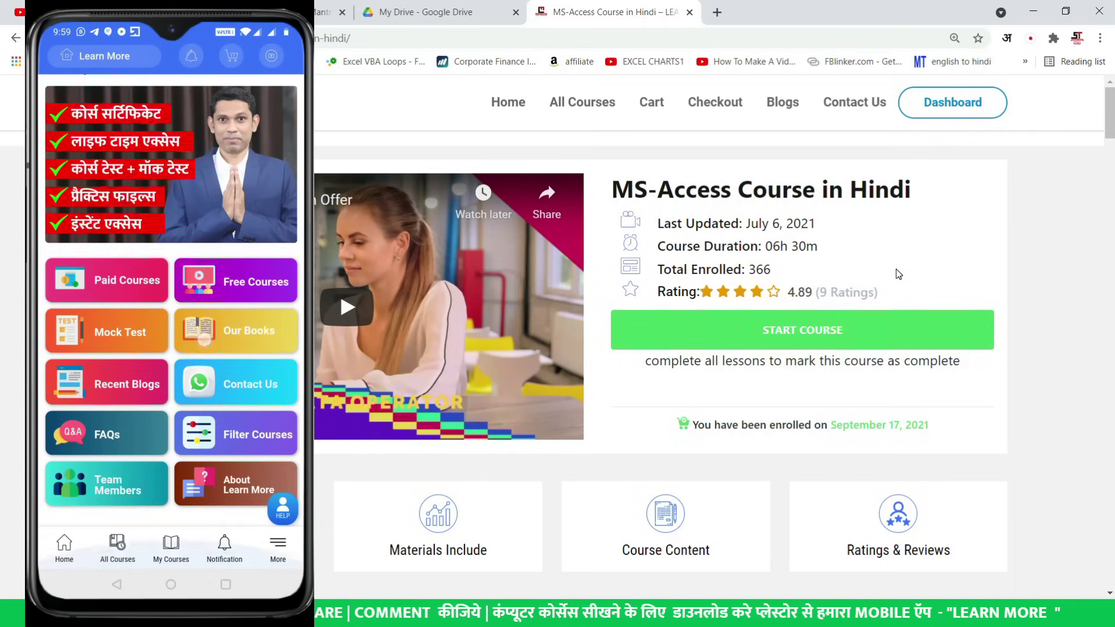
Go back to the All Courses page from the top navigation bar.
{"action": "left_click", "coordinate": [591, 103]}
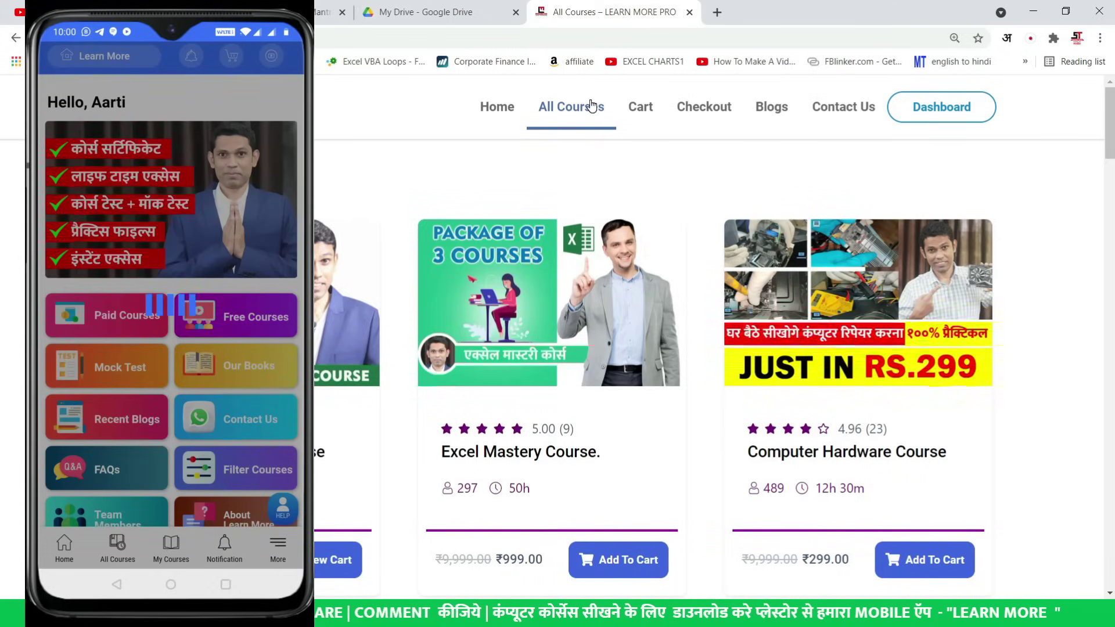
{"action": "scroll", "coordinate": [579, 150], "scroll_direction": "down", "scroll_amount": 1}
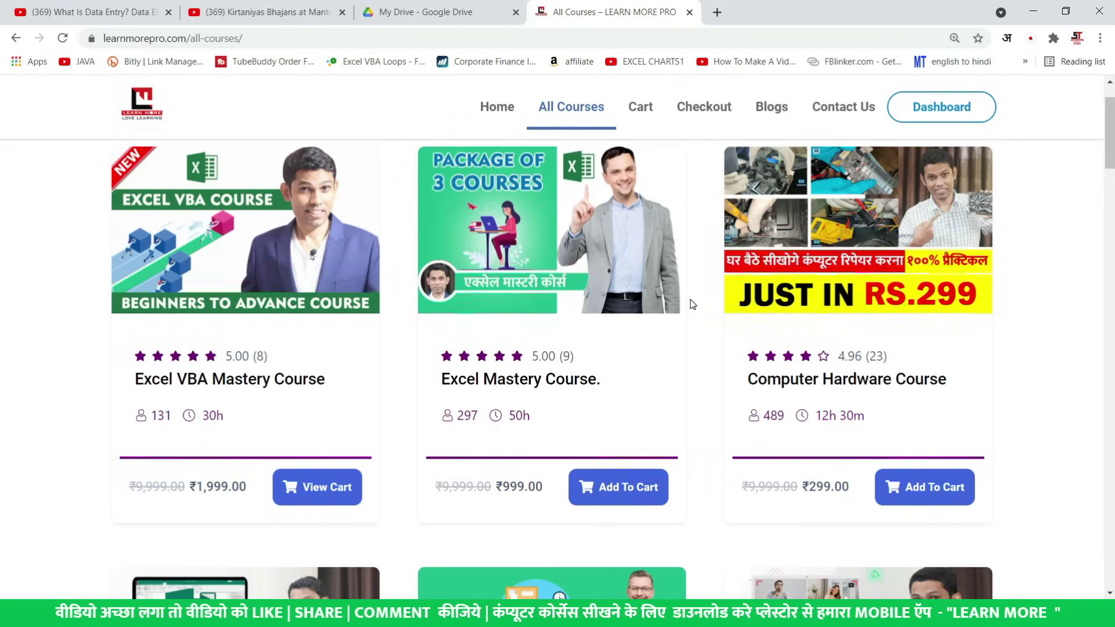
Open the Excel VBA Mastery Course page and scroll through its details.
{"action": "left_click", "coordinate": [299, 383]}
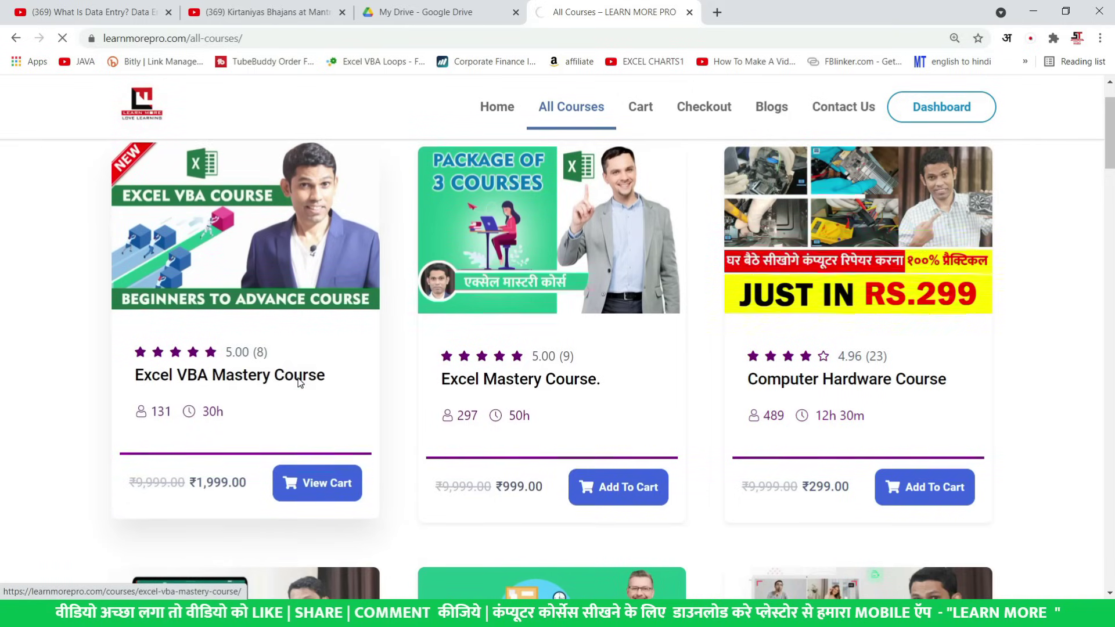
{"action": "scroll", "coordinate": [305, 378], "scroll_direction": "down", "scroll_amount": 5}
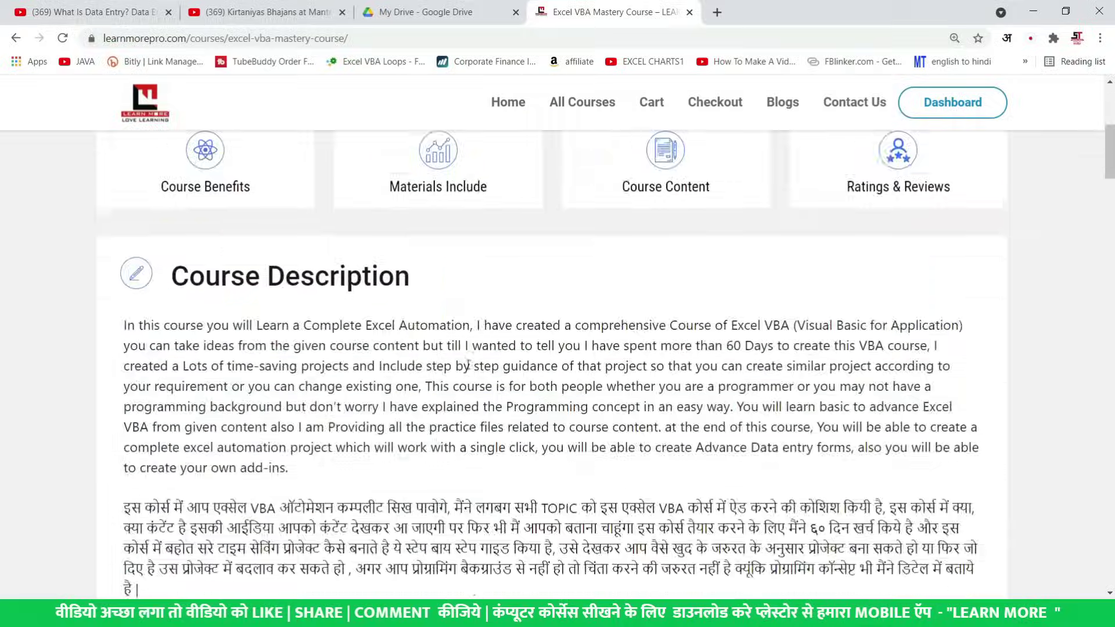
{"action": "scroll", "coordinate": [348, 372], "scroll_direction": "down", "scroll_amount": 10}
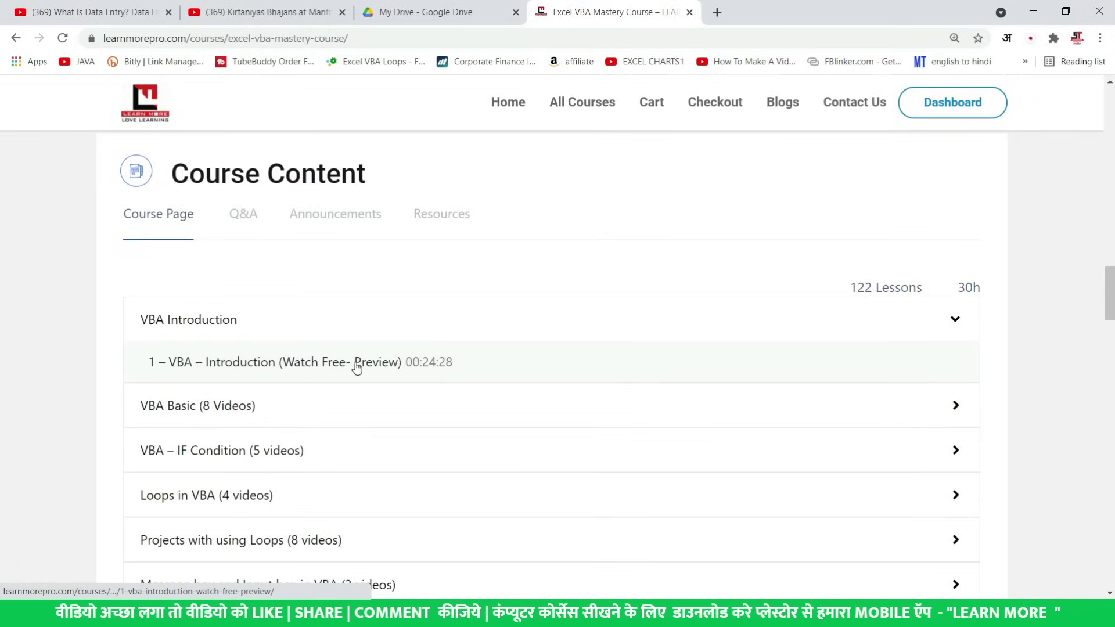
{"action": "scroll", "coordinate": [386, 369], "scroll_direction": "up", "scroll_amount": 5}
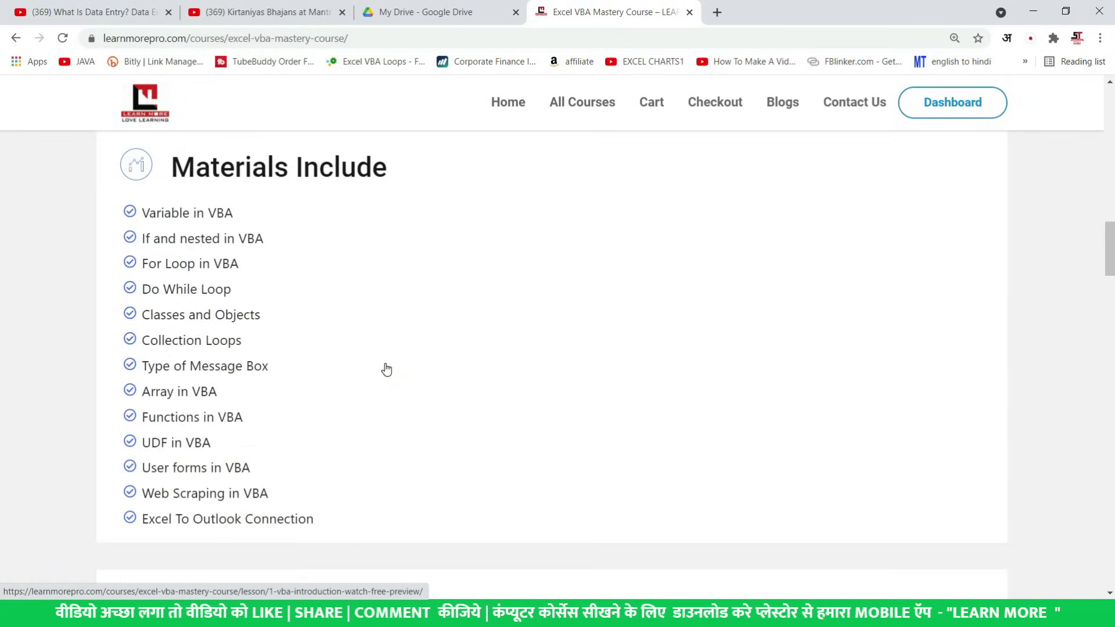
{"action": "scroll", "coordinate": [386, 369], "scroll_direction": "up", "scroll_amount": 5}
{"action": "scroll", "coordinate": [387, 368], "scroll_direction": "up", "scroll_amount": 5}
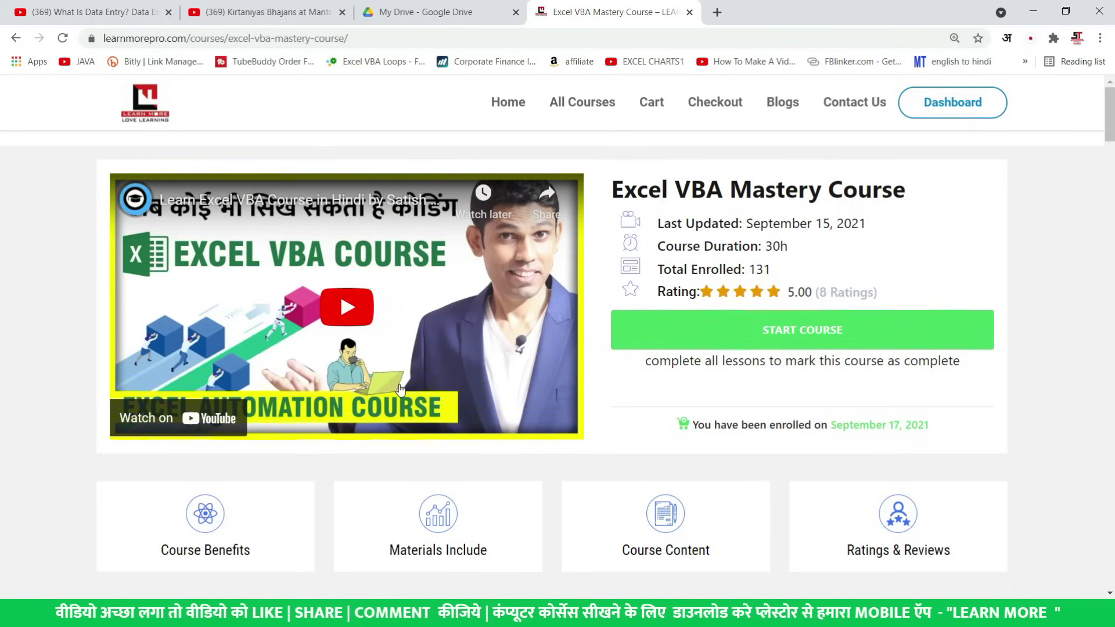